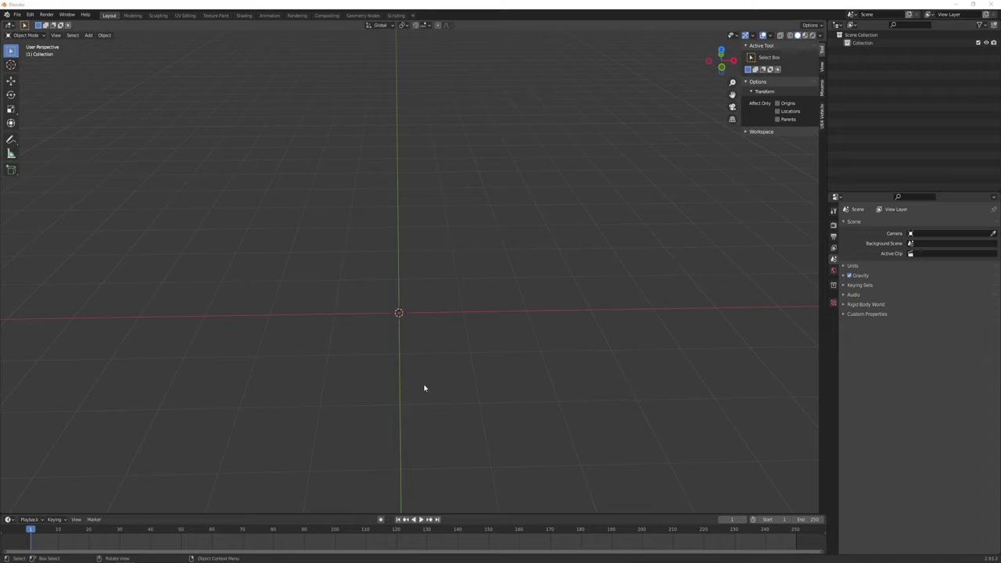
Add a circle mesh at the Blender origin.
right_click(424, 387)
key("Escape")
middle_click_drag(432, 365, 485, 360)
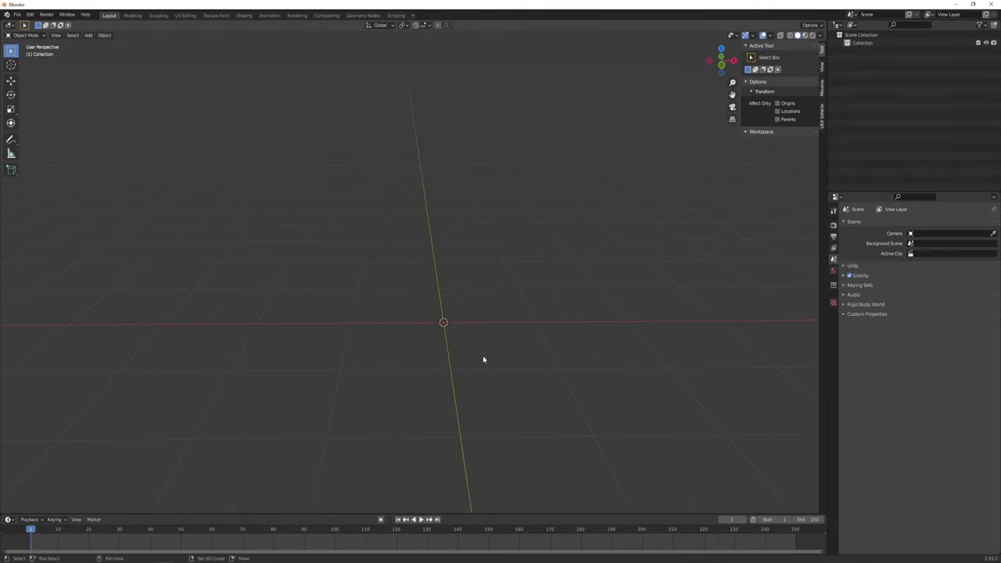
middle_click_drag(483, 359, 490, 367)
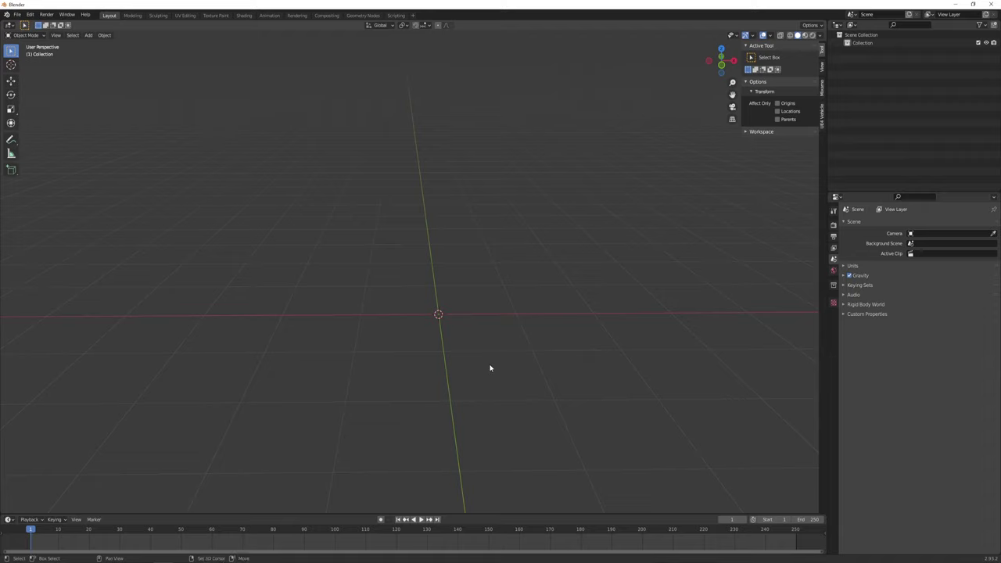
key("shift+a")
mouse_move(490, 366)
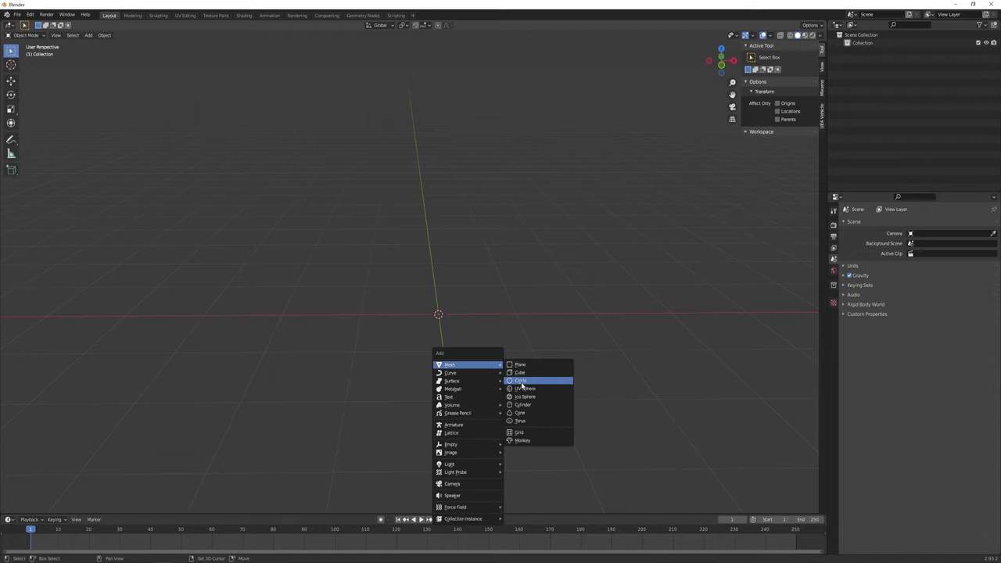
left_click(520, 381)
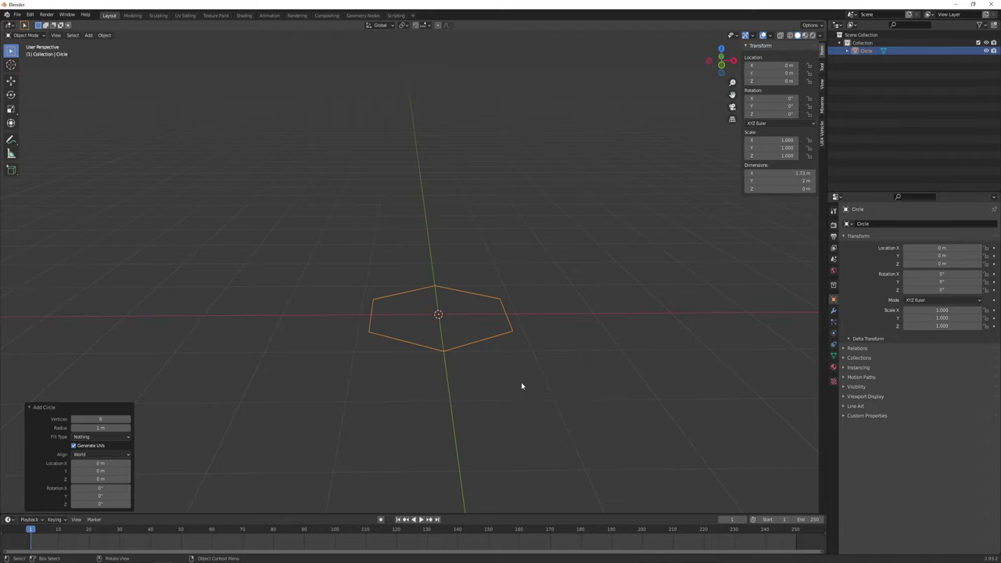
Raise the circle to 50 vertices and enter Edit Mode.
left_click(105, 420)
type("2")
key("Return")
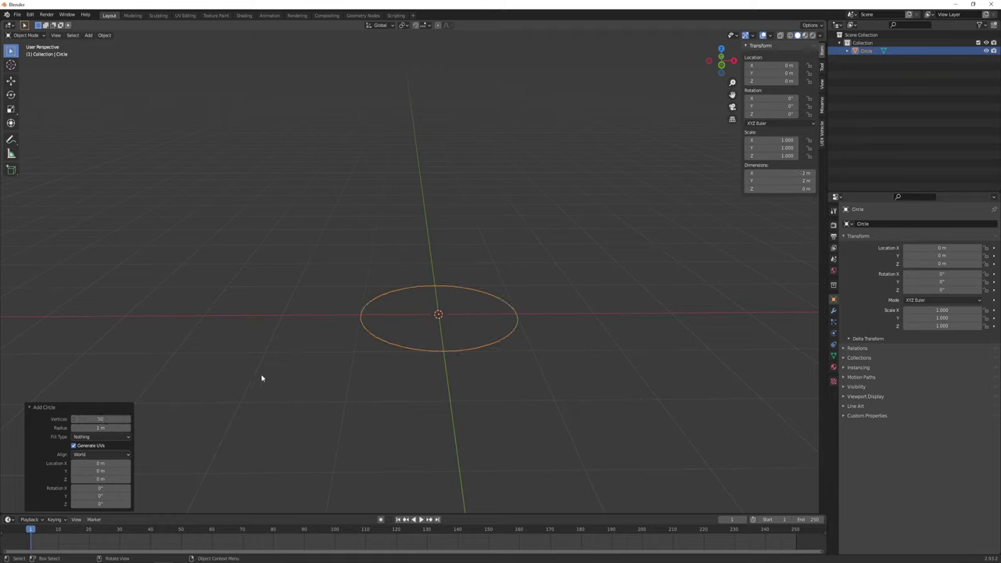
left_click(367, 345)
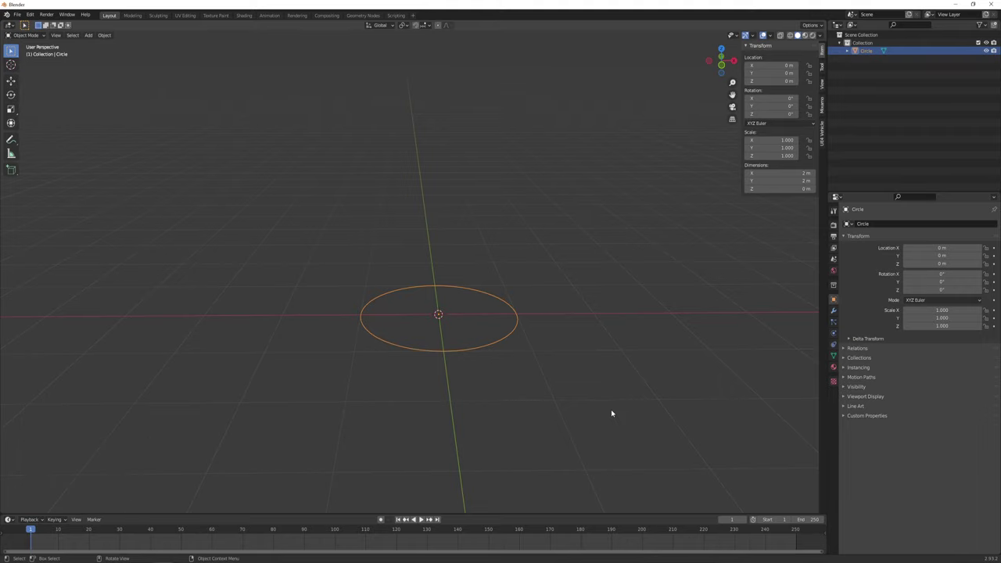
key("Tab")
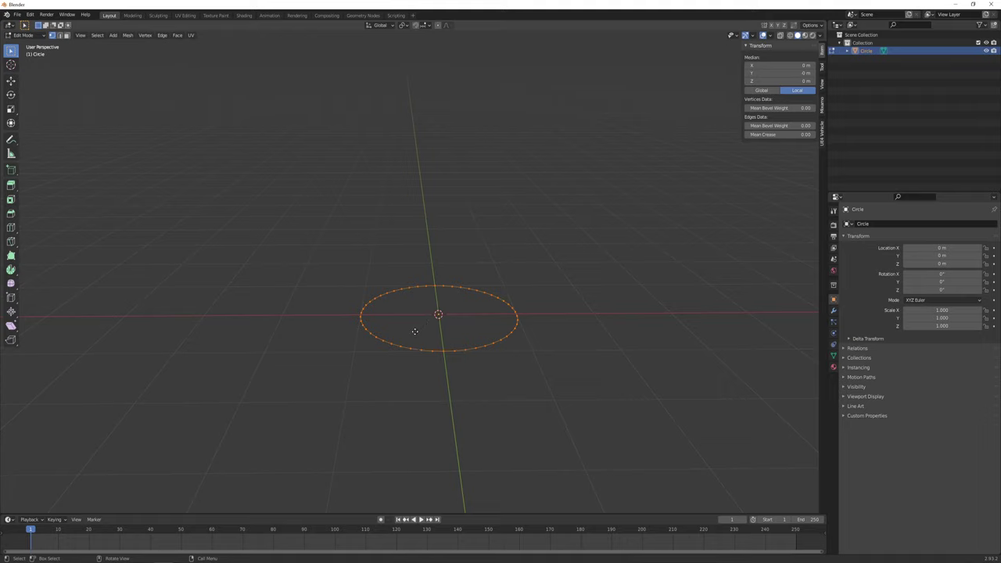
Extrude the circle 1.2333 m up, turn off Face Orientation, and select the top loop.
key("e")
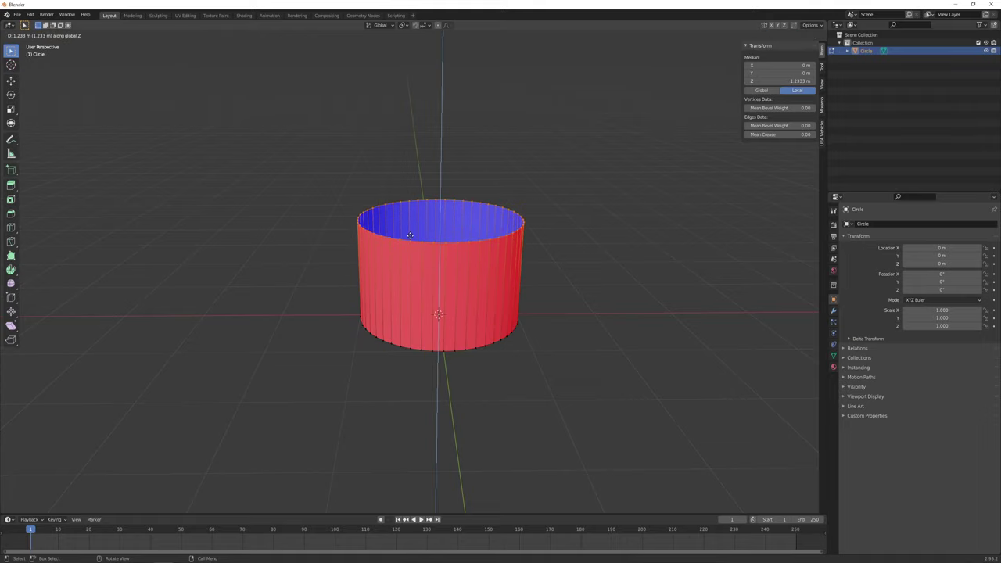
left_click(410, 232)
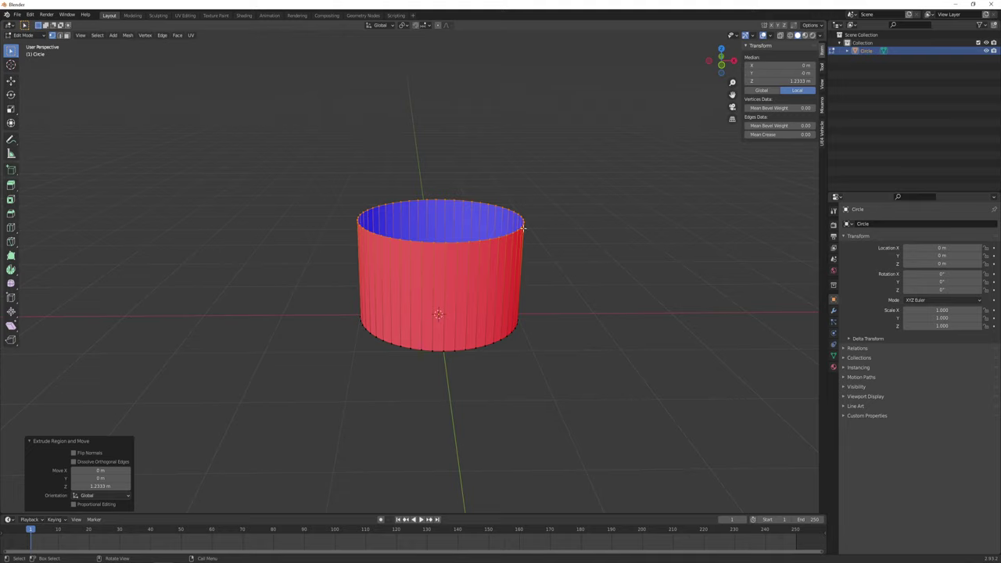
left_click(769, 37)
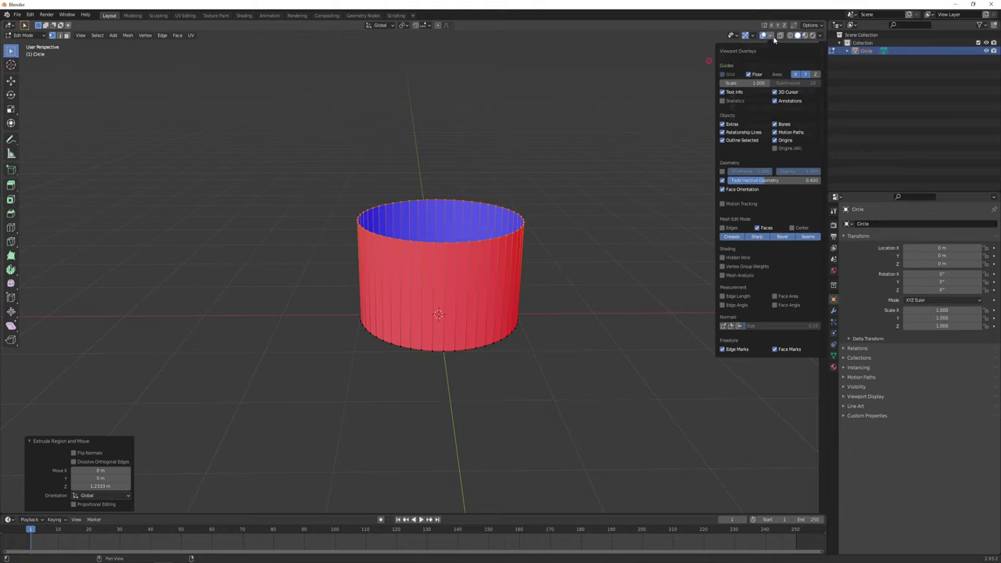
left_click(722, 189)
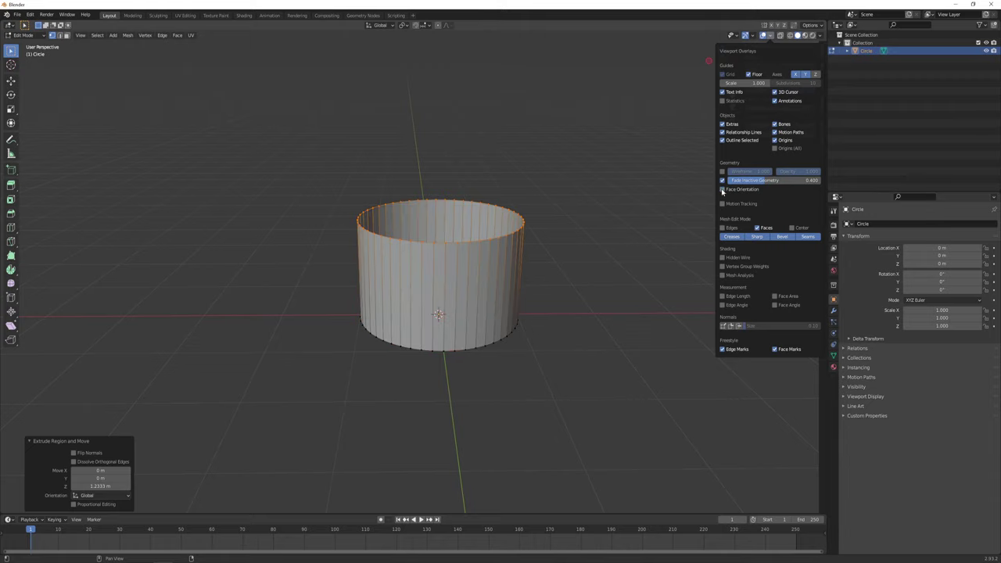
left_click(579, 210)
left_click_drag(313, 166, 588, 264)
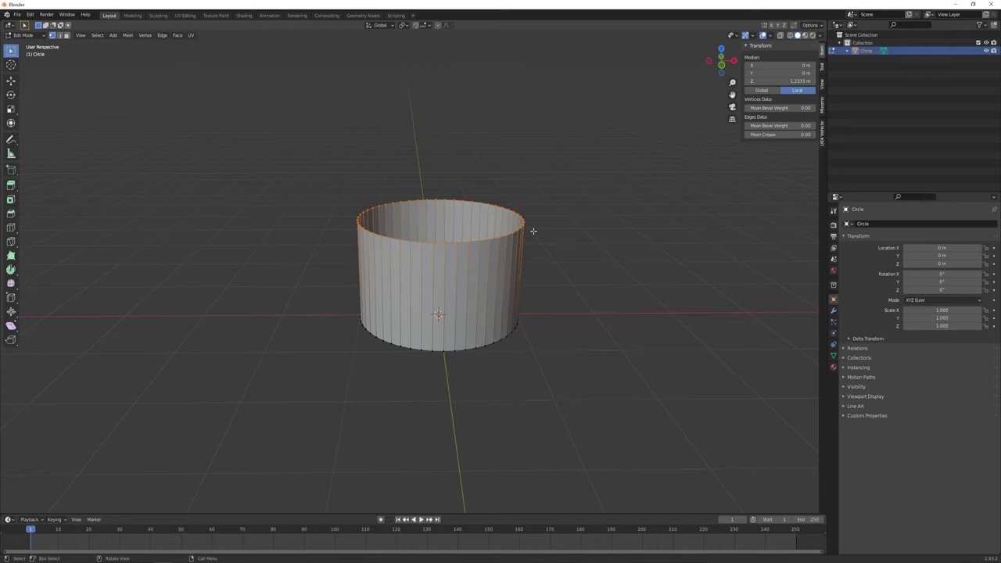
Extrude the top loop, scale it to 0.759, and raise it 0.40 m into a shoulder.
key("g")
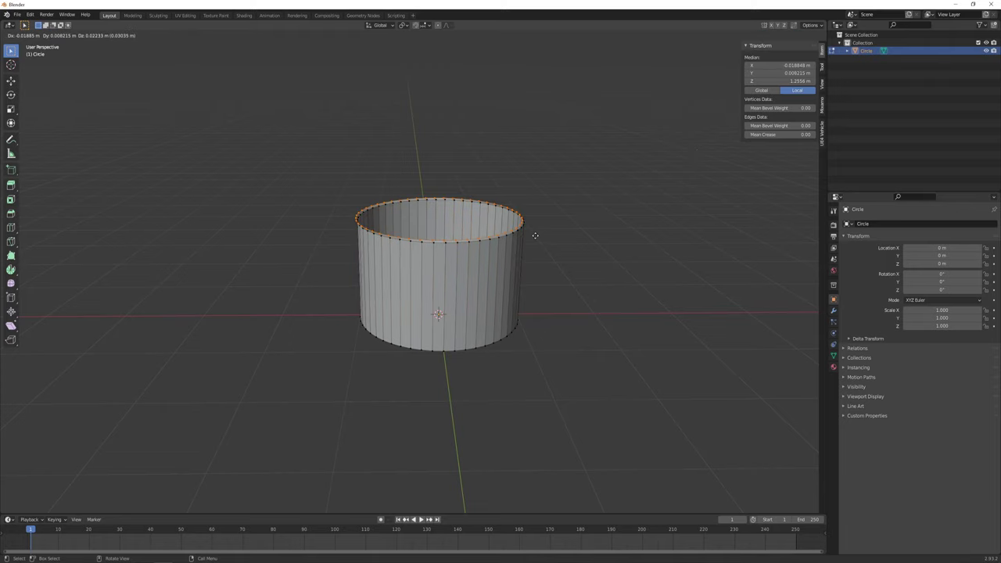
key("s")
left_click(514, 218)
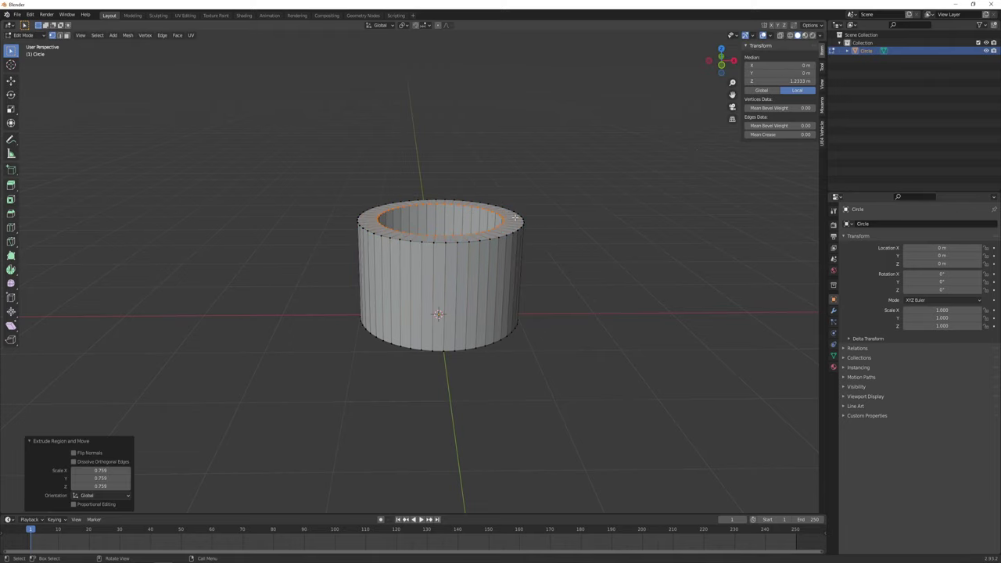
key("g")
key("z")
left_click(521, 186)
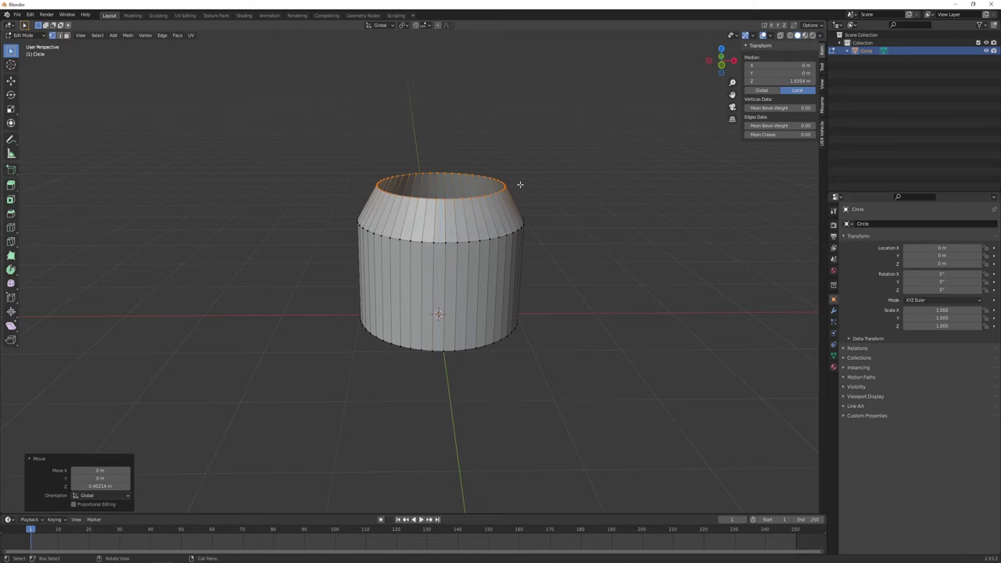
middle_click_drag(572, 244, 594, 248)
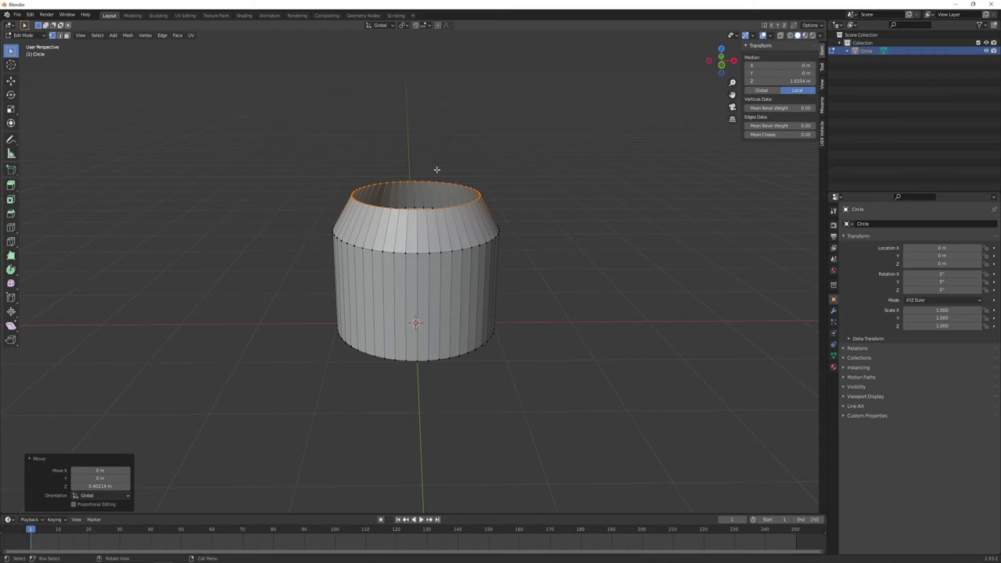
Extrude the ring upward again to form the tall 0.486 m neck.
key("g")
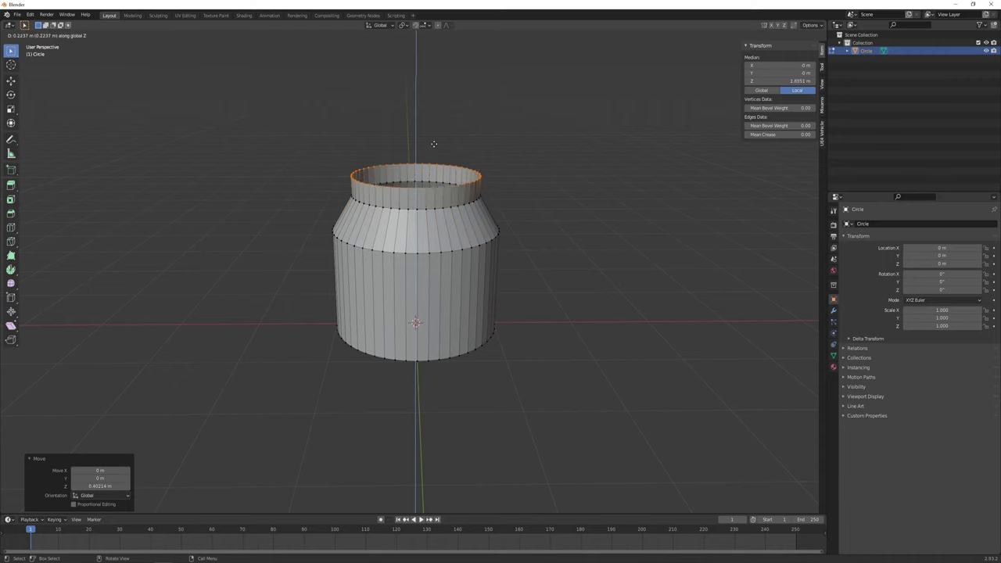
left_click(429, 109)
middle_click_drag(444, 177, 440, 239)
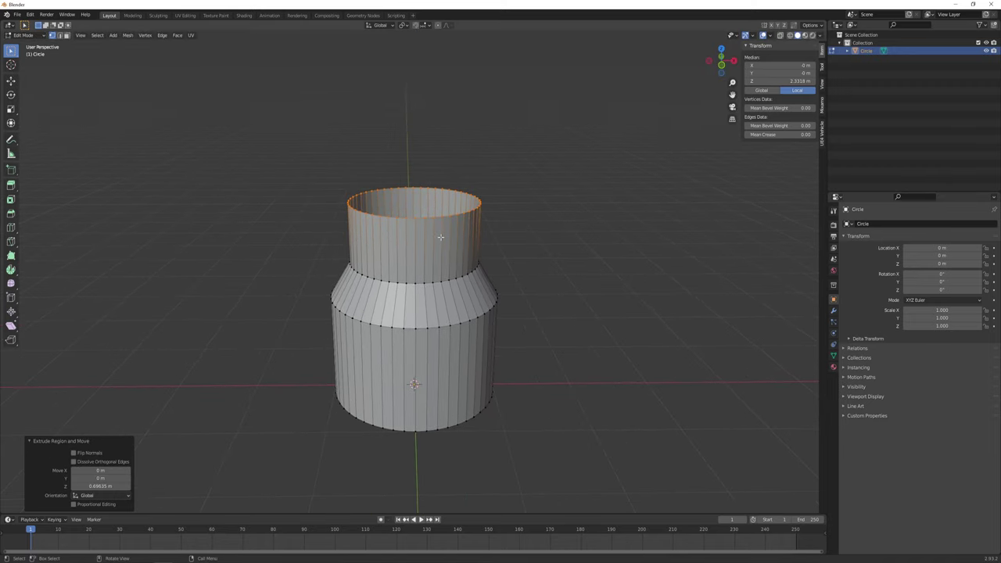
Cap the neck top and the bottom ring of the bottle with faces.
key("f")
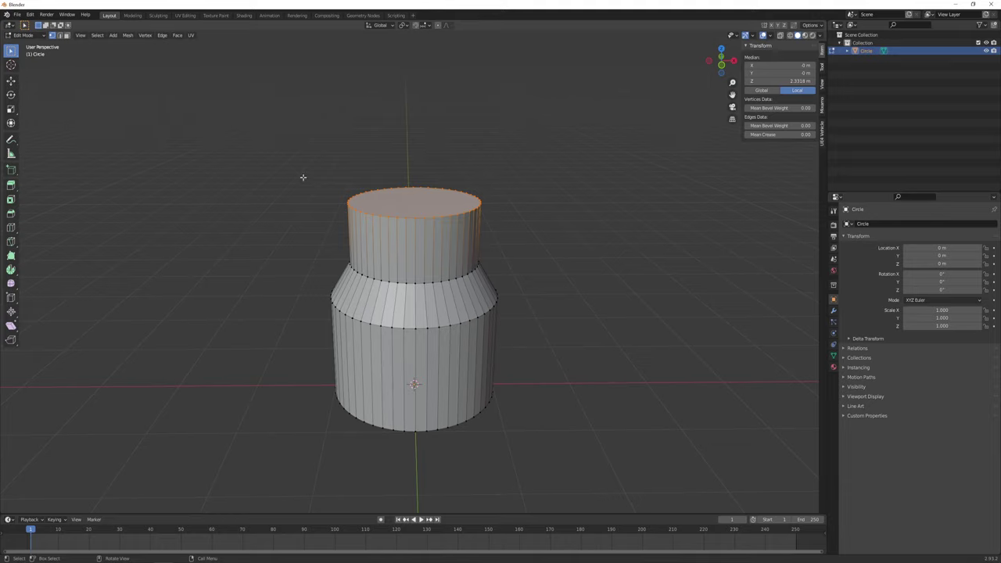
middle_click_drag(485, 342, 297, 334)
left_click_drag(297, 351, 560, 411)
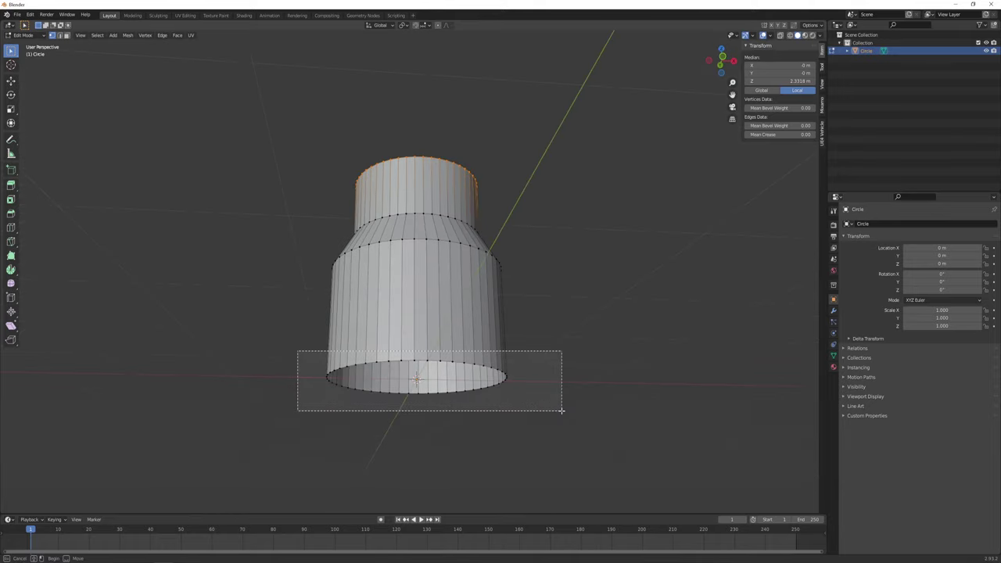
key("f")
mouse_move(534, 247)
middle_mouse_down()
mouse_move(531, 347)
mouse_move(491, 252)
middle_mouse_up()
Select the bottle mesh, zooming out and back in to frame it.
left_click_drag(285, 89, 567, 439)
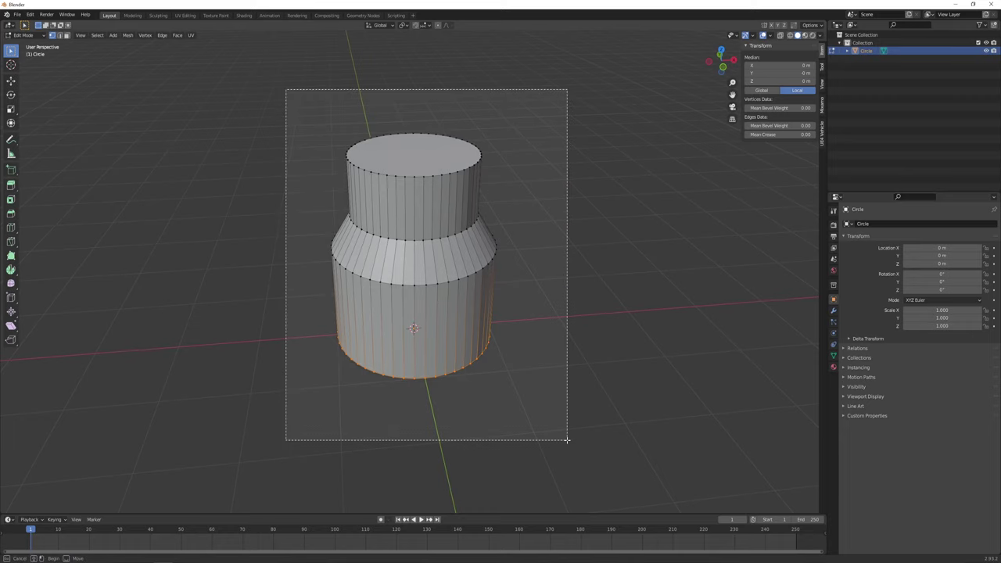
left_click(539, 307)
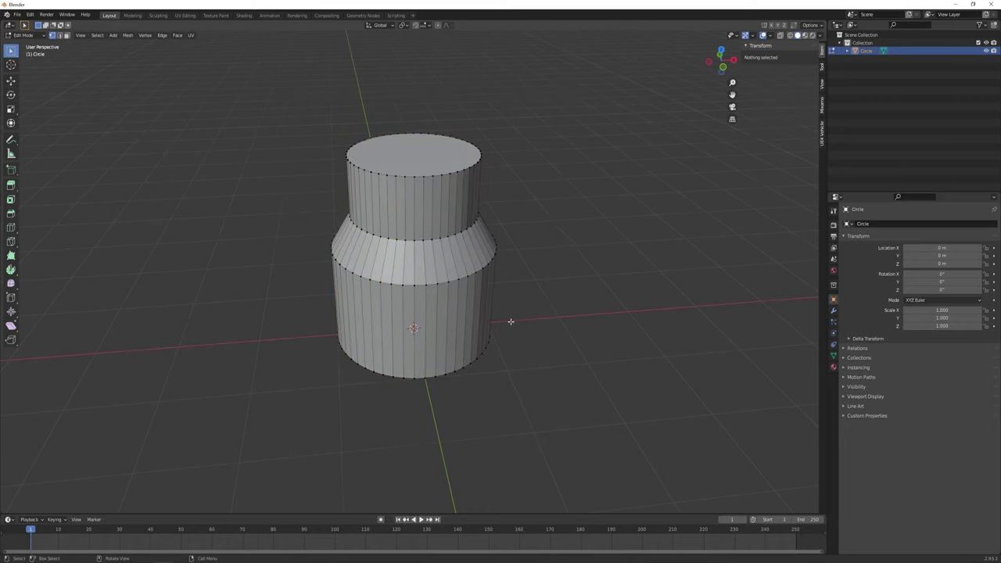
scroll(509, 320, "down", 6)
scroll(510, 320, "down", 4)
scroll(510, 321, "down", 2)
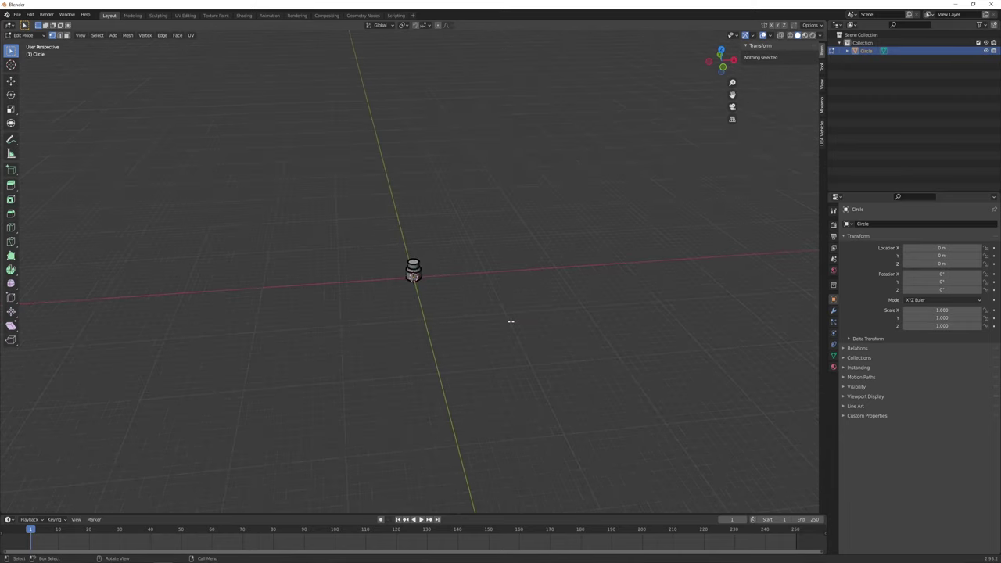
left_click_drag(367, 201, 431, 314)
scroll(438, 321, "up", 3)
scroll(445, 325, "up", 4)
scroll(444, 324, "up", 4)
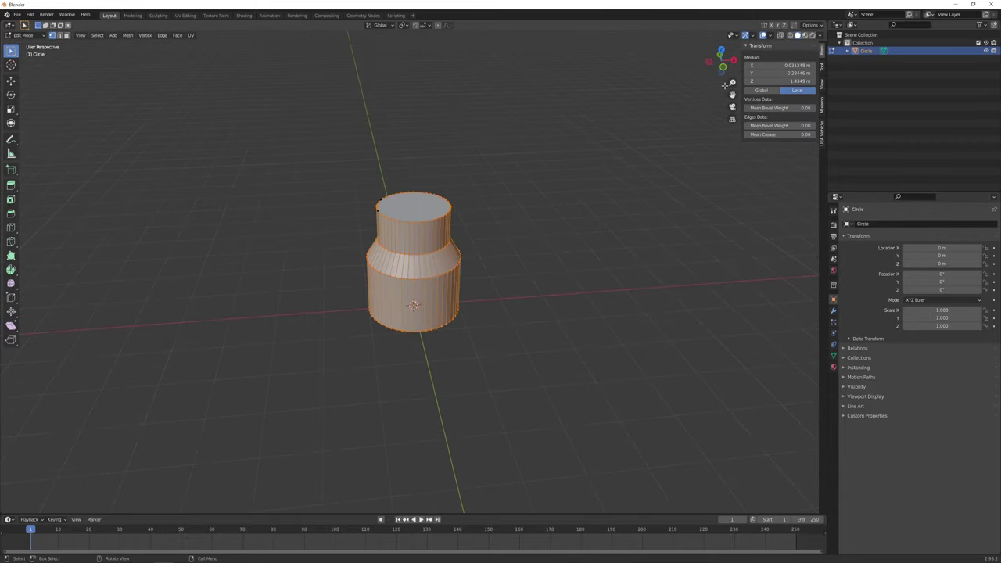
Turn on the Statistics overlay and deselect all vertices.
left_click(769, 36)
left_click(721, 100)
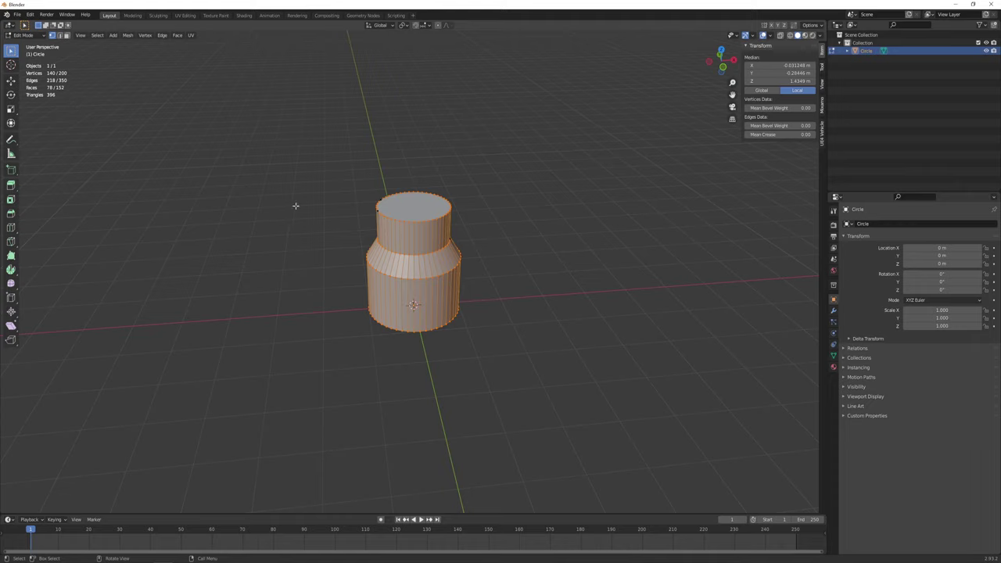
left_click_drag(292, 117, 533, 402)
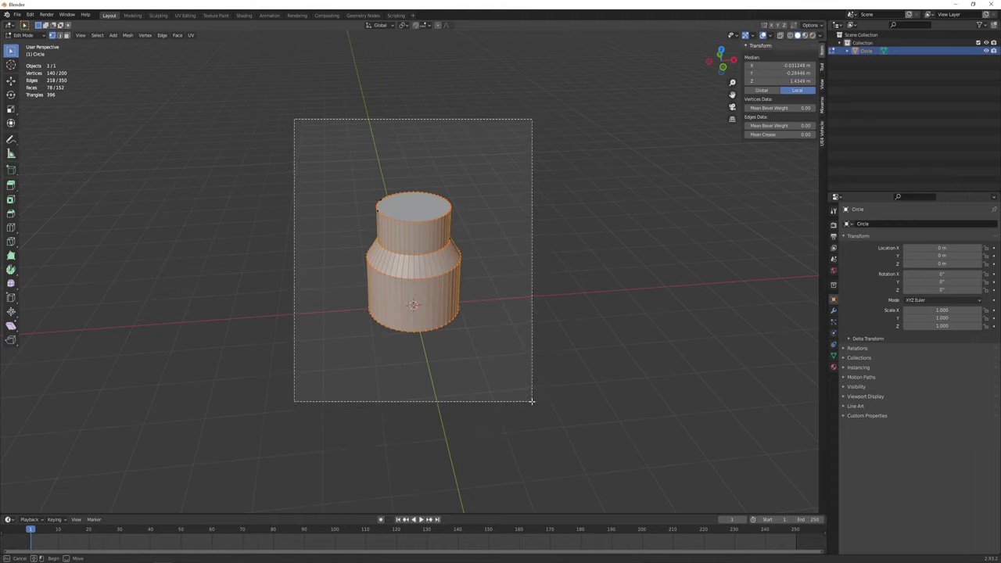
scroll(507, 360, "up", 1)
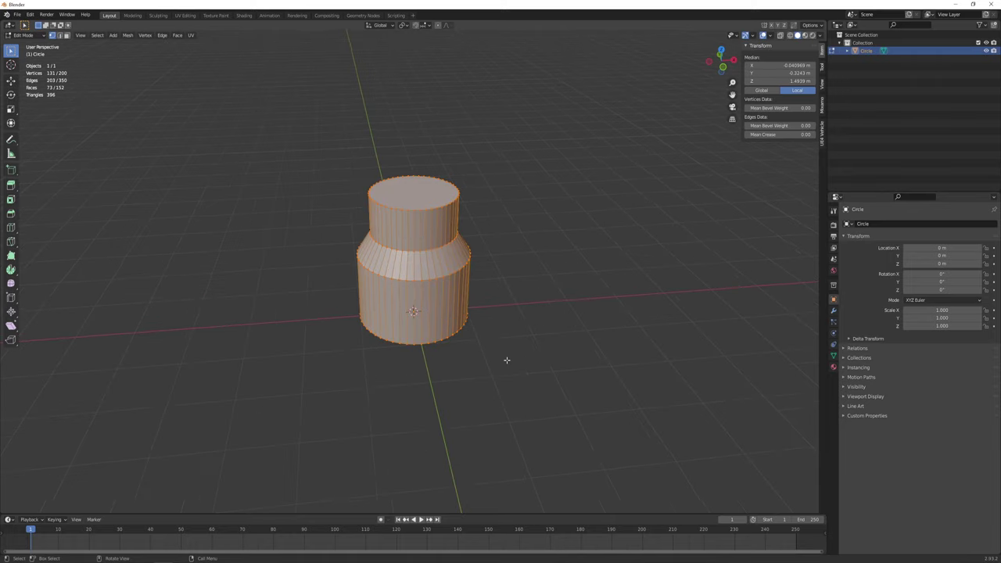
left_click(506, 277)
middle_click_drag(534, 308, 509, 295)
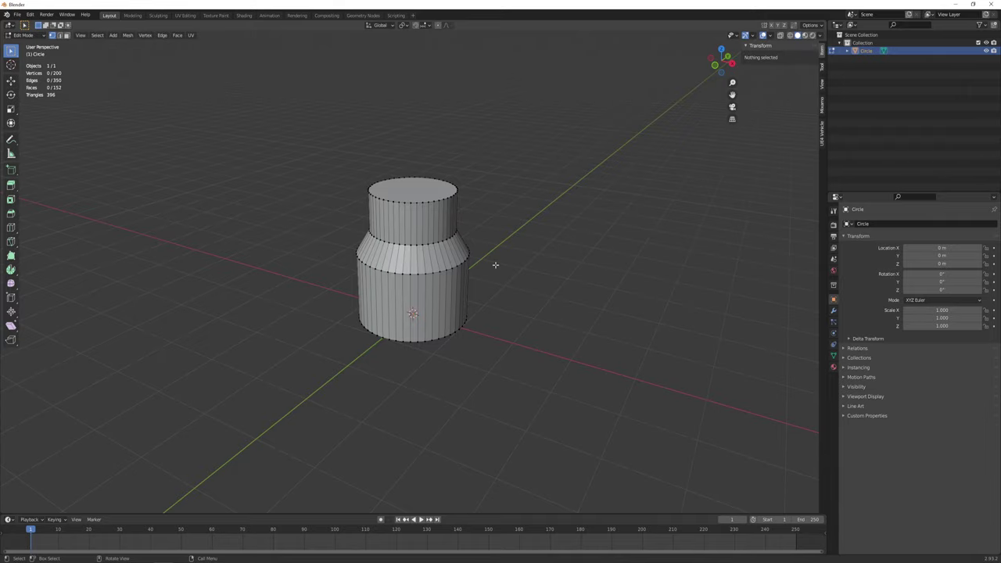
mouse_move(496, 265)
middle_mouse_down()
mouse_move(578, 250)
mouse_move(571, 259)
middle_mouse_up()
Return to Object Mode, switch to front orthographic view, and bring up the Shift+A menu.
key("Tab")
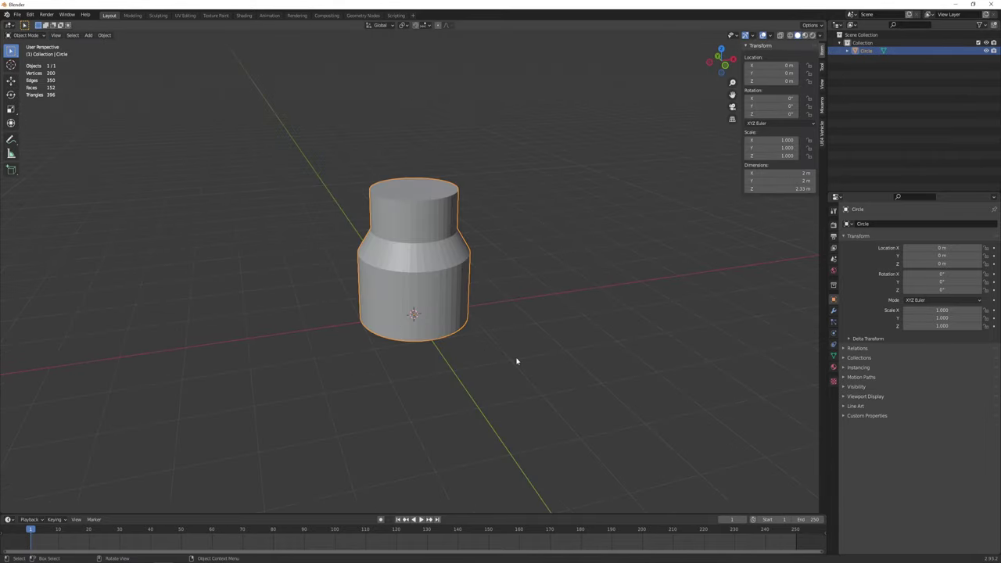
key("KP_1")
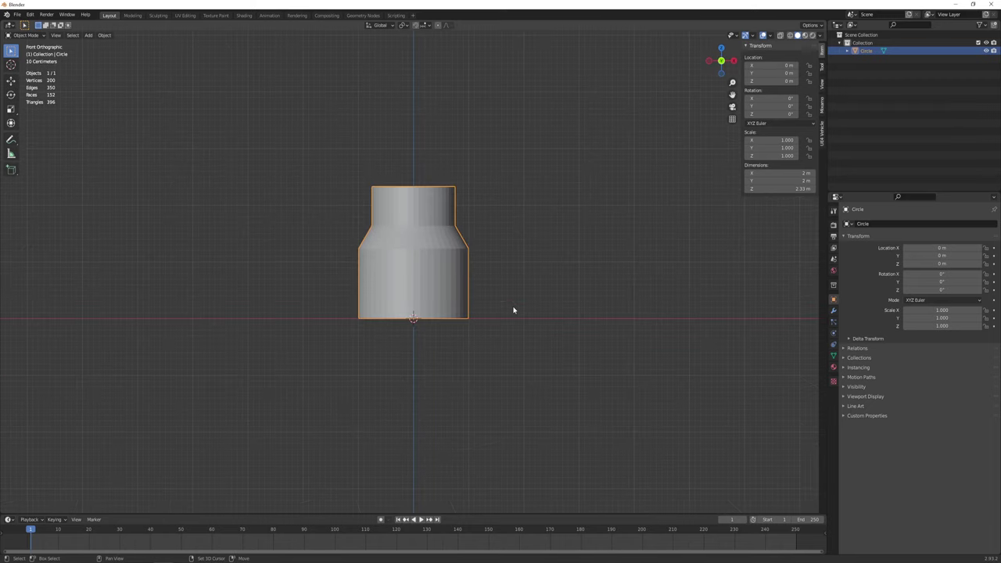
key("shift+a")
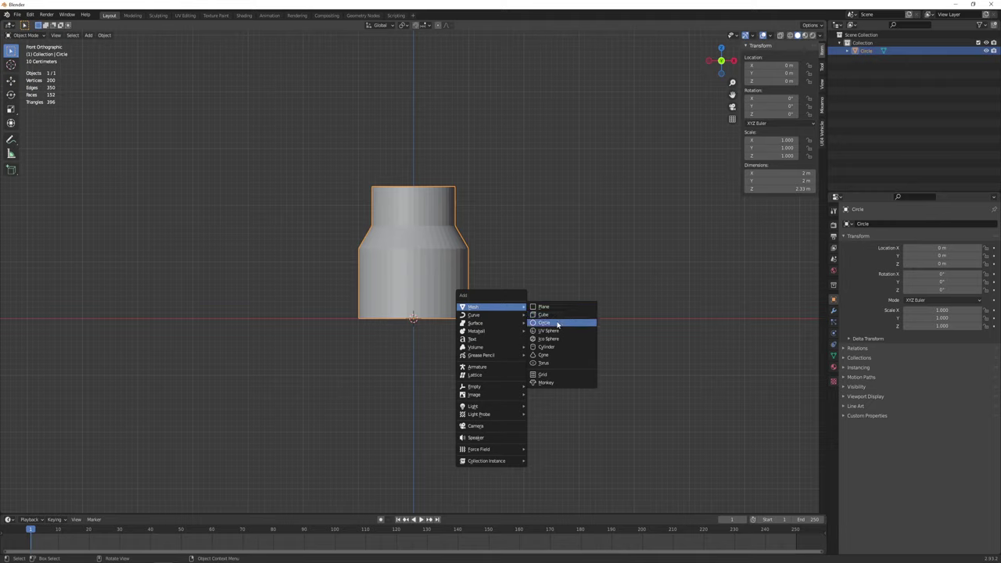
Add a circle at the origin with 22 vertices.
left_click(557, 322)
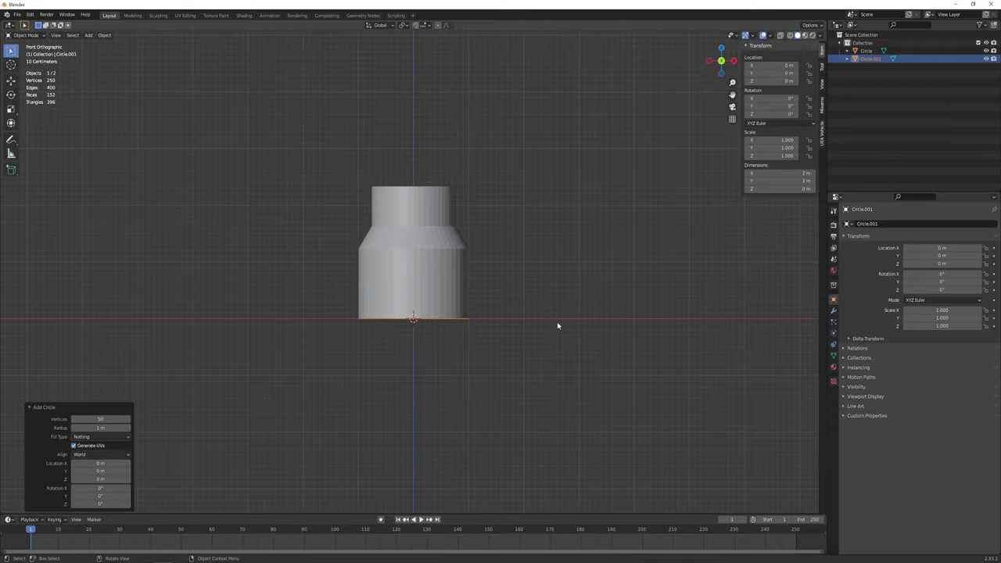
left_click(107, 419)
type("22")
key("Return")
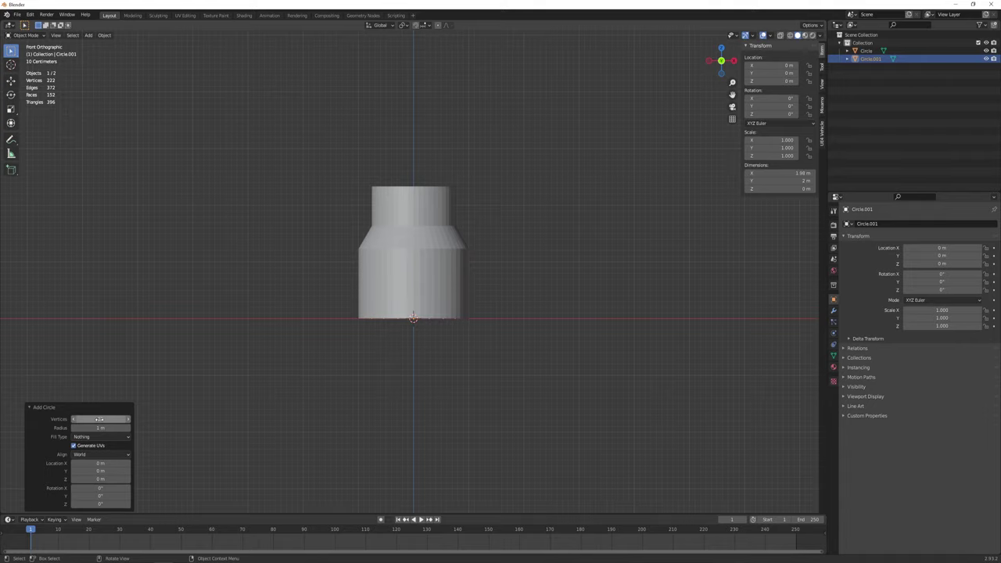
Switch the viewport to Material Preview shading from the Z pie.
middle_click_drag(411, 321, 413, 323)
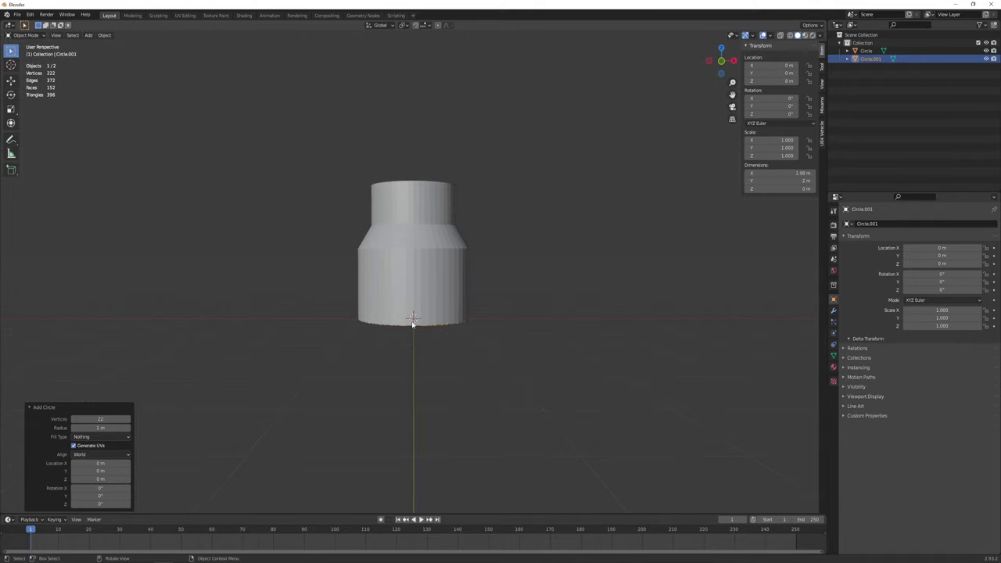
key("z")
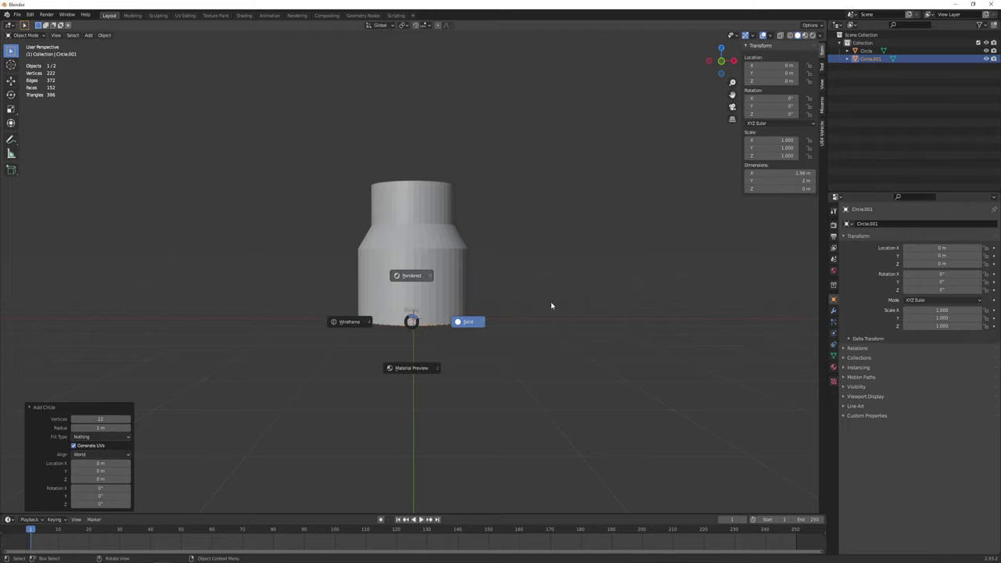
left_click(468, 329)
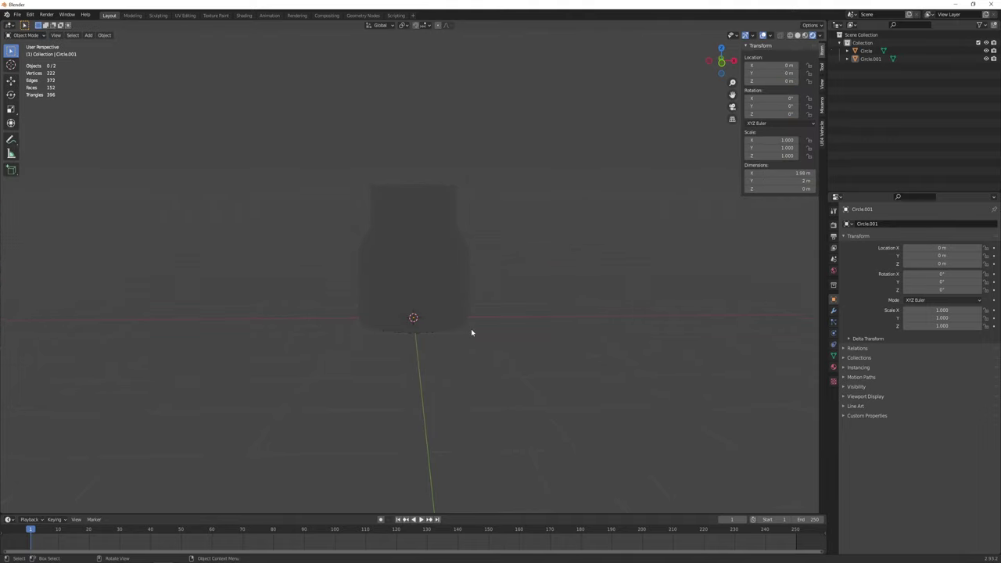
Select both objects and toggle X-ray in Edit Mode, then return to Object Mode.
key("a")
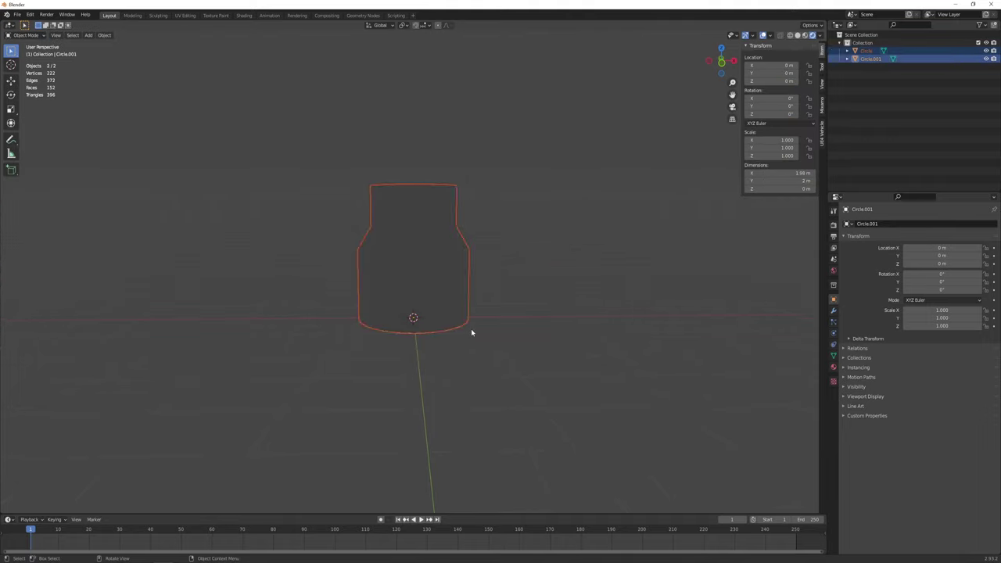
key("Tab")
key("alt+z")
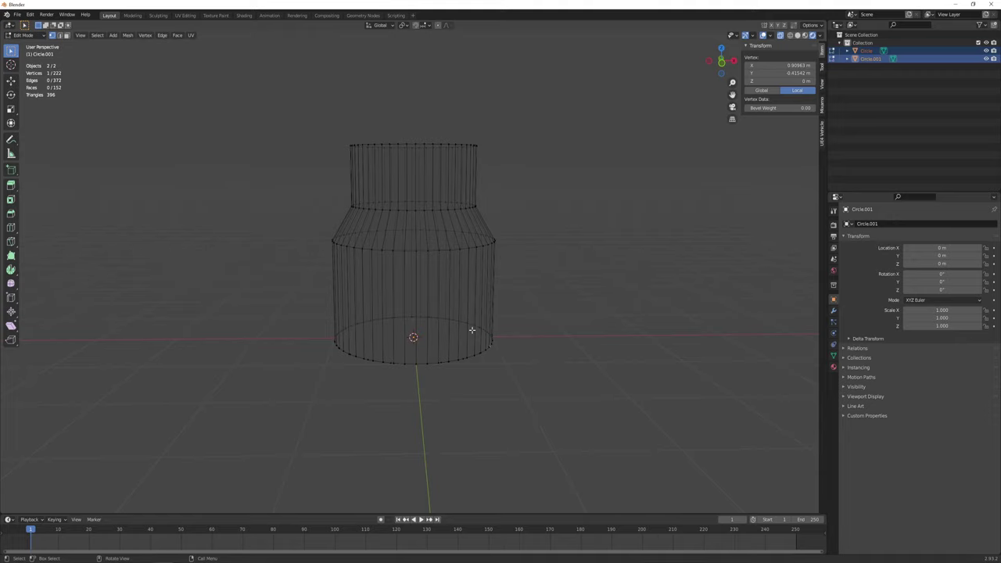
key("Tab")
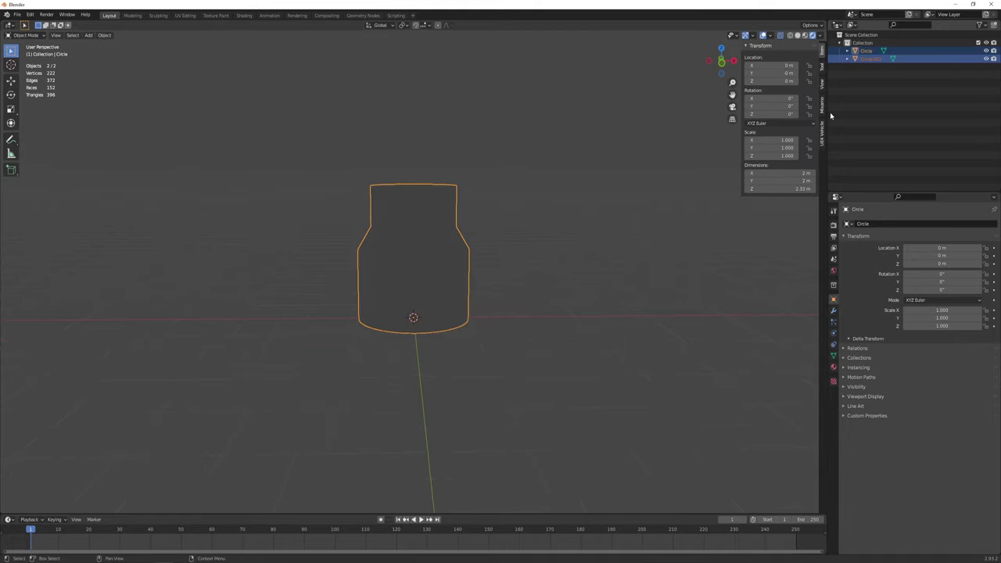
Extrude all of Circle.001's vertices straight up along Z into a wall.
left_click(870, 61)
key("Tab")
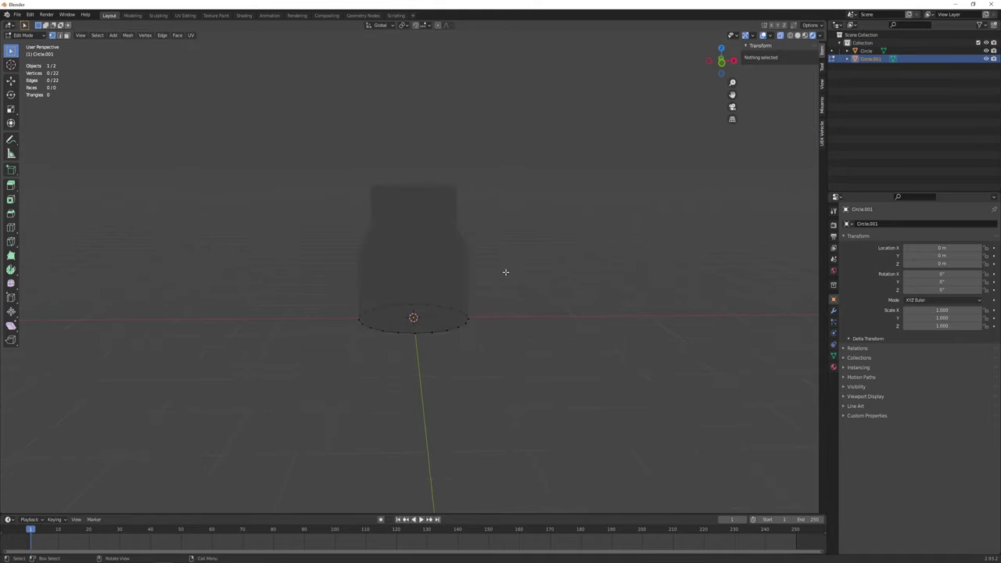
scroll(505, 272, "up", 2)
key("a")
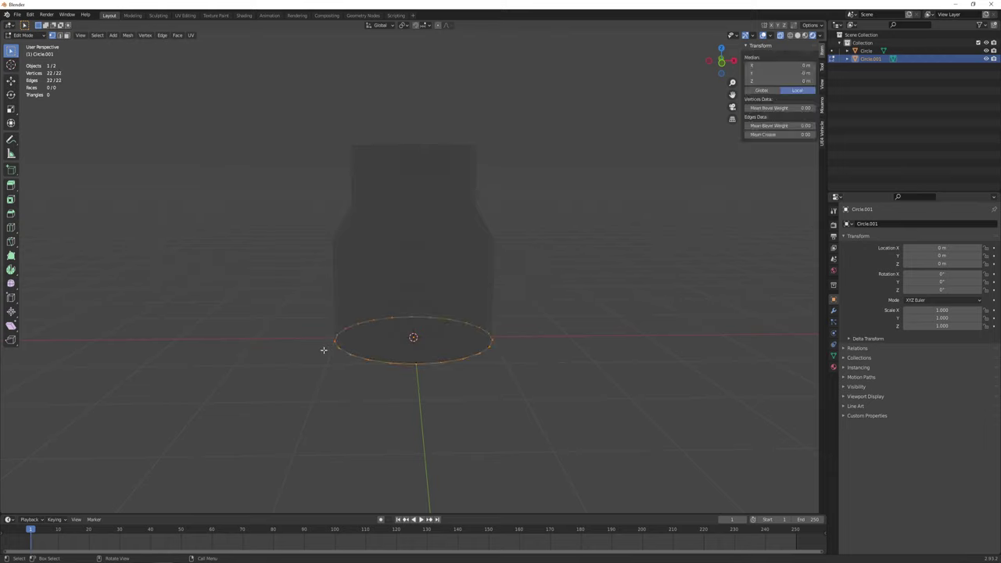
key("g")
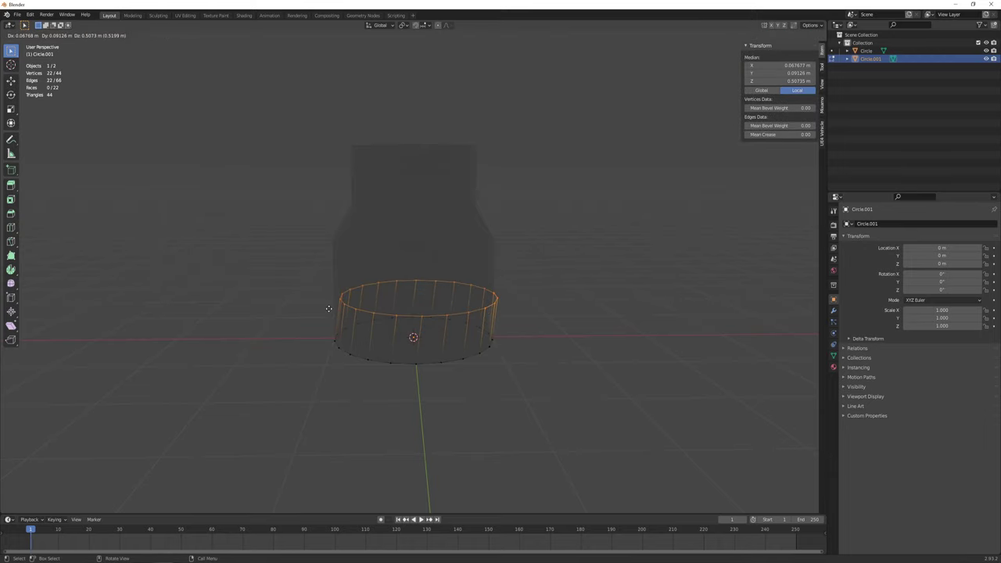
key("z")
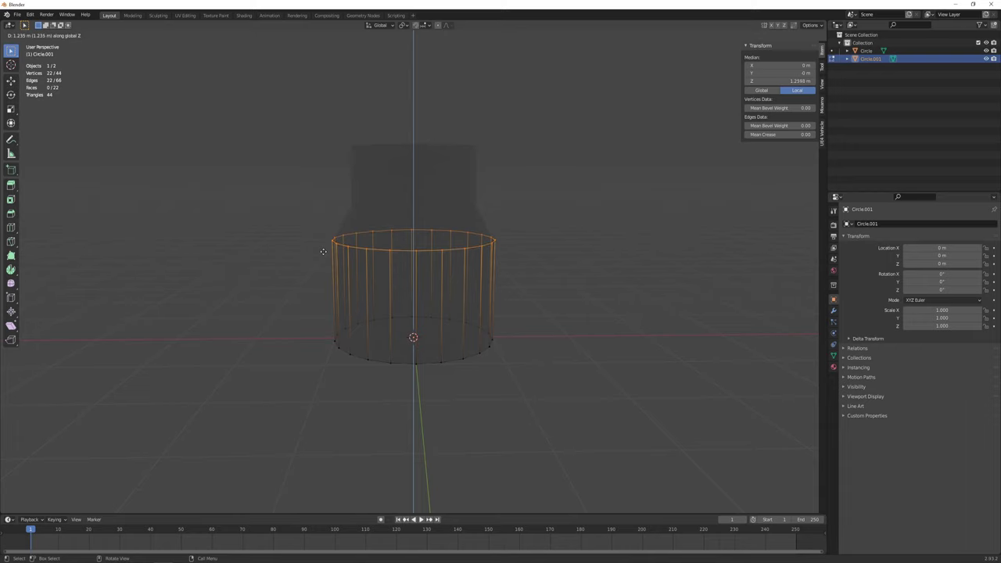
left_click(322, 251)
key("KP_1")
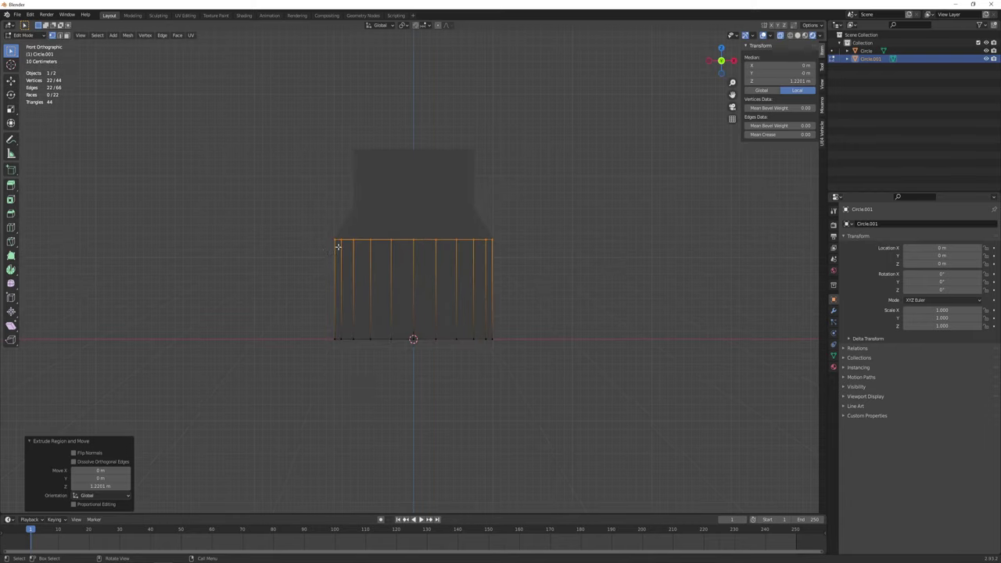
Switch to solid shading and move the top ring up to the bottle's shoulder line.
scroll(404, 241, "up", 5)
scroll(404, 241, "down", 1)
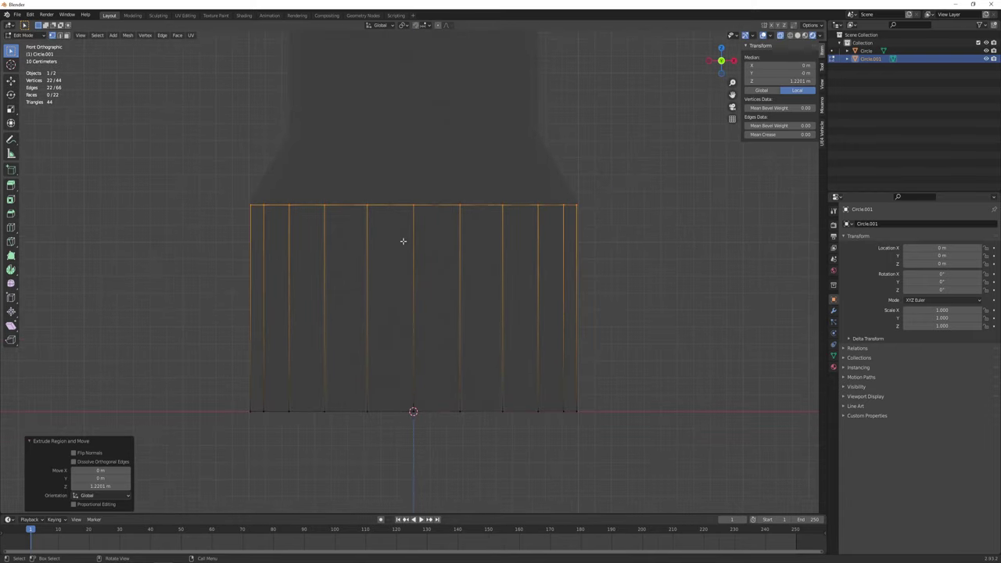
left_click(802, 35)
scroll(538, 195, "up", 1)
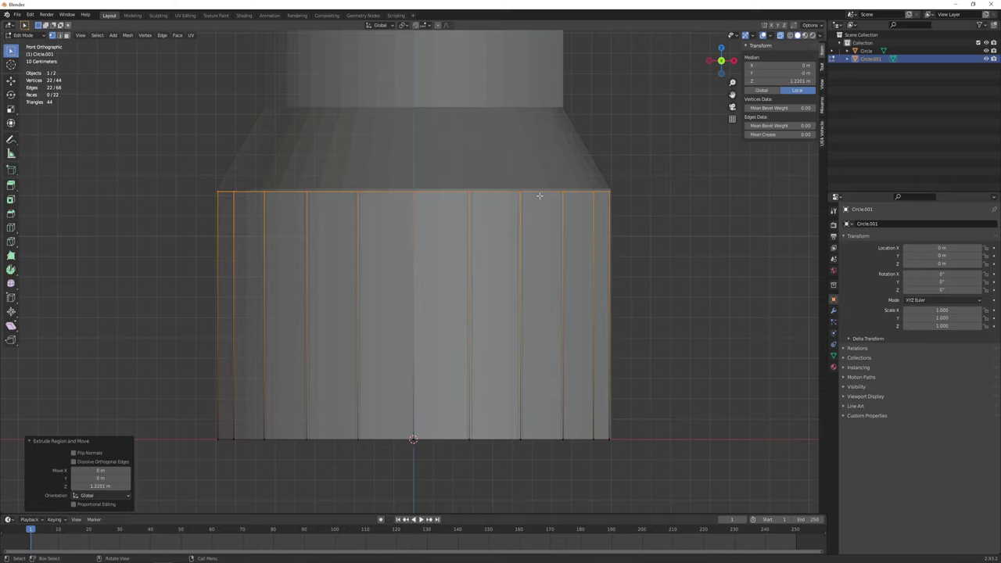
key("g")
key("z")
left_click(465, 198)
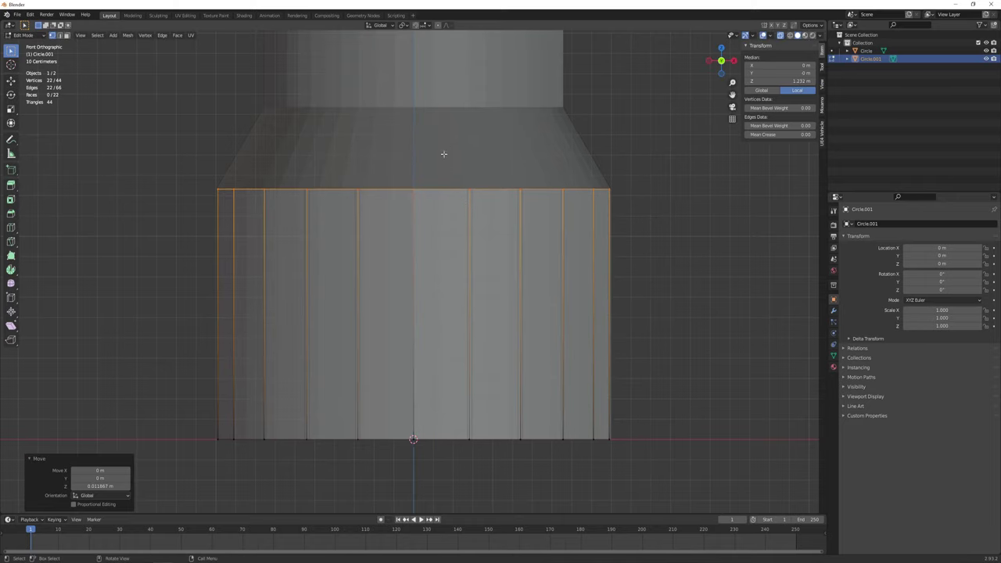
Extrude a new ring from the top edge and begin scaling it inward.
middle_click_drag(476, 217, 462, 286, "shift")
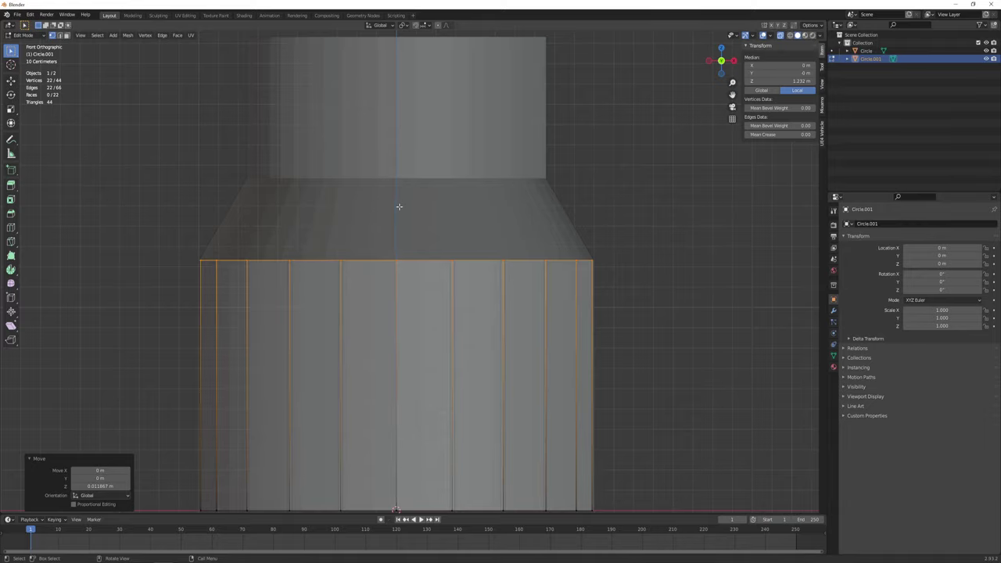
scroll(401, 206, "down", 2)
scroll(400, 205, "down", 3)
scroll(401, 206, "up", 4)
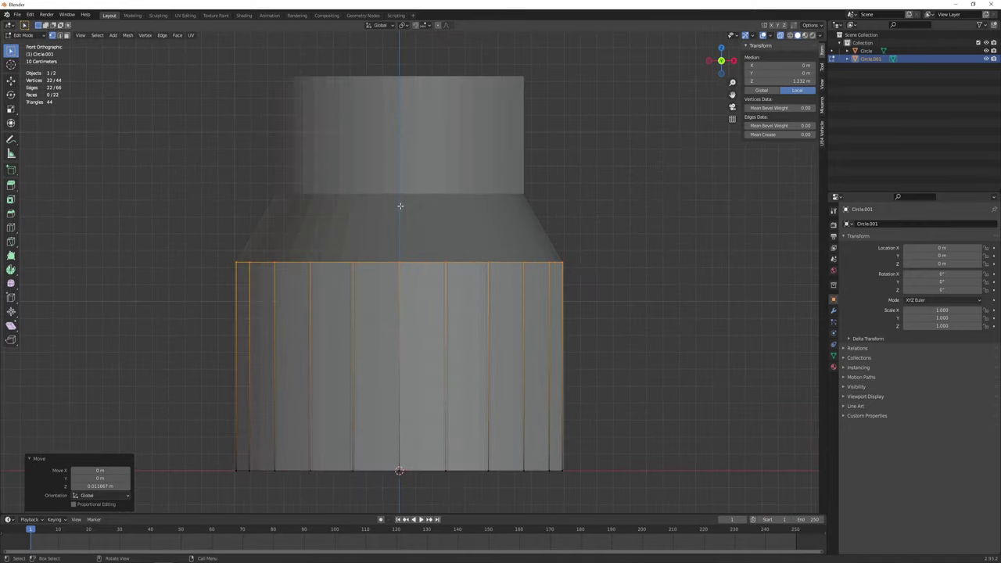
key("e")
key("s")
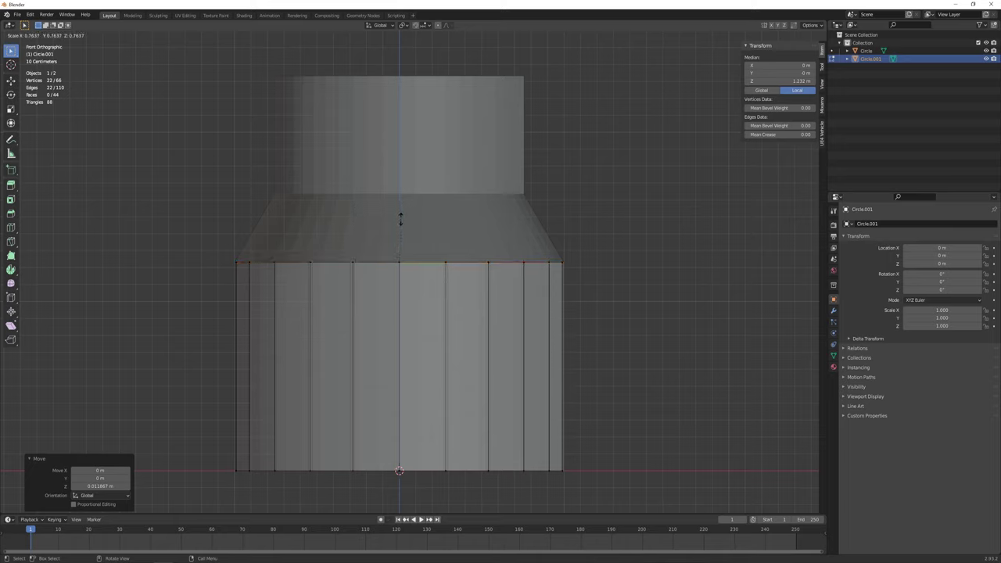
Scale the new ring to 0.756 and raise it to the shoulder's top.
left_click(401, 221)
key("g")
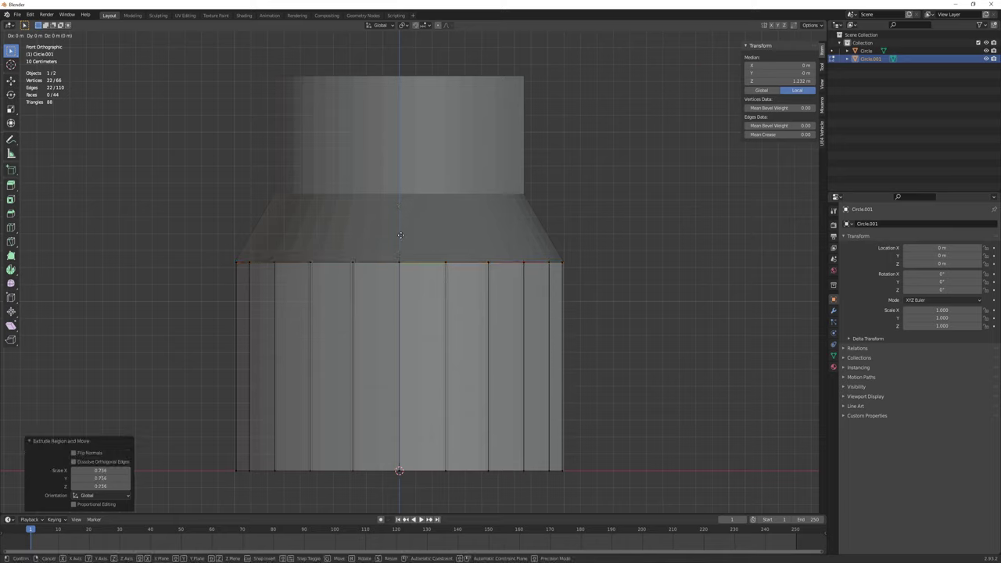
key("z")
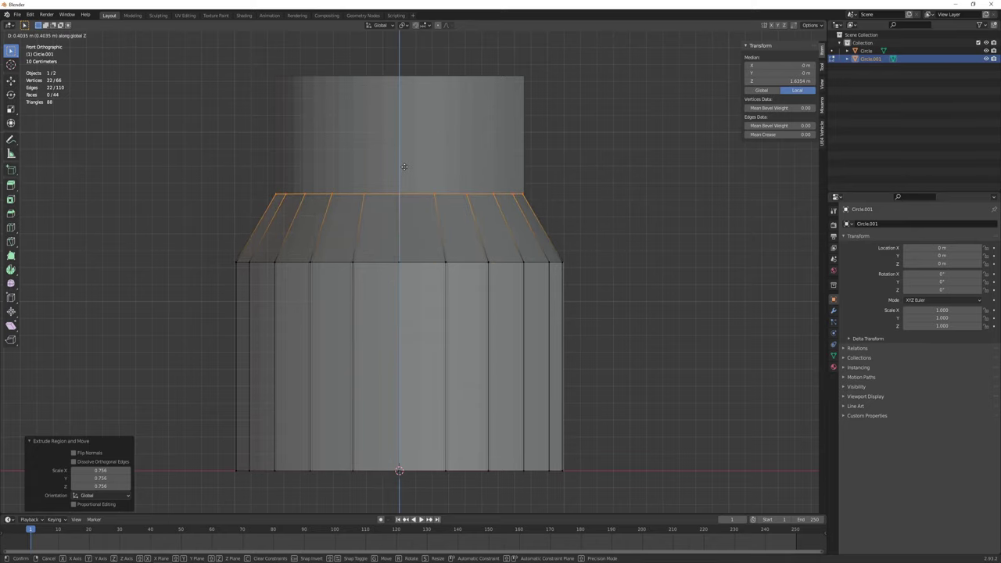
left_click(404, 167)
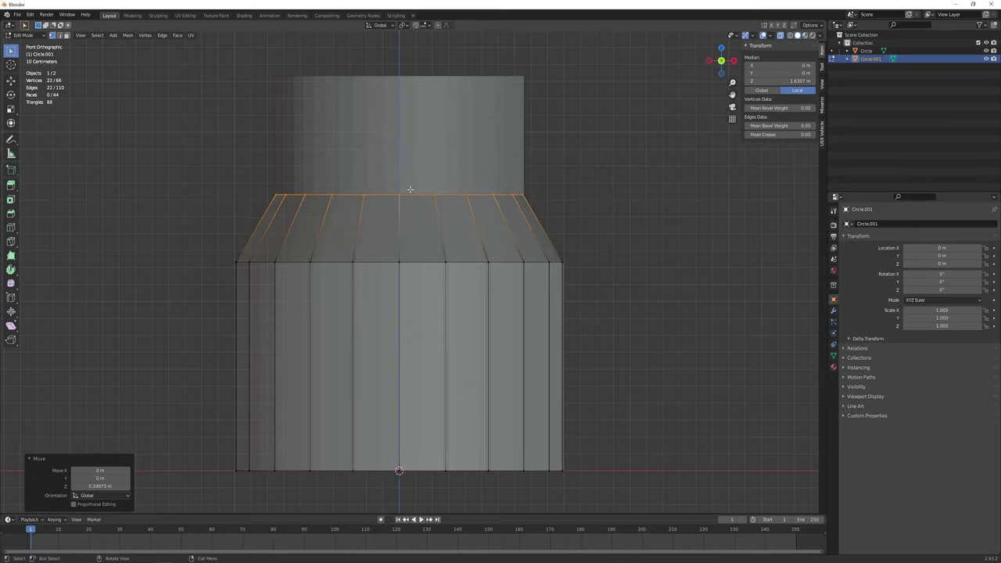
middle_click_drag(418, 222, 444, 225, "shift")
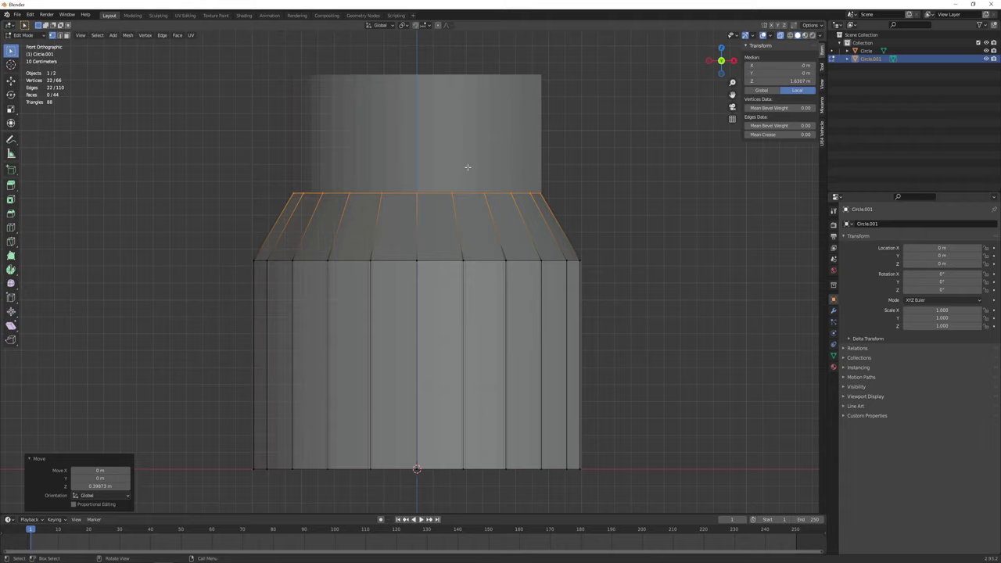
Extrude a 0.705 m neck straight up to the original bottle's top.
key("e")
key("z")
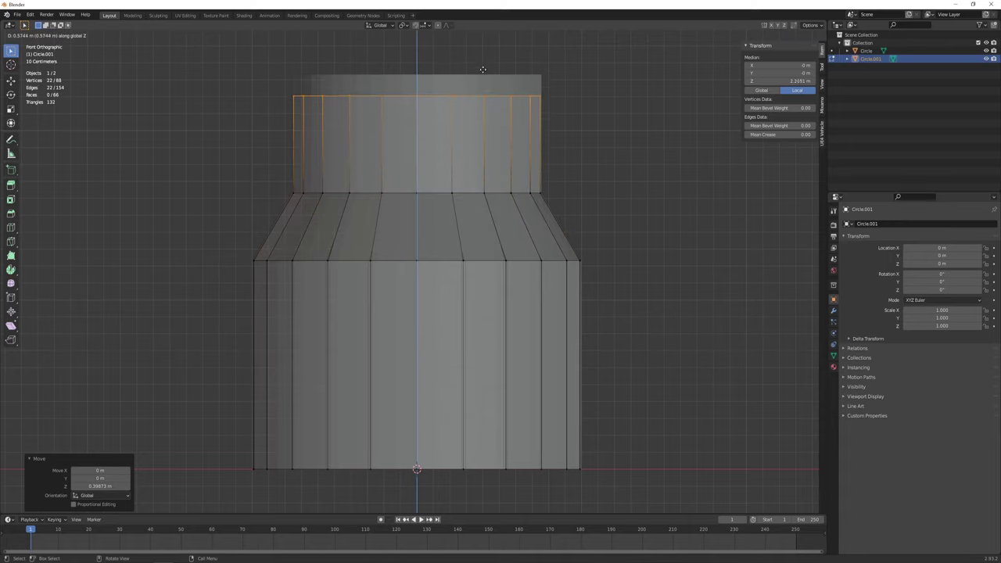
left_click(483, 49)
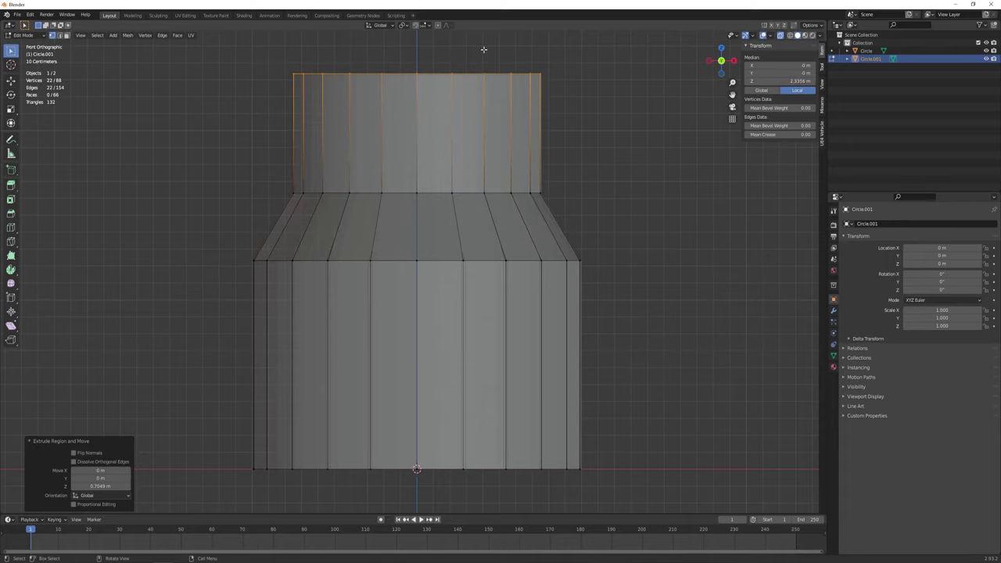
middle_click_drag(483, 50, 482, 117)
Hide the original Circle bottle to inspect the new mesh alone.
key("alt+z")
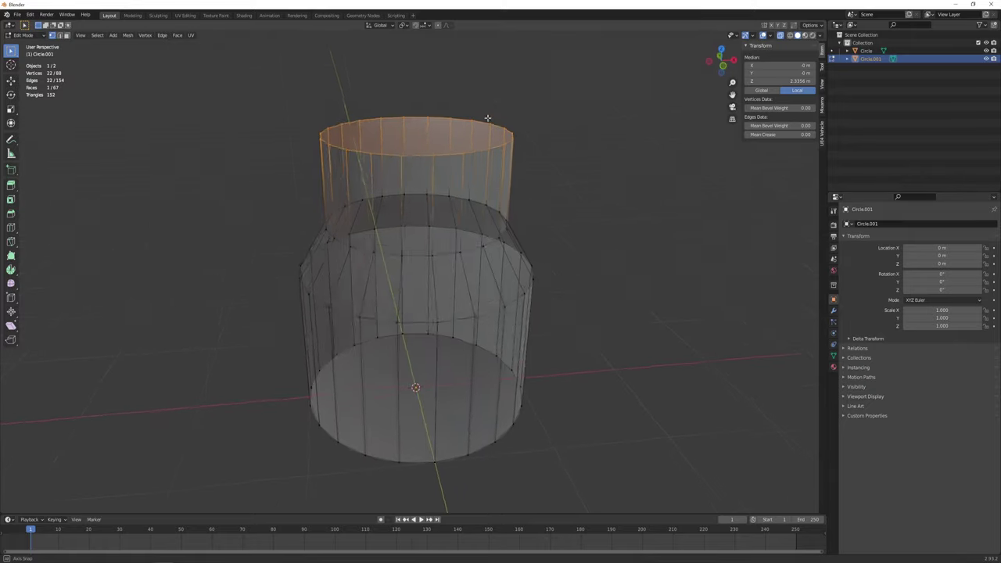
key("alt+z")
scroll(477, 182, "down", 3)
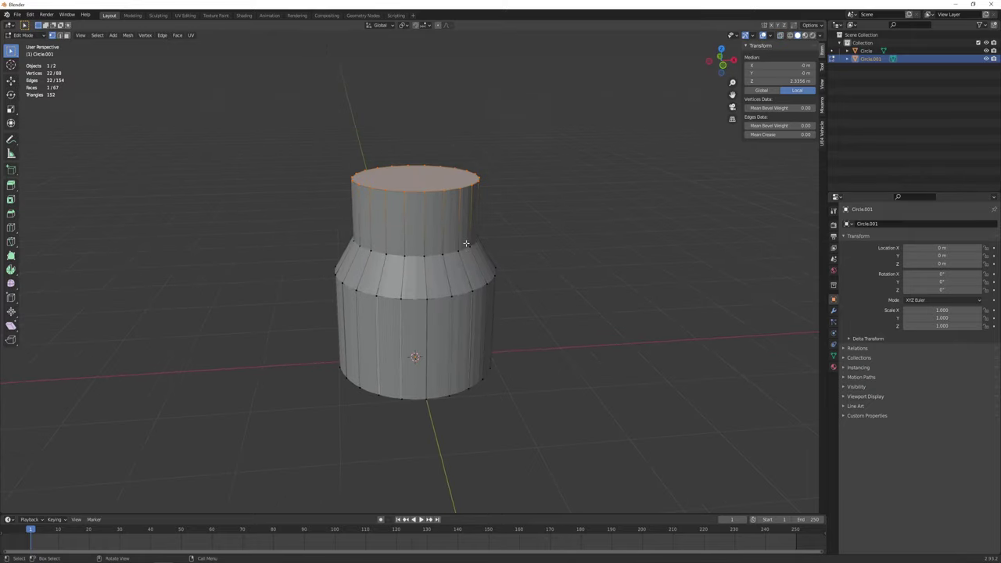
mouse_move(476, 182)
middle_mouse_down()
mouse_move(459, 226)
mouse_move(469, 230)
middle_mouse_up()
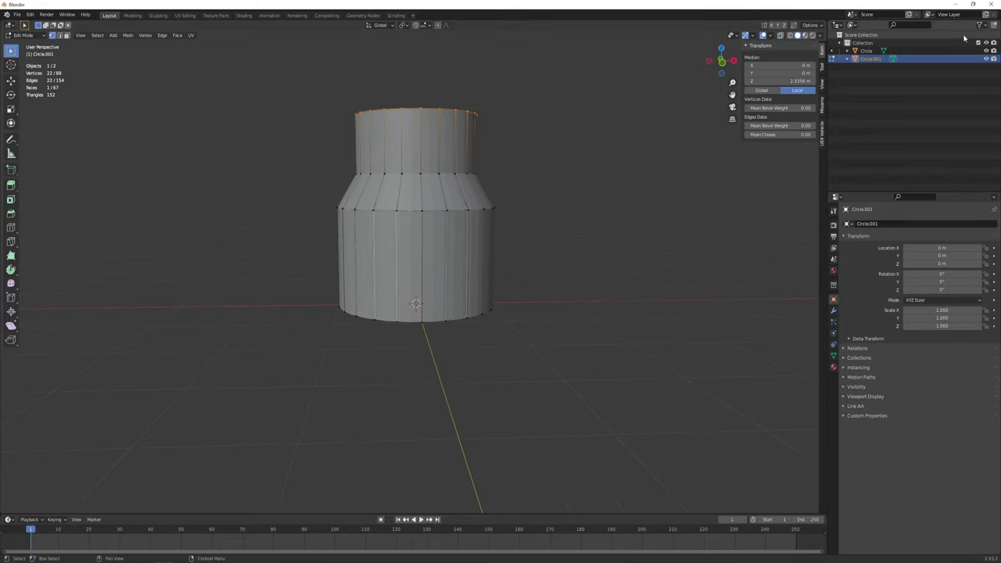
left_click(985, 50)
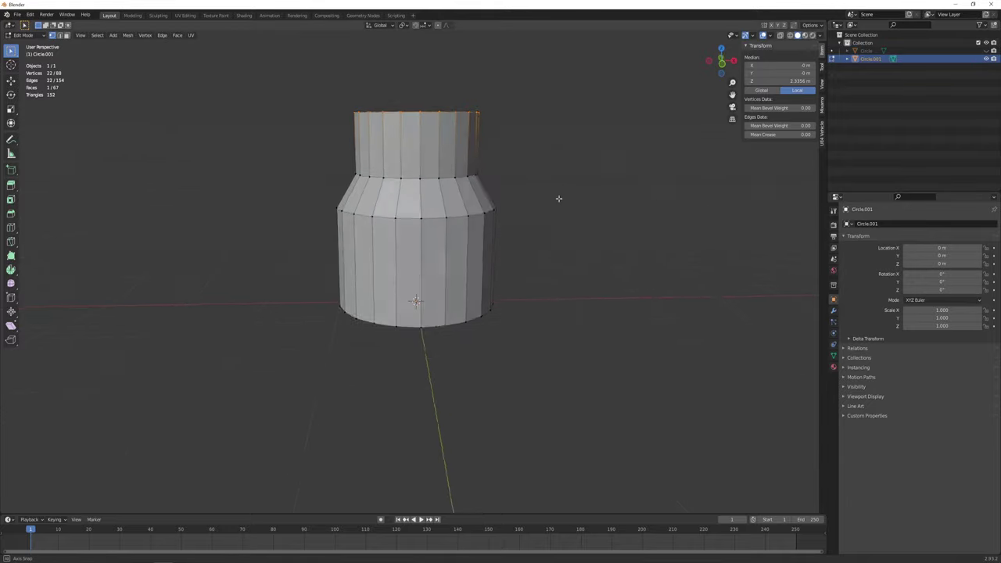
middle_click_drag(556, 200, 555, 219)
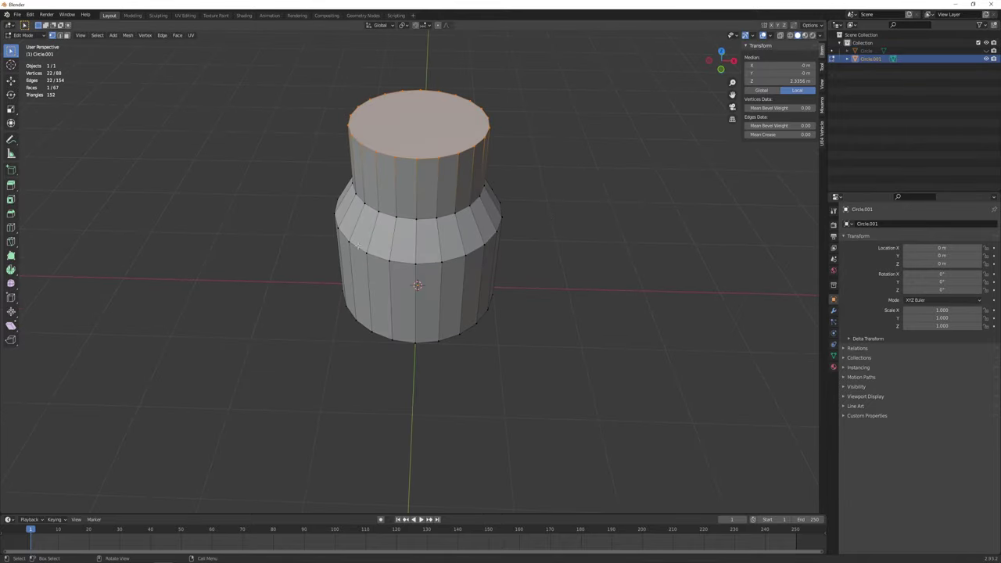
Fill the bottom edge loop with a face, then hide Circle.001 and show Circle.
mouse_move(522, 214)
middle_mouse_down()
mouse_move(554, 216)
mouse_move(474, 232)
middle_mouse_up()
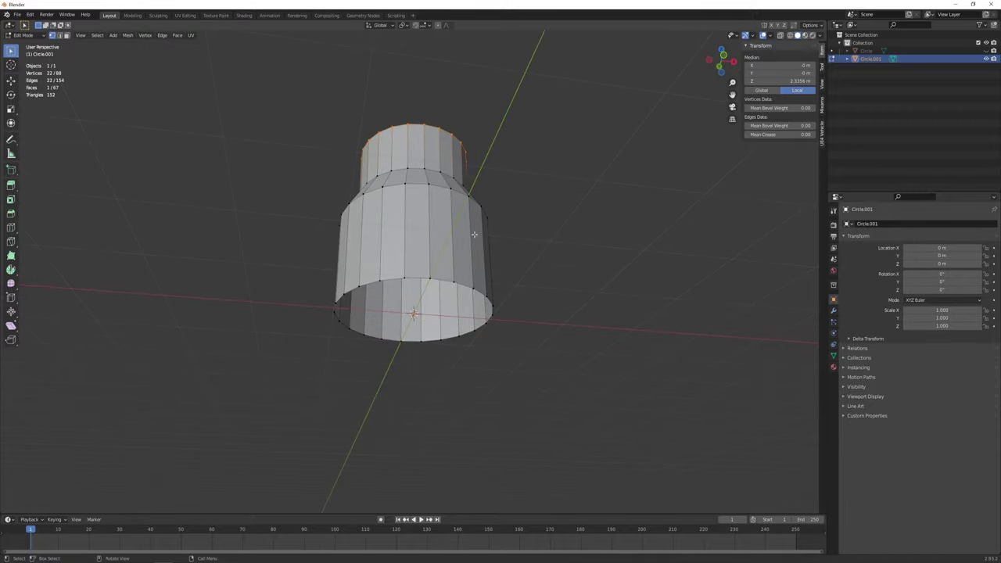
left_click_drag(299, 279, 542, 371)
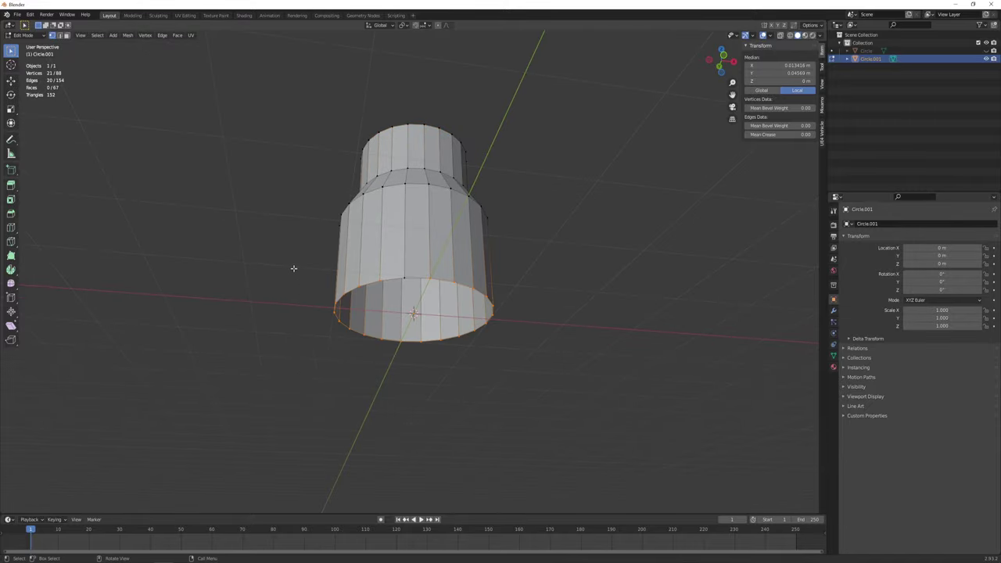
key("f")
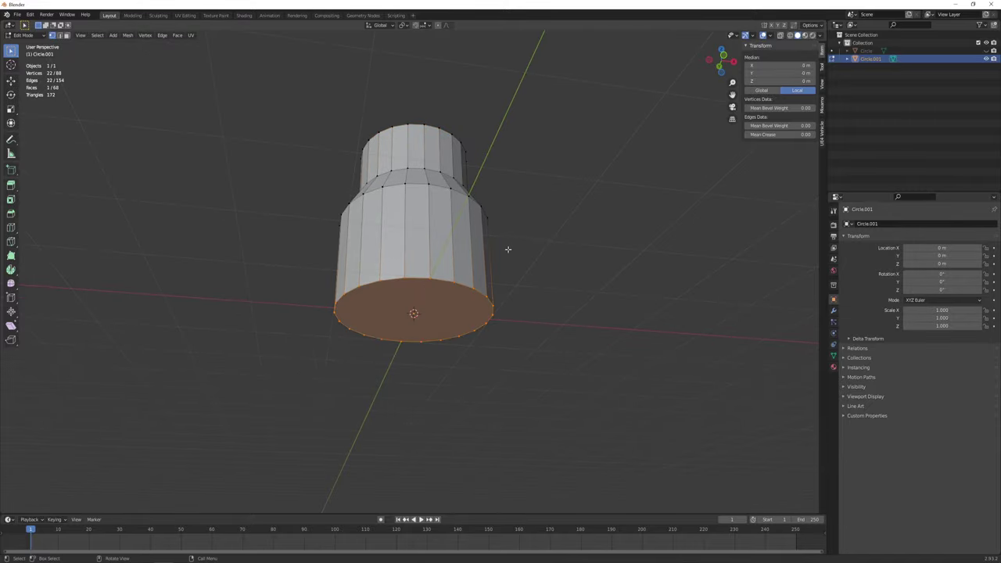
mouse_move(511, 250)
middle_mouse_down()
mouse_move(511, 284)
mouse_move(524, 277)
middle_mouse_up()
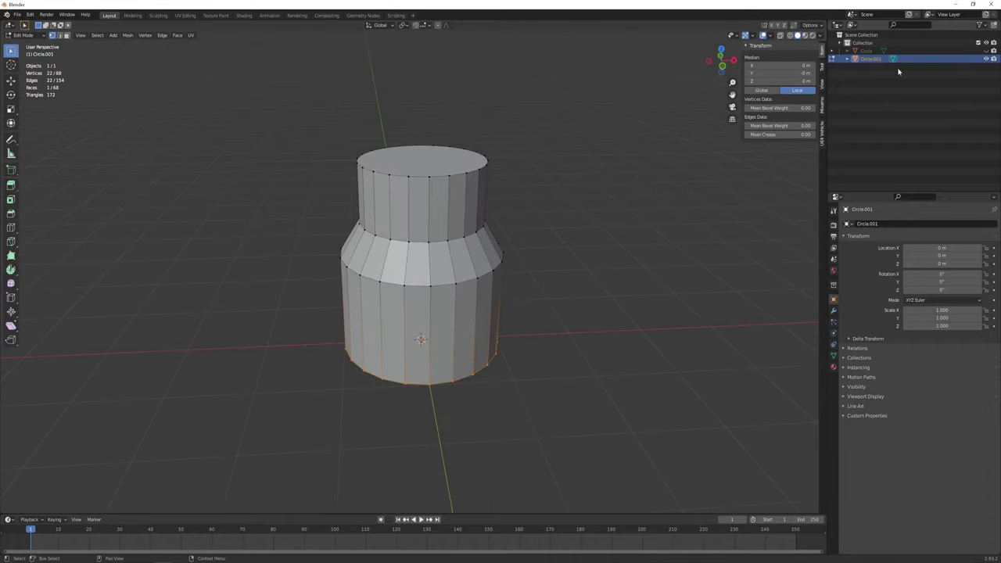
left_click(986, 58)
left_click(985, 51)
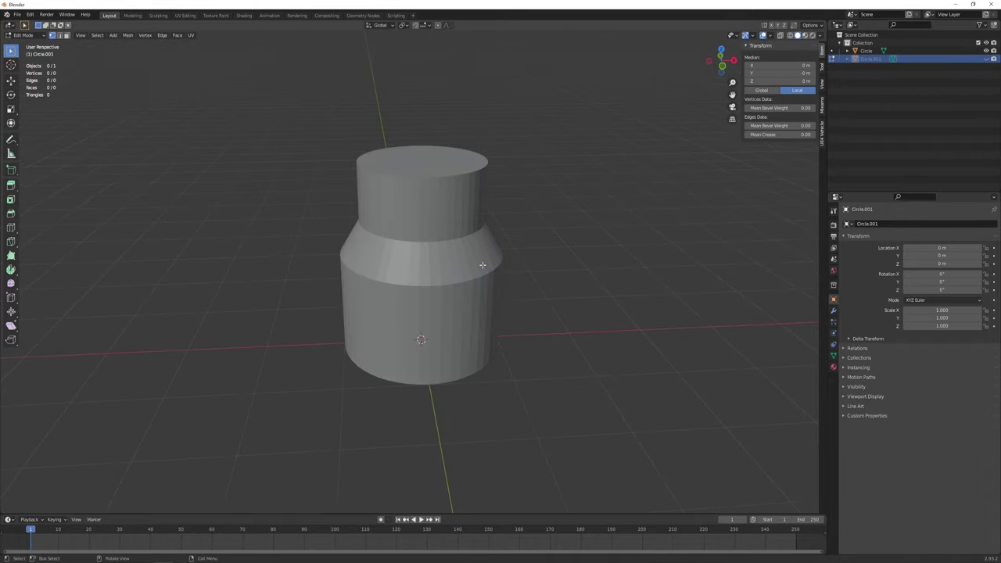
Swap visibility to inspect Circle.001 alone, then hide it.
middle_click_drag(437, 250, 448, 269)
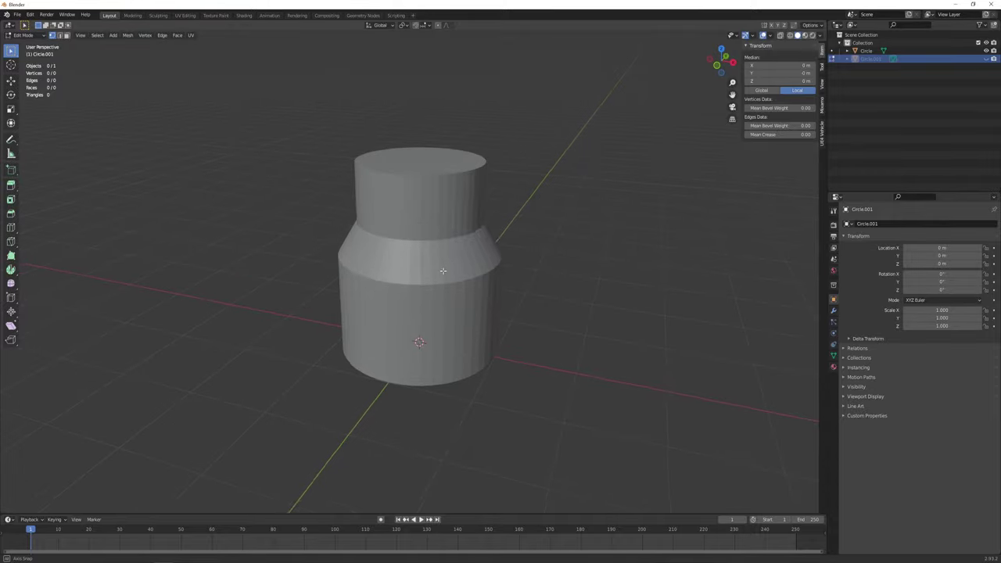
left_click(985, 51)
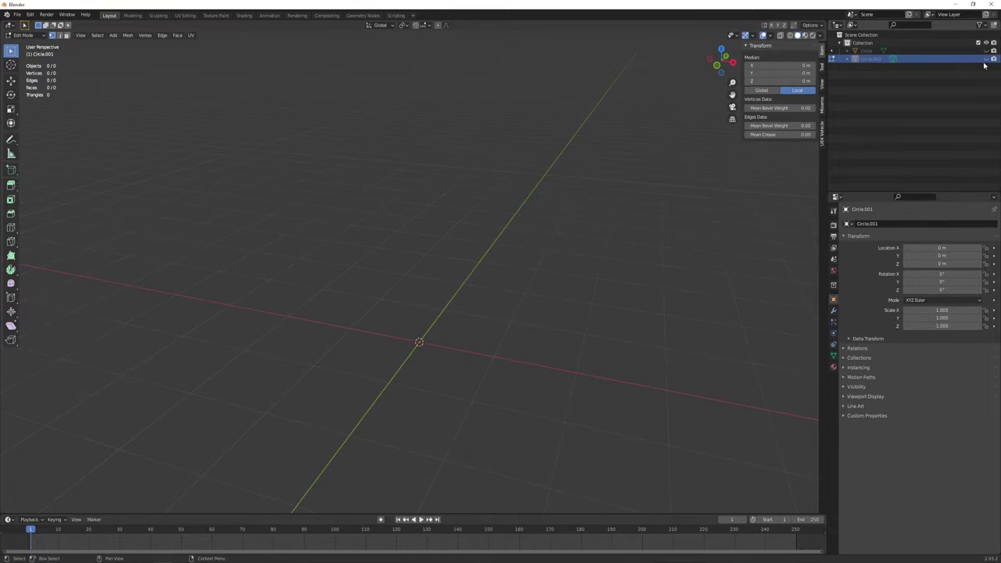
left_click(986, 58)
middle_click_drag(548, 262, 558, 273)
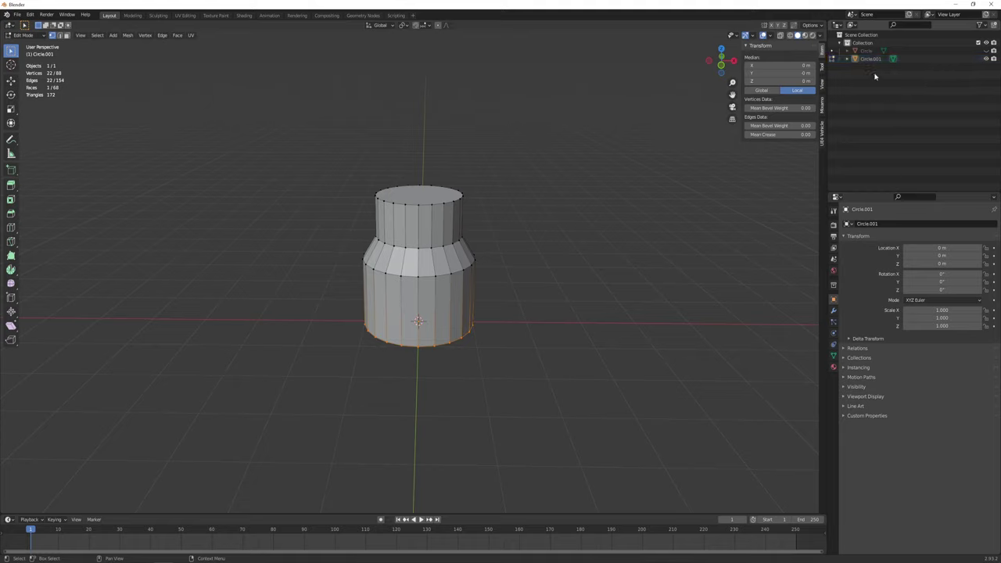
left_click(986, 58)
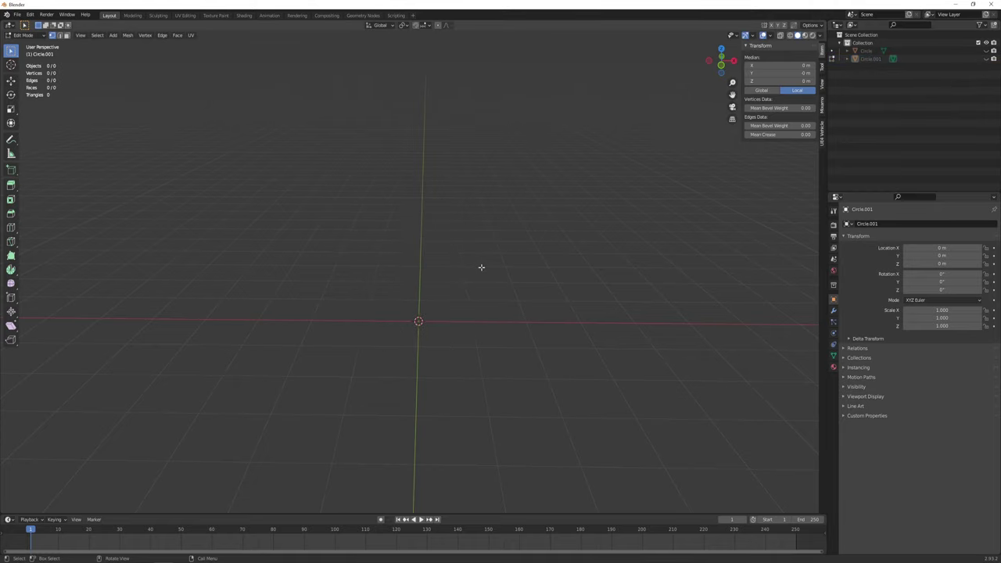
Add a new circle at the origin and show Circle.001 again.
key("shift+a")
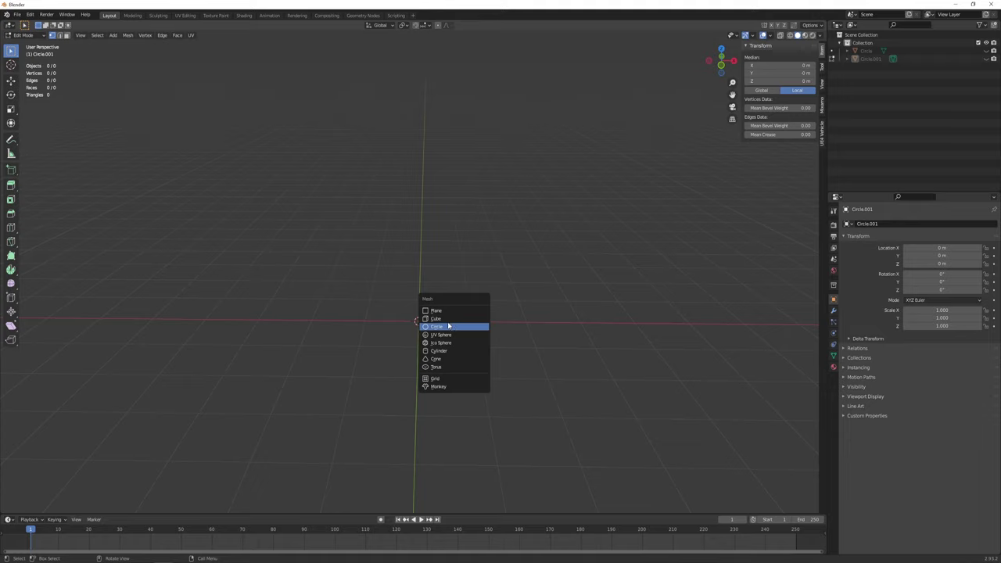
left_click(448, 325)
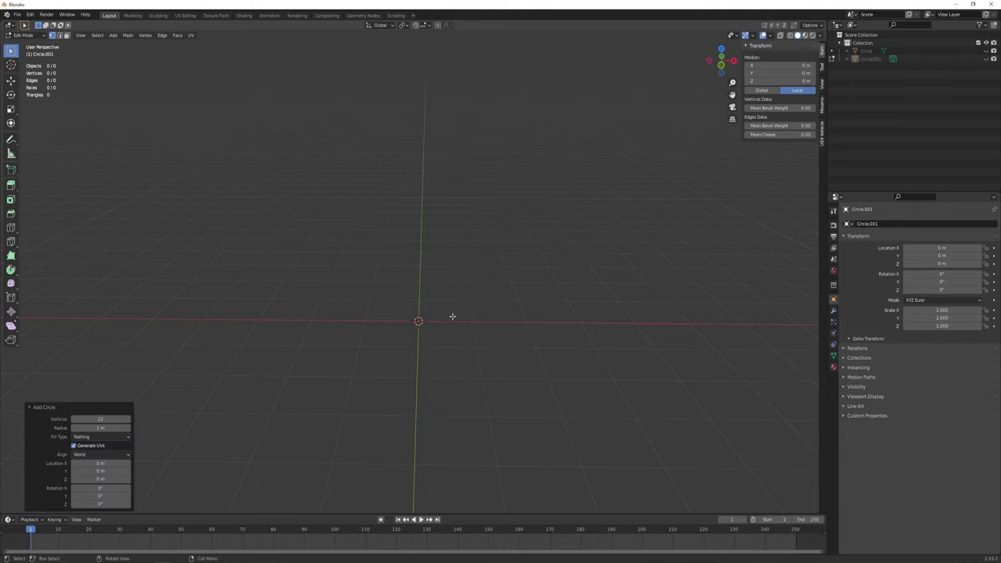
key("Tab")
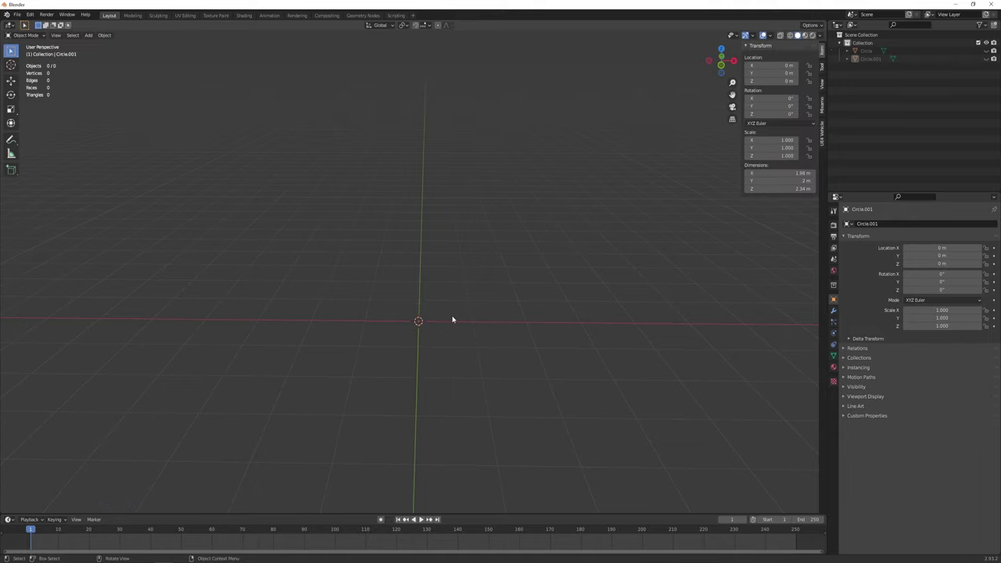
left_click(986, 59)
Inspect Circle.001 in X-ray Edit Mode, pick a bottom vertex, and hide the mesh.
key("Tab")
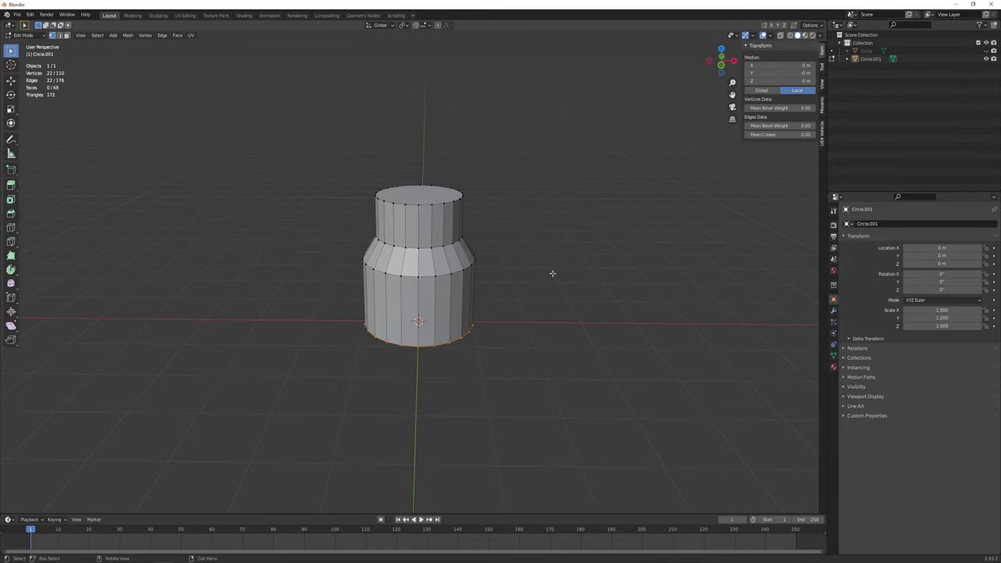
scroll(552, 273, "up", 3)
key("alt+z")
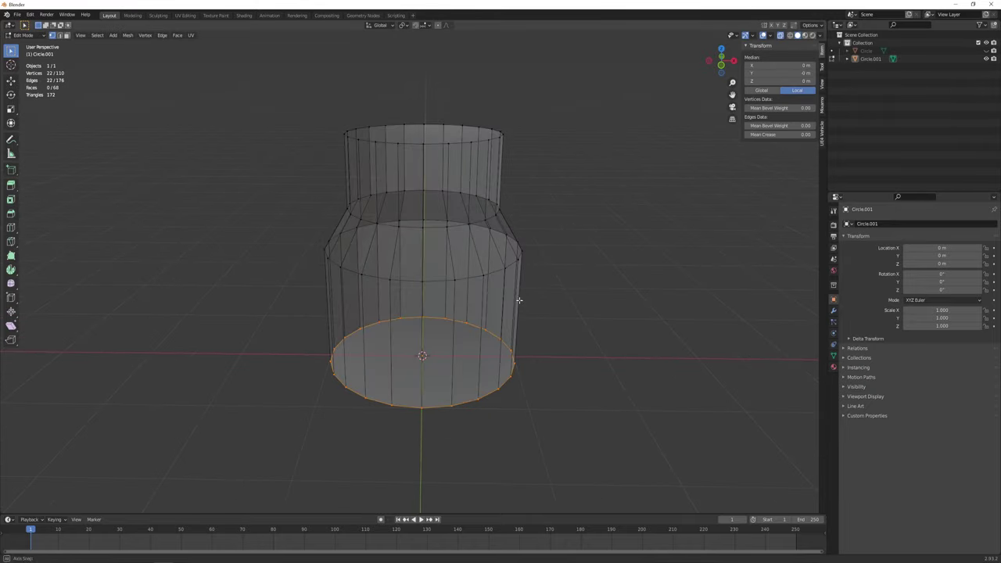
left_click(449, 318)
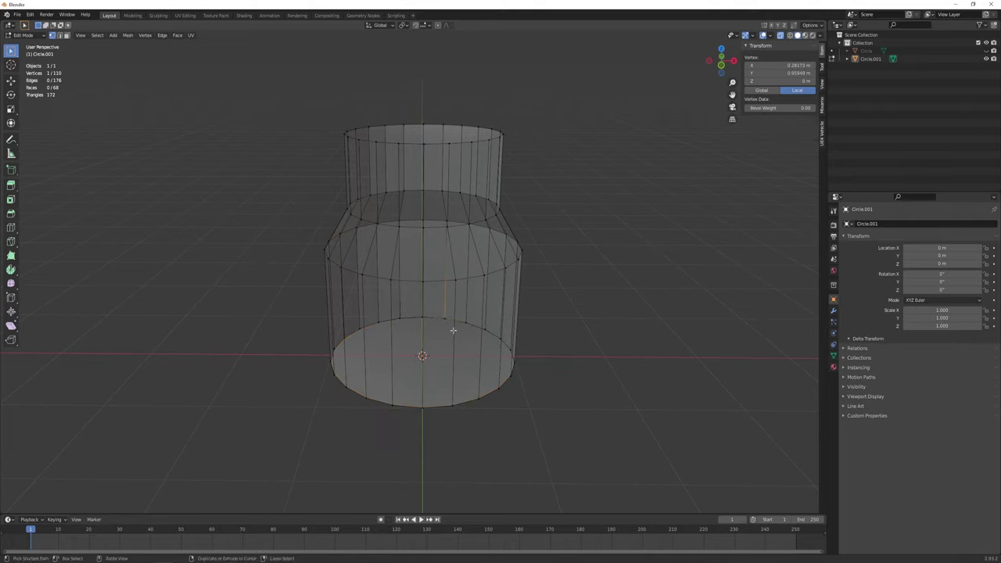
key("Tab")
key("shift+h")
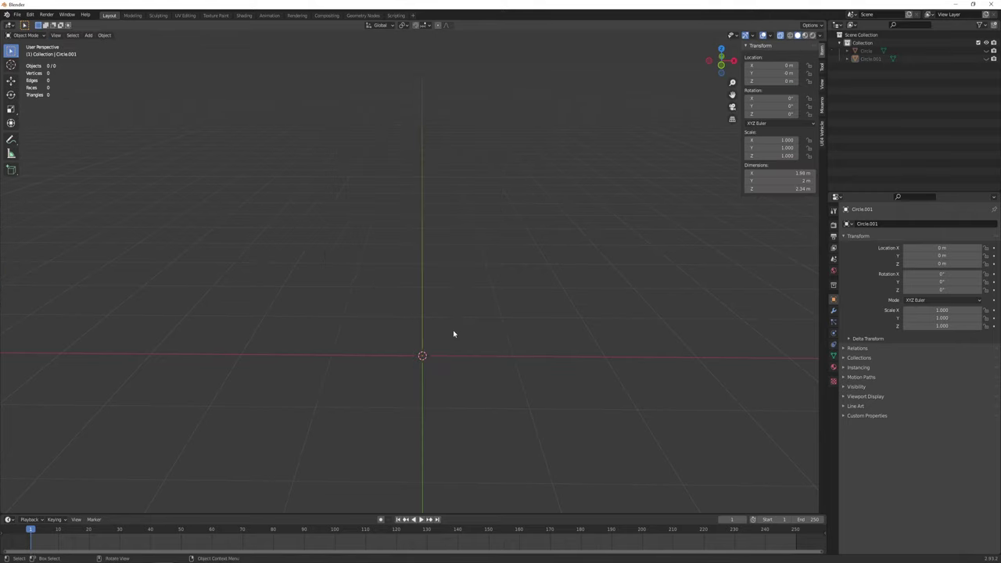
Undo the stray circle, return to Object Mode, and hide Circle.001.
key("ctrl+z")
key("ctrl+z")
key("ctrl+z")
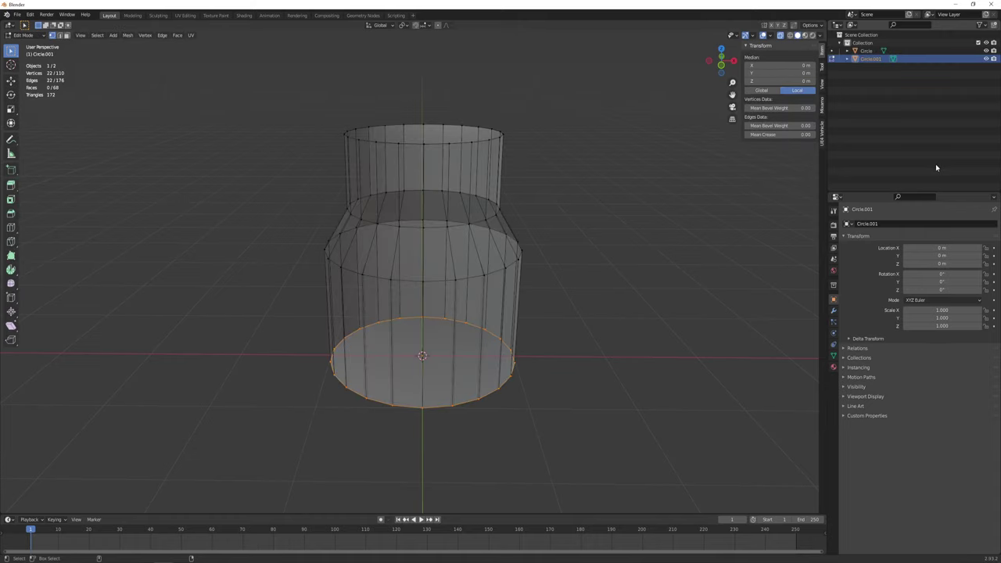
key("ctrl+z")
key("Tab")
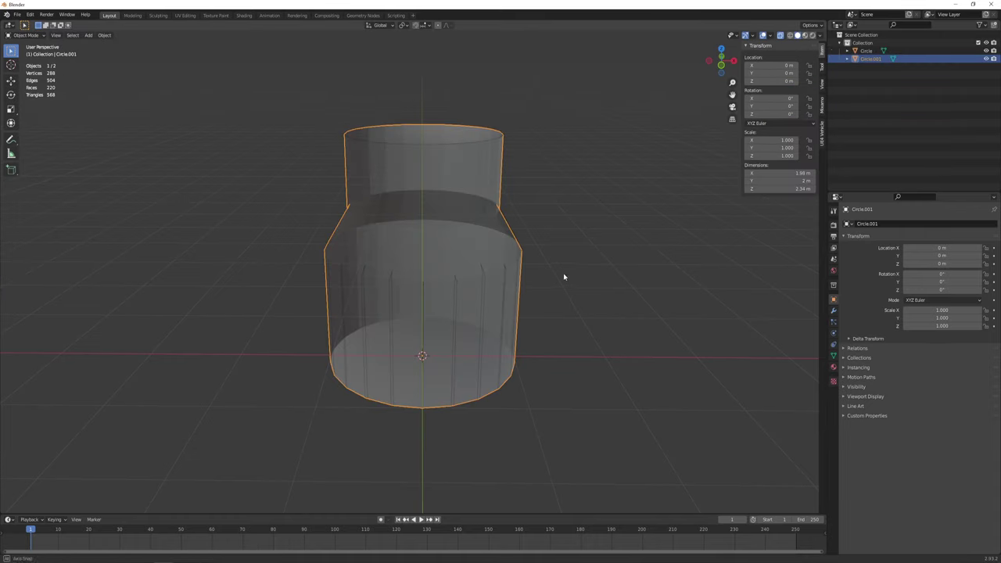
left_click(985, 58)
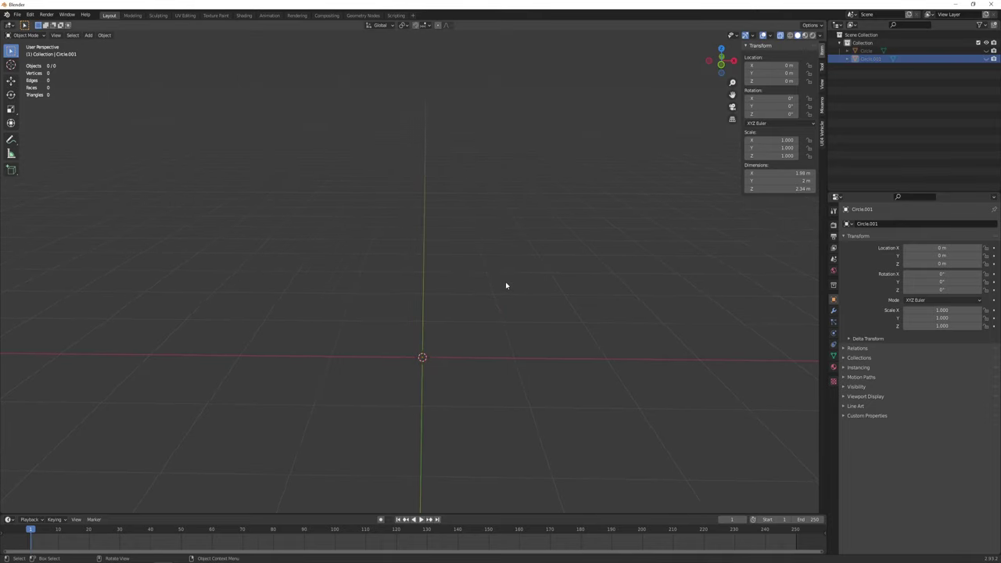
Add a circle mesh at the origin, then delete it again.
key("shift+a")
mouse_move(486, 284)
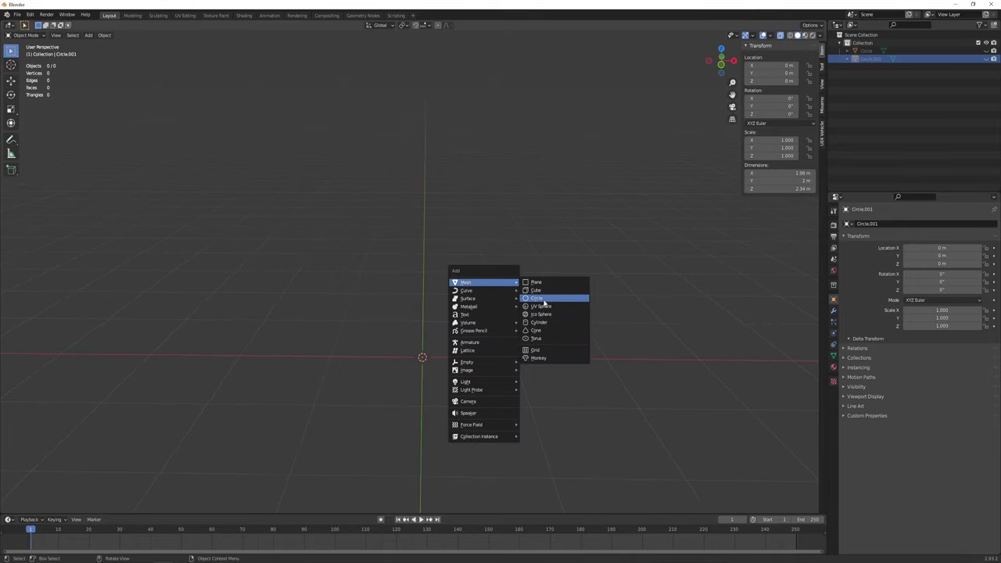
left_click(545, 301)
key("alt+a")
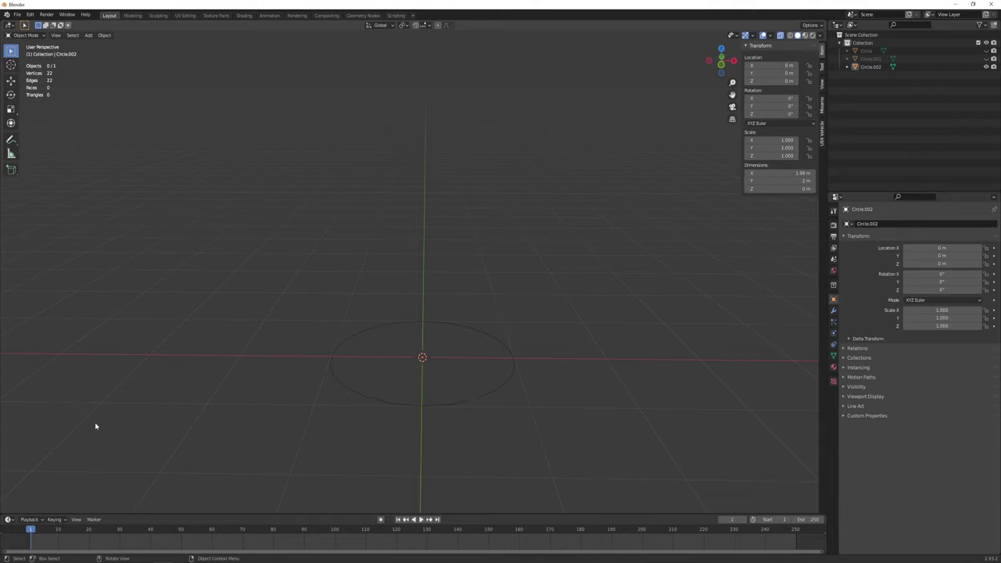
key("a")
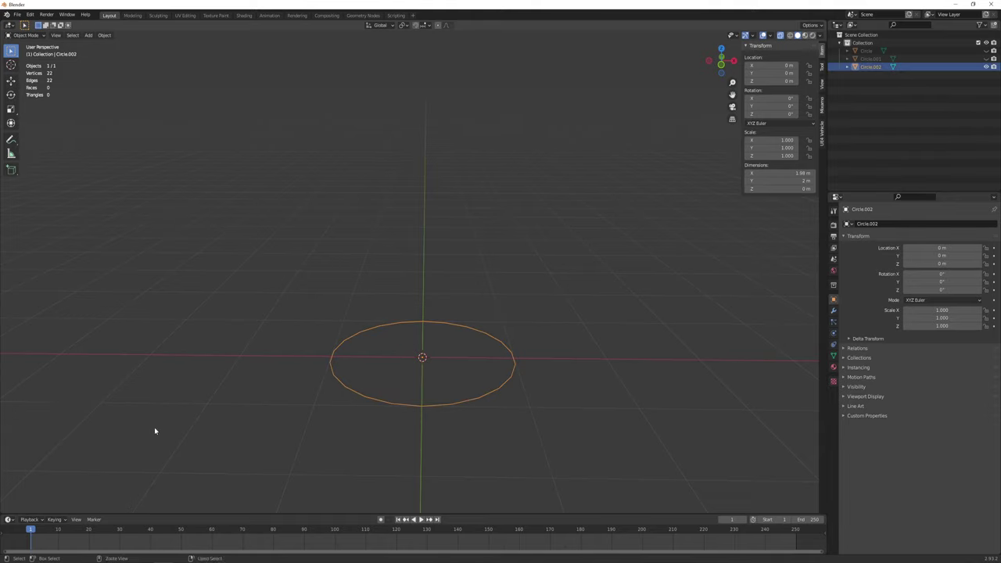
key("Delete")
Add a new circle with 6 vertices at the origin, forming the hexagonal Circle.002.
key("shift+a")
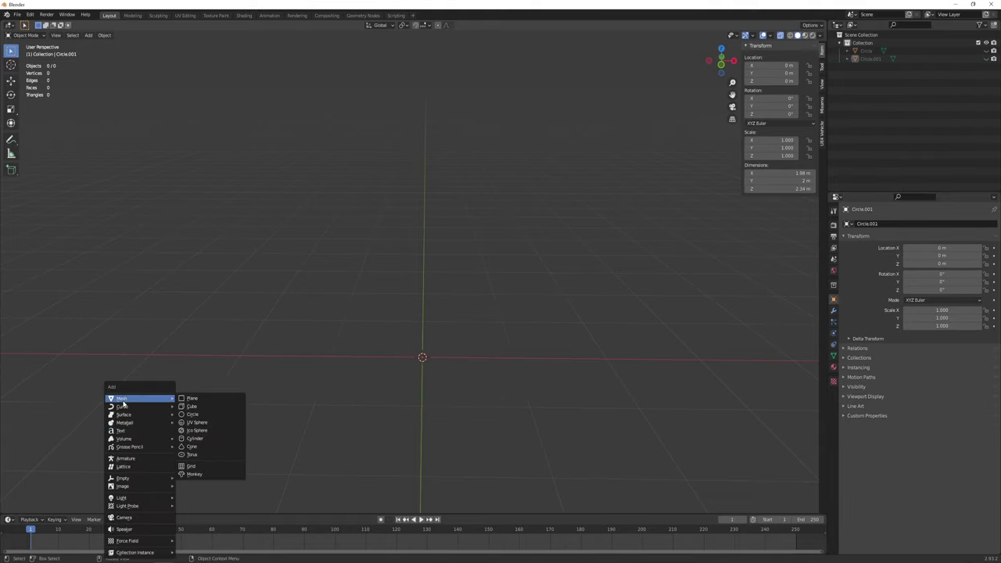
mouse_move(139, 399)
left_click(183, 413)
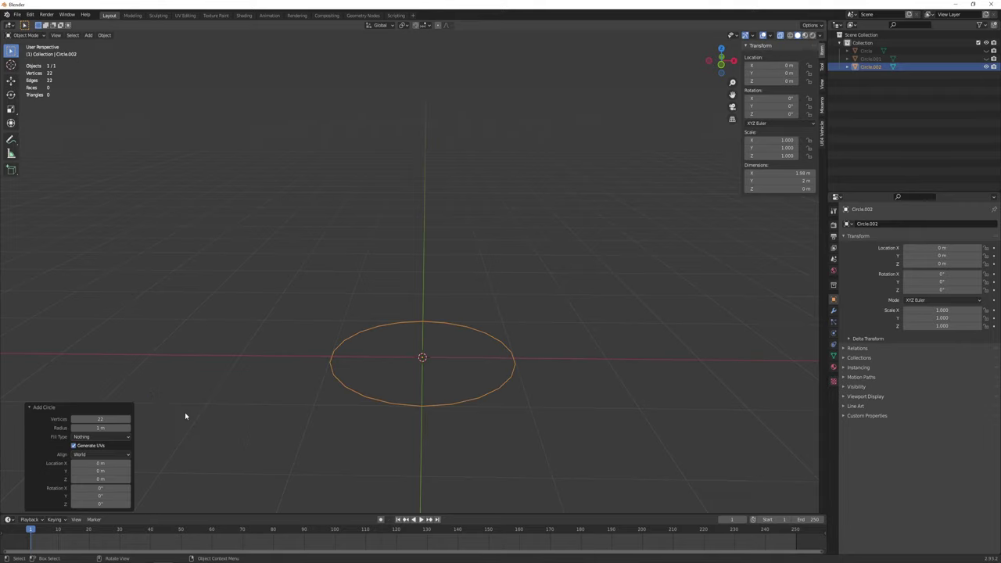
left_click(111, 419)
type("6")
key("Return")
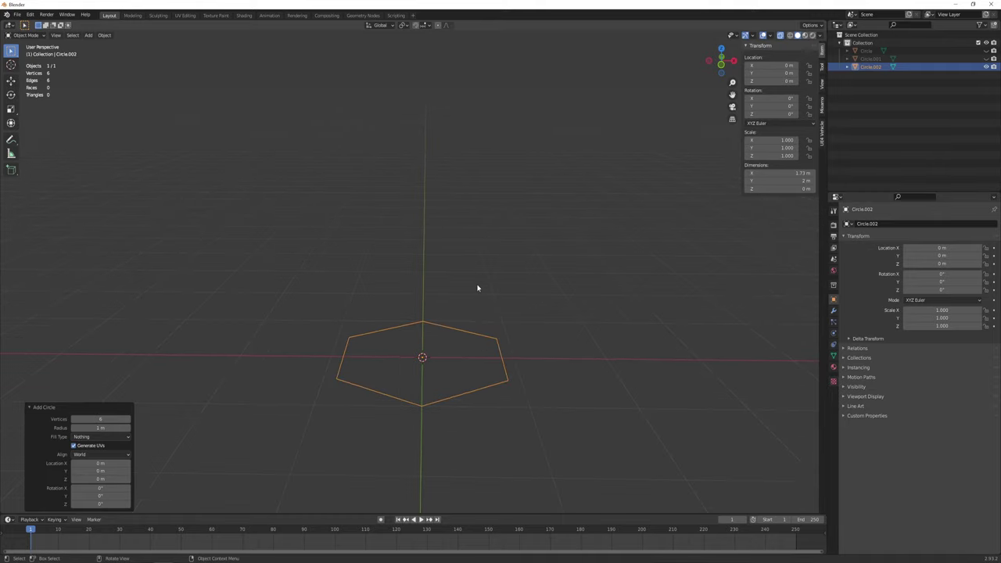
middle_click_drag(477, 288, 471, 285)
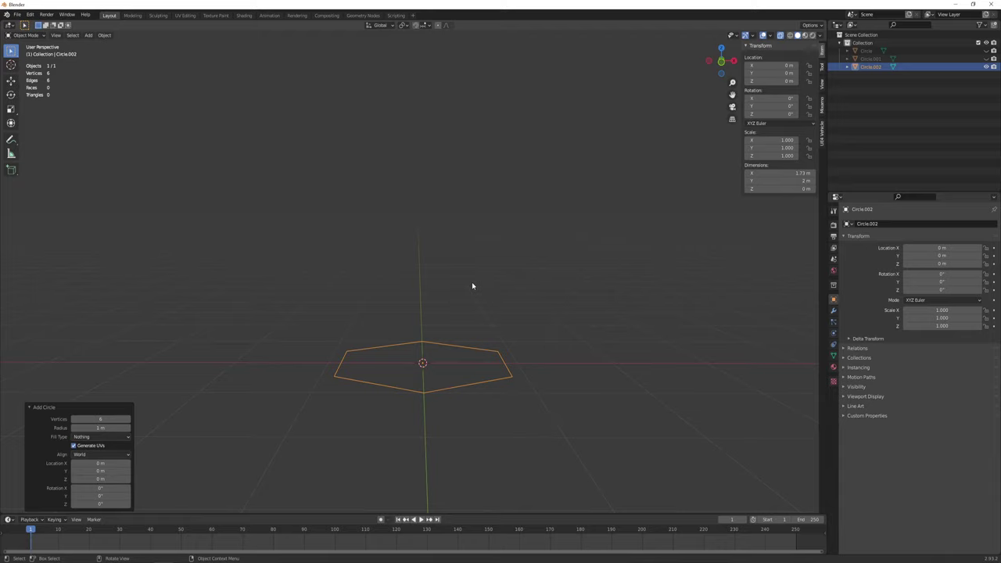
middle_click_drag(471, 285, 473, 294)
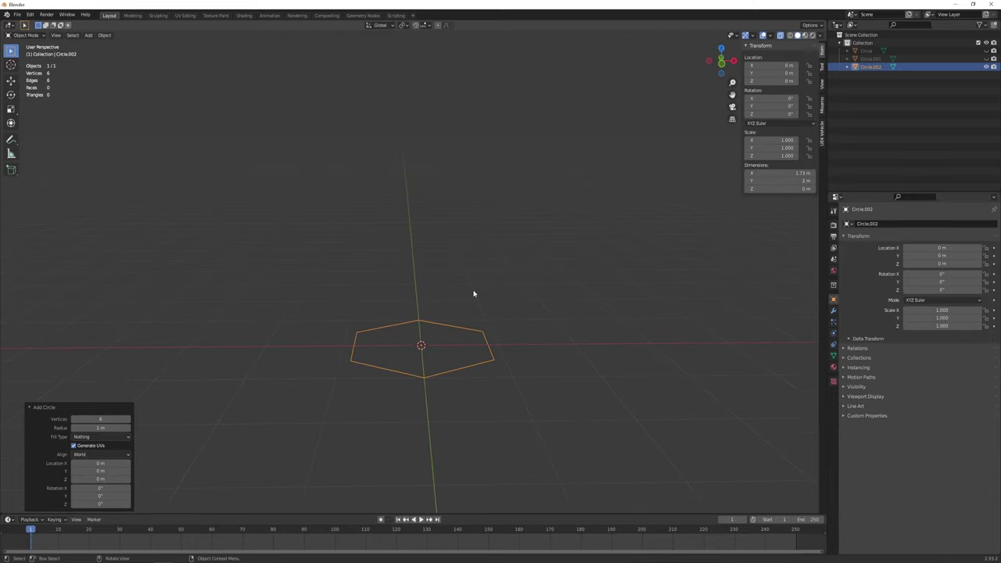
key("Tab")
key("Tab")
middle_click_drag(465, 300, 463, 308)
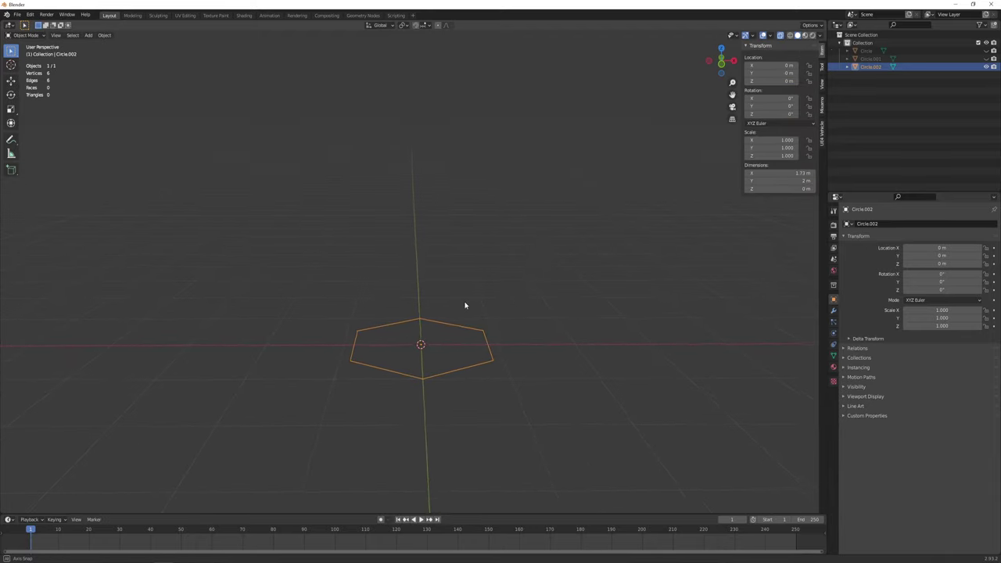
key("Tab")
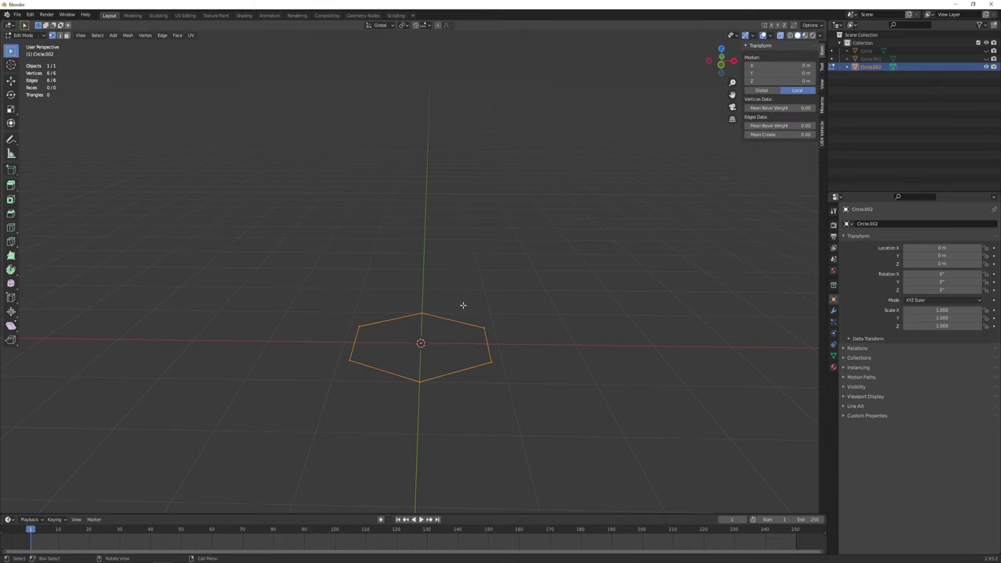
Extrude the hexagon straight up into walls and show reference Circle.001 in front orthographic view.
key("e")
key("z")
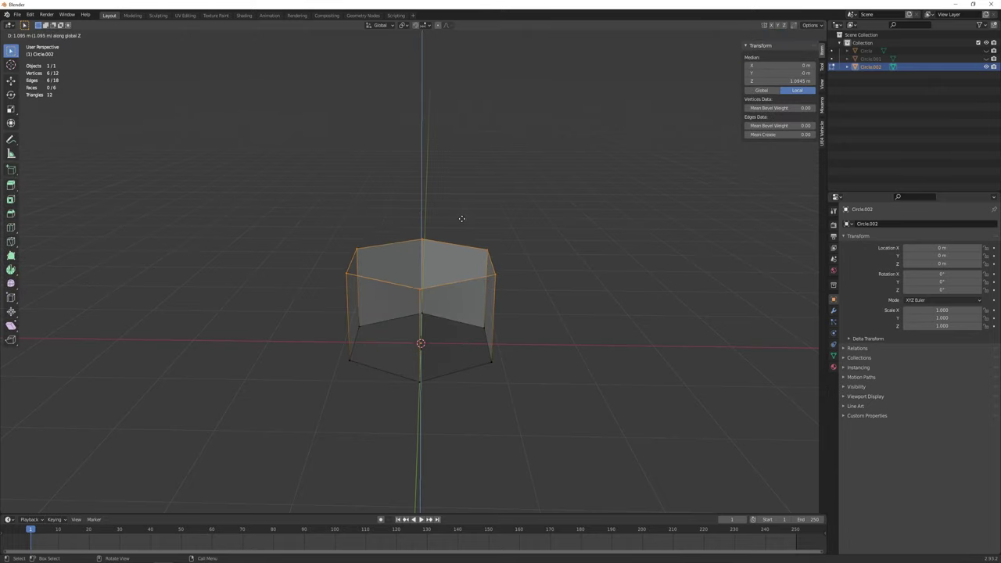
left_click(480, 214)
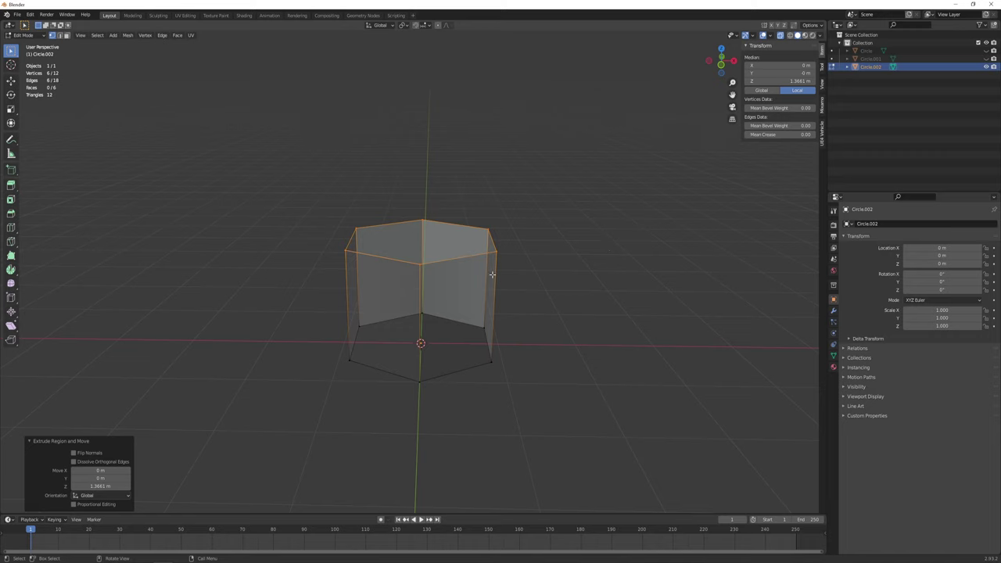
middle_click_drag(481, 309, 482, 294)
key("KP_1")
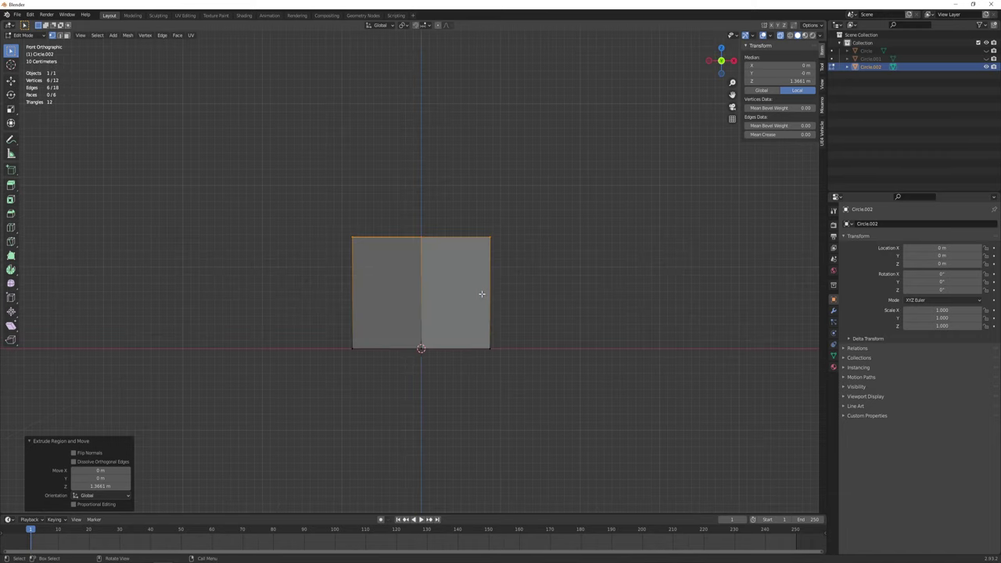
left_click(986, 59)
scroll(436, 253, "up", 2)
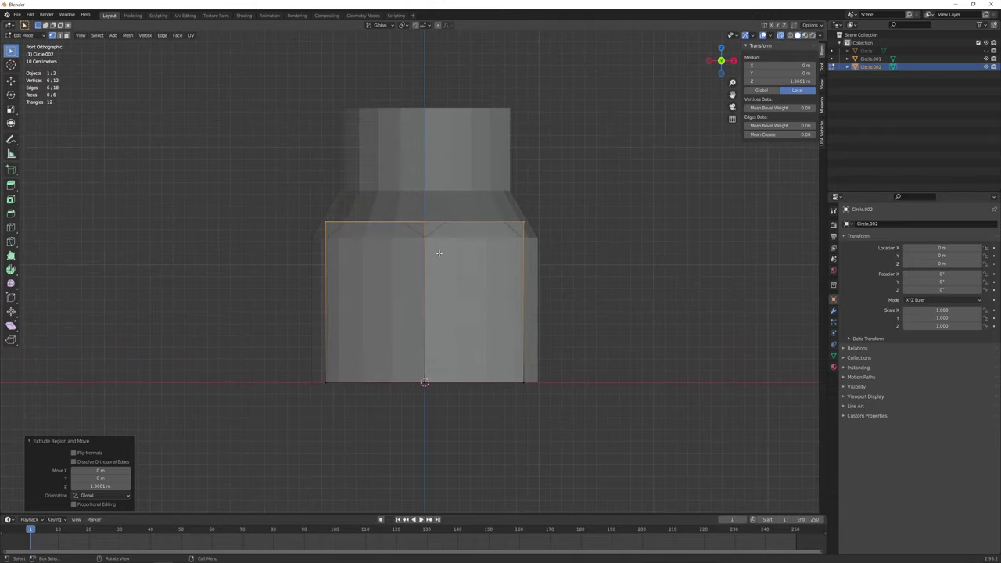
Lower the top ring to the reference's shoulder and extrude it, scaled to 0.832.
key("g")
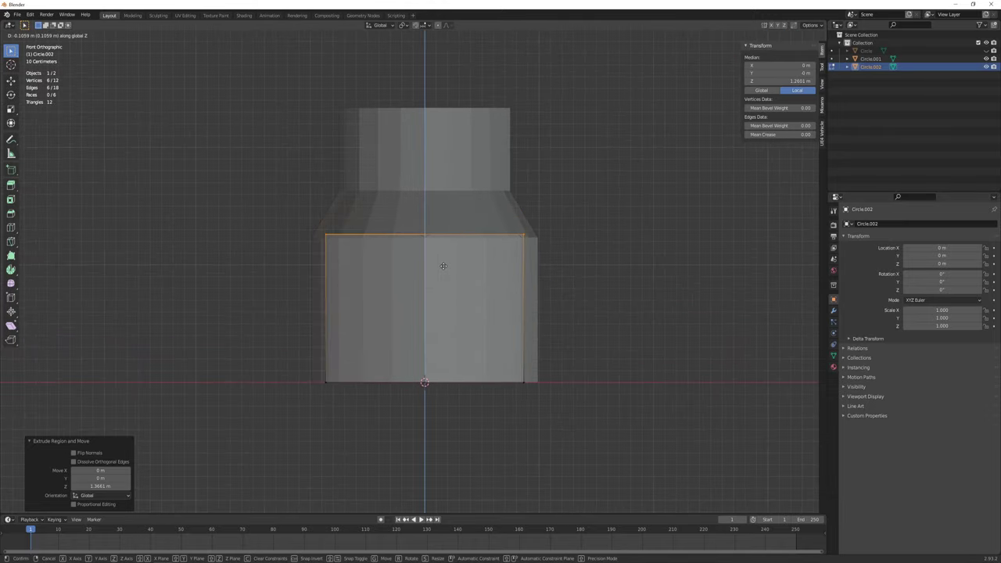
left_click(443, 269)
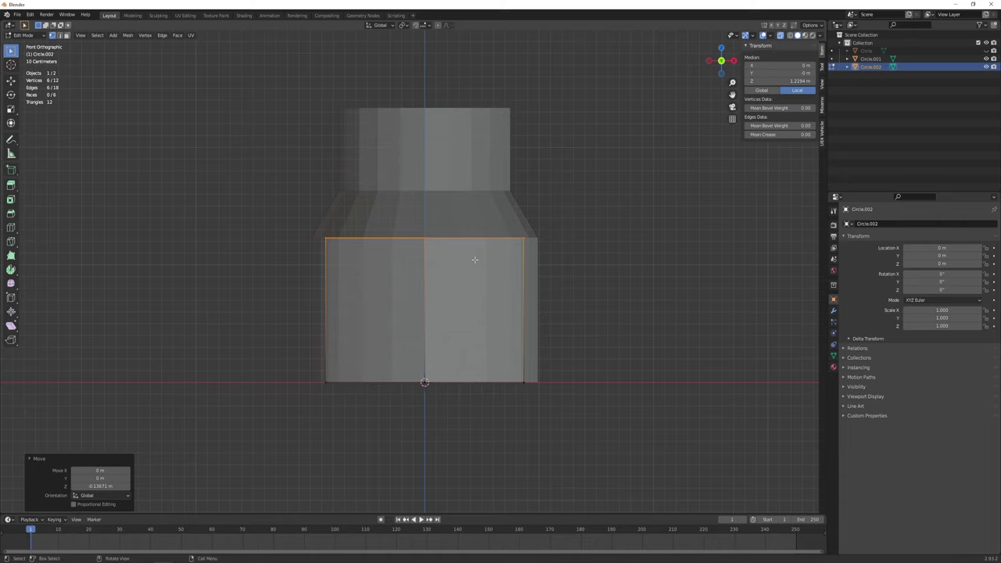
key("e")
key("Escape")
key("s")
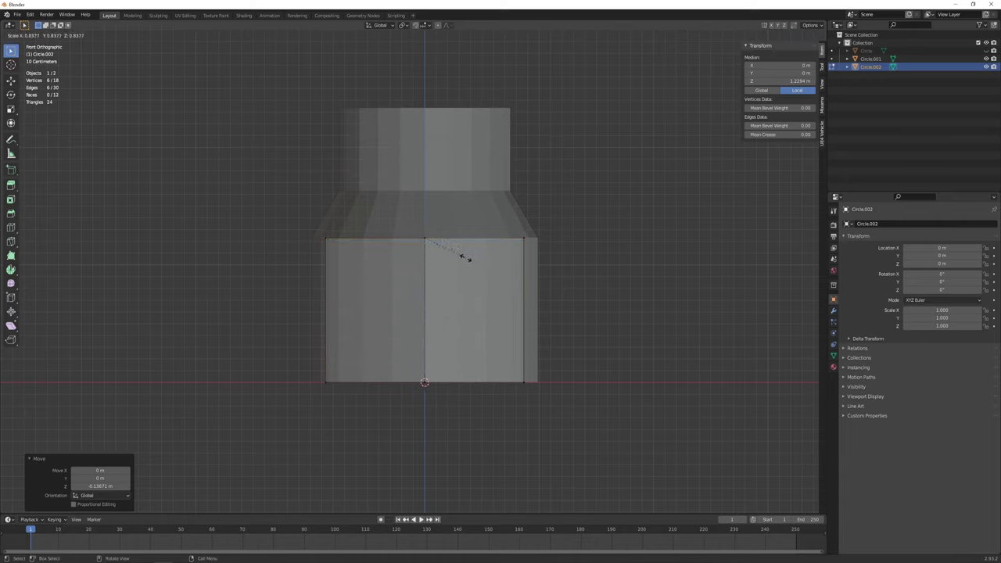
left_click(465, 257)
Raise the ring up the shoulder, scale it to 0.898, and extrude the neck to the reference's top.
key("g")
key("z")
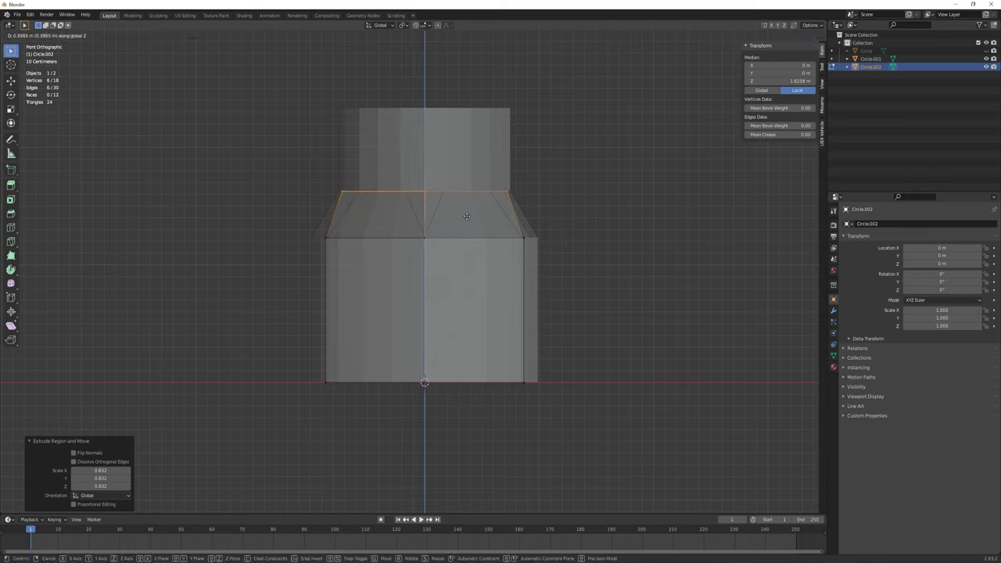
left_click(507, 248)
key("s")
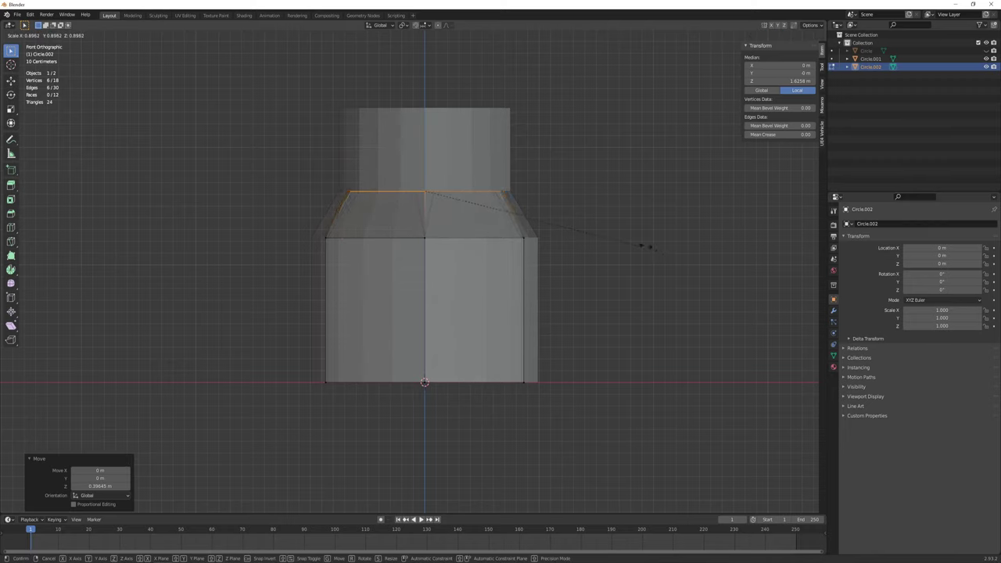
left_click(648, 245)
key("e")
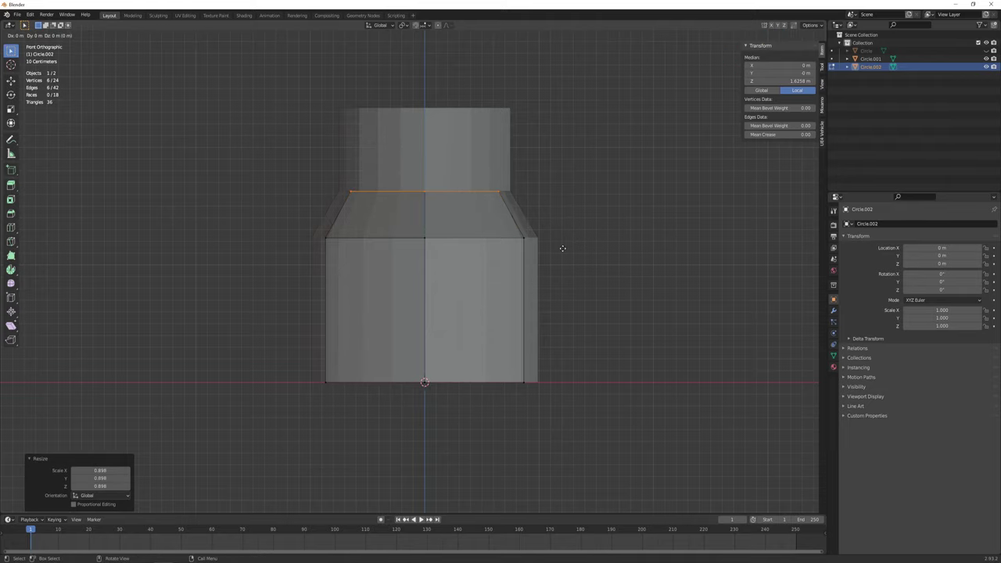
left_click(562, 165)
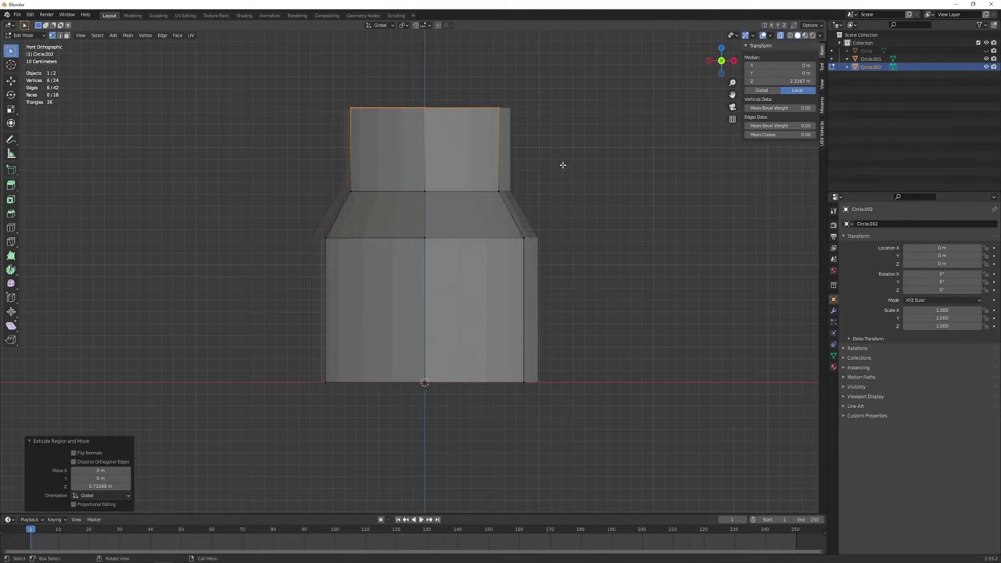
Cap the bottle's top opening with a face and hide reference Circle.001.
key("f")
key("alt+z")
middle_click_drag(561, 165, 556, 203)
scroll(556, 204, "down", 2)
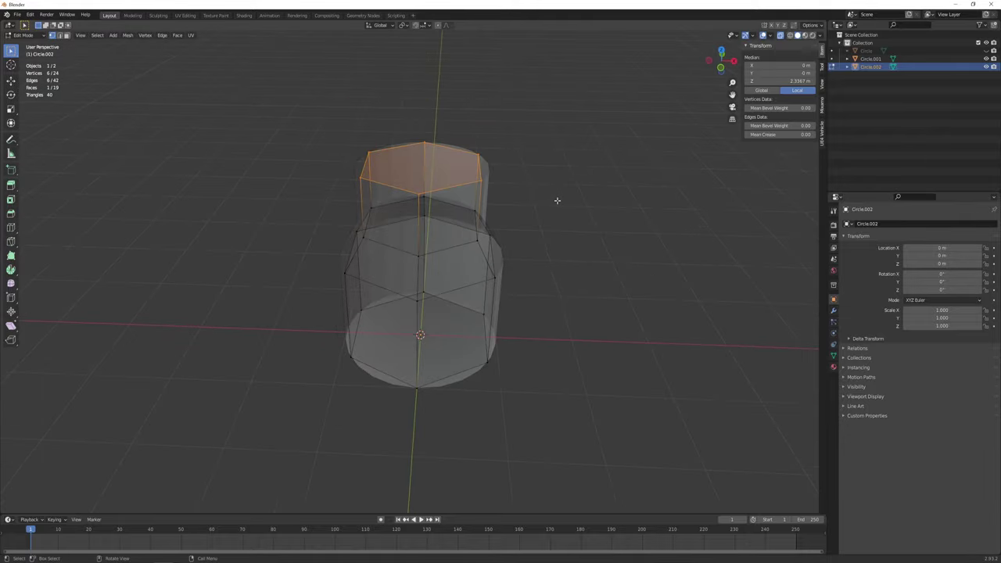
key("alt+z")
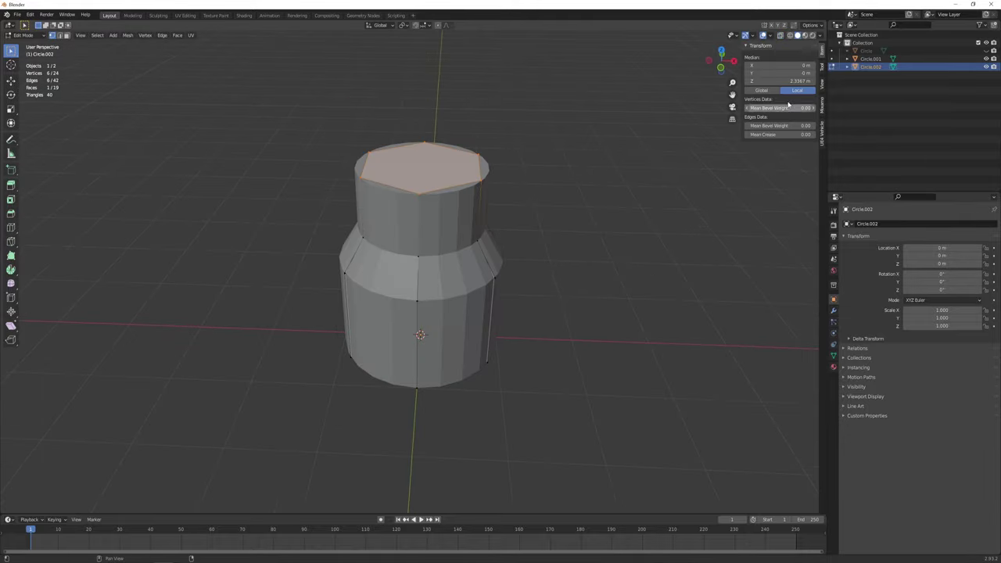
left_click(985, 59)
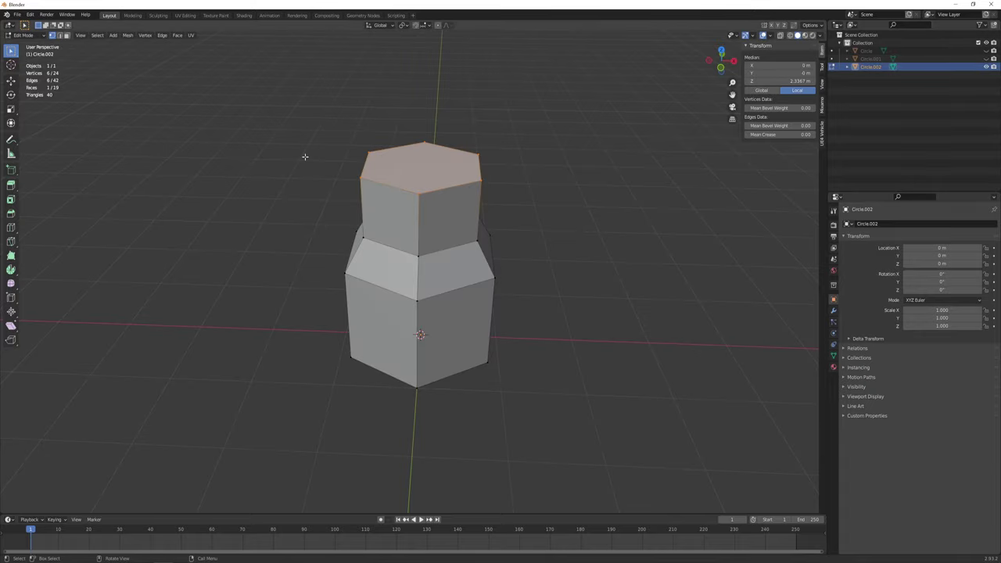
Select the bottom edge loop, fill it with a face, and deselect everything.
mouse_move(533, 274)
middle_mouse_down()
mouse_move(567, 263)
mouse_move(534, 270)
mouse_move(509, 226)
mouse_move(523, 219)
middle_mouse_up()
left_click_drag(286, 320, 512, 377)
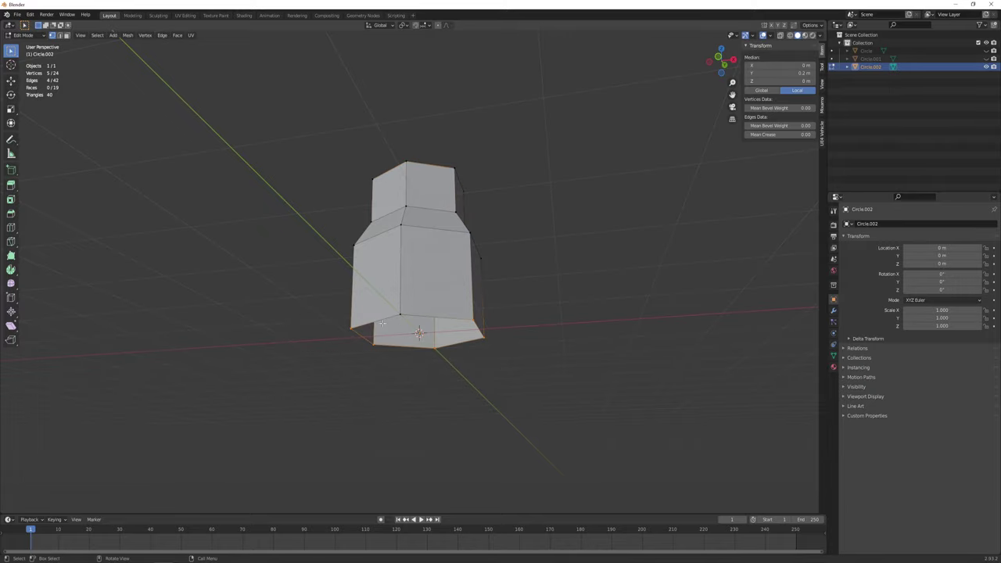
left_click(351, 327, "shift")
key("f")
mouse_move(423, 333)
middle_mouse_down()
mouse_move(458, 349)
mouse_move(480, 324)
mouse_move(494, 333)
mouse_move(496, 308)
middle_mouse_up()
key("alt+a")
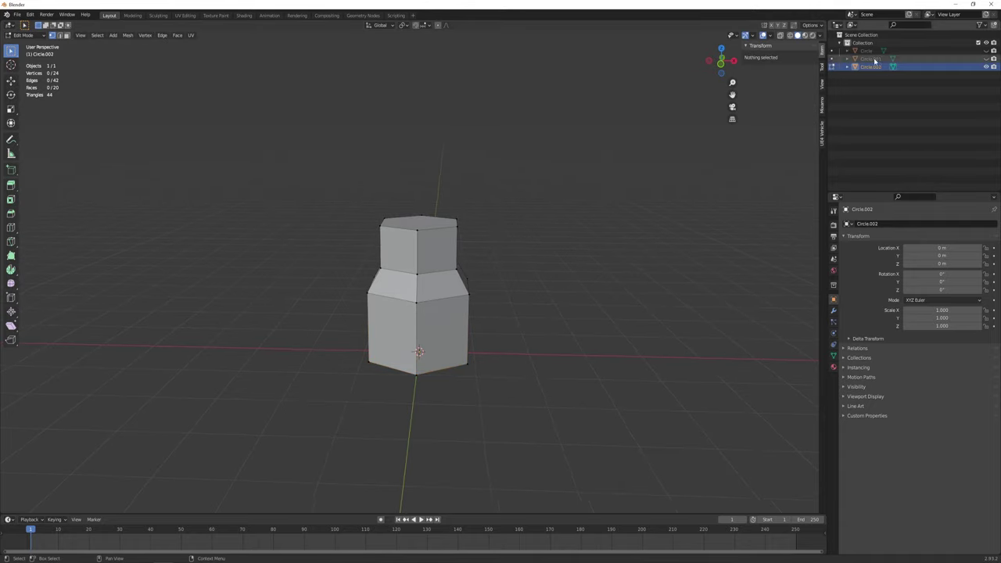
Switch Circle.002 to Object Mode, hide it in the Outliner, and bring up the Shift+A add list.
left_click(867, 50)
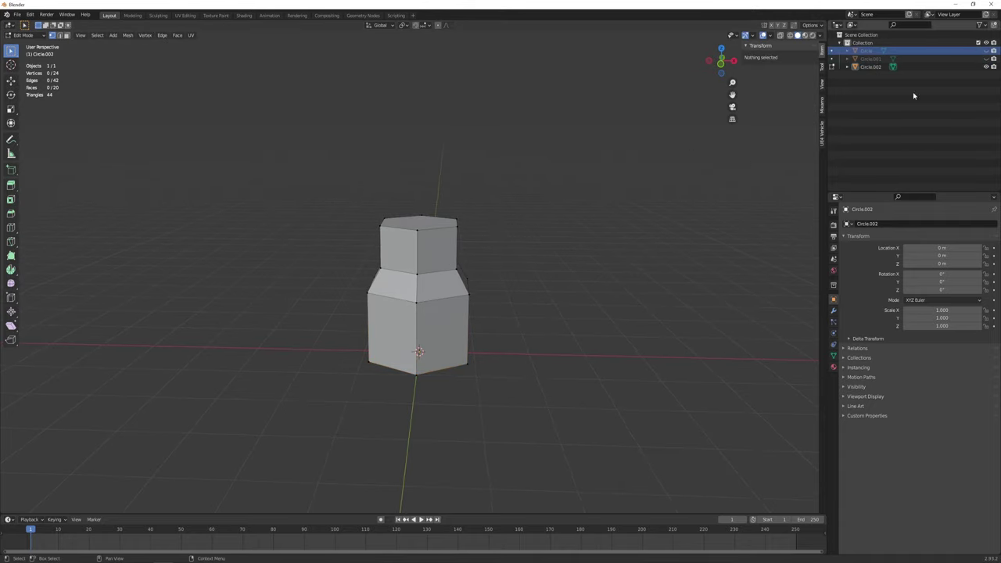
left_click(871, 67)
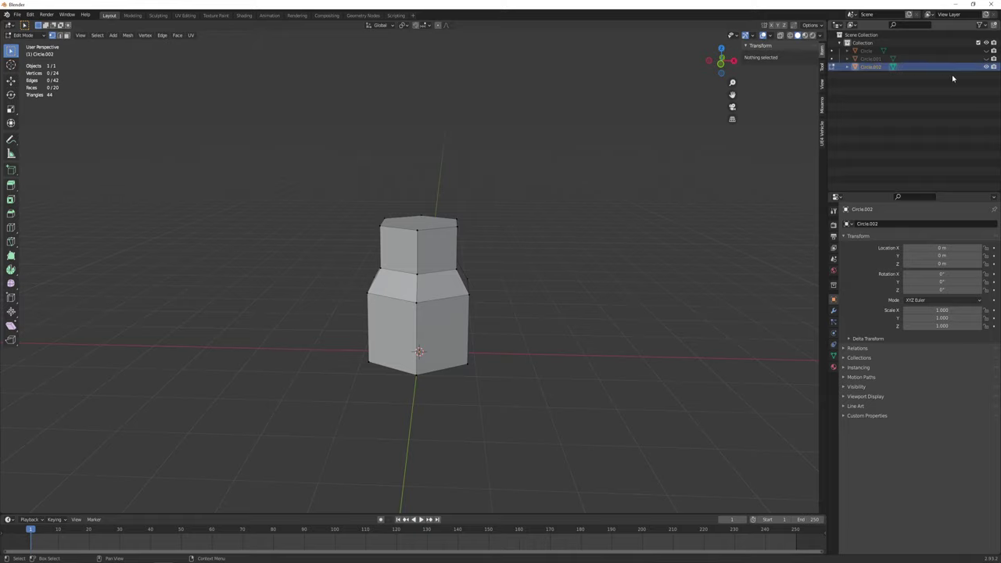
left_click(984, 67)
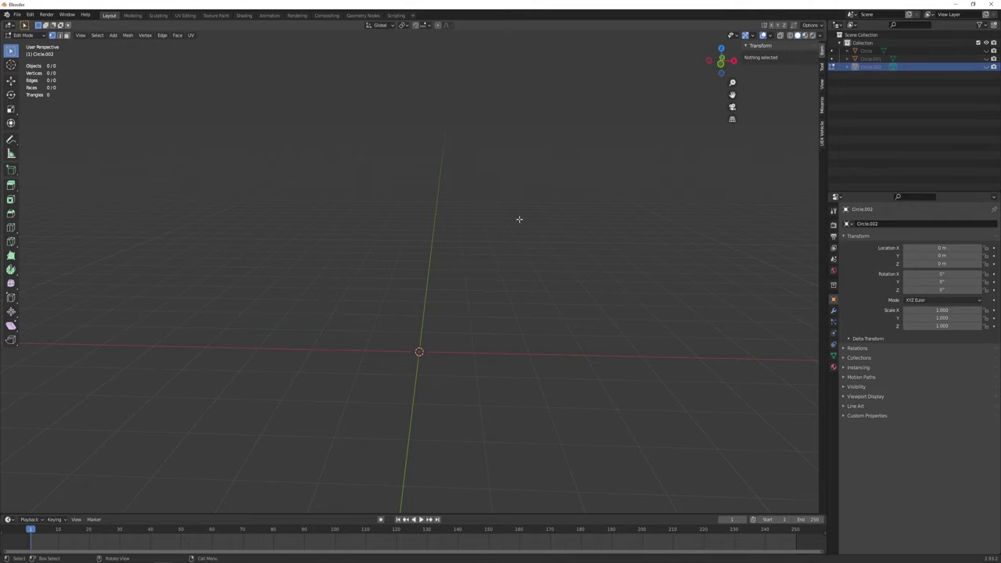
left_click(985, 68)
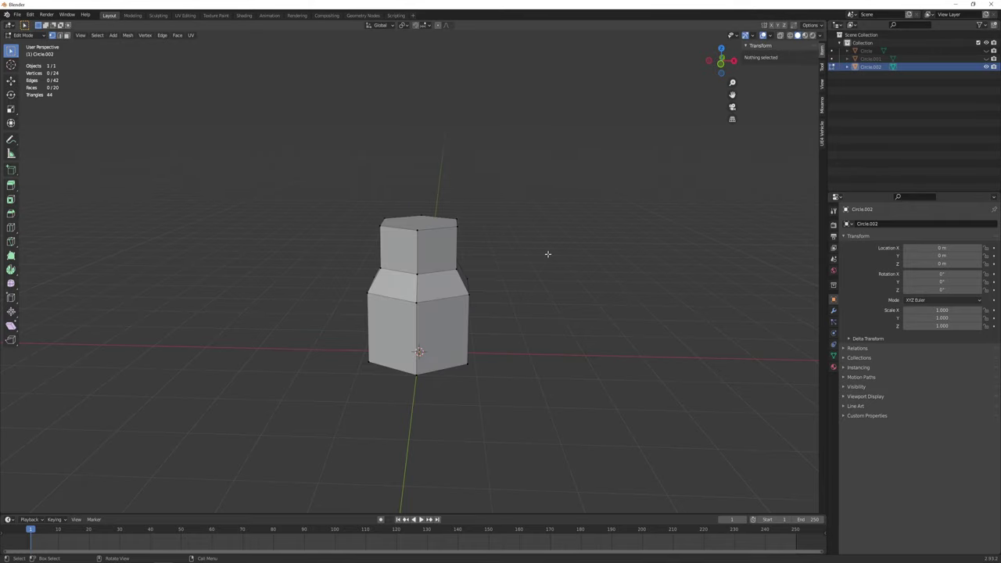
key("Tab")
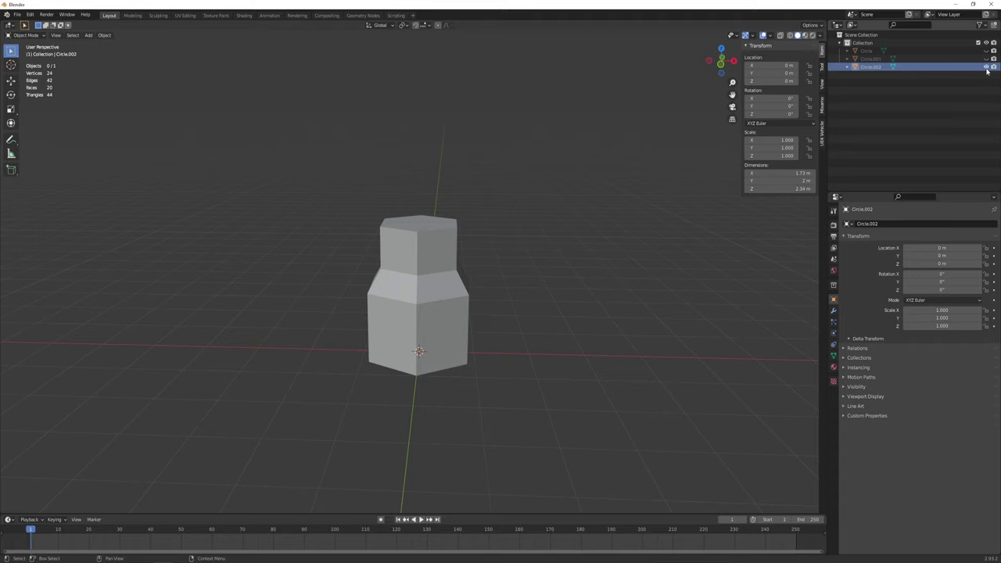
left_click(985, 67)
middle_click_drag(544, 287, 540, 290)
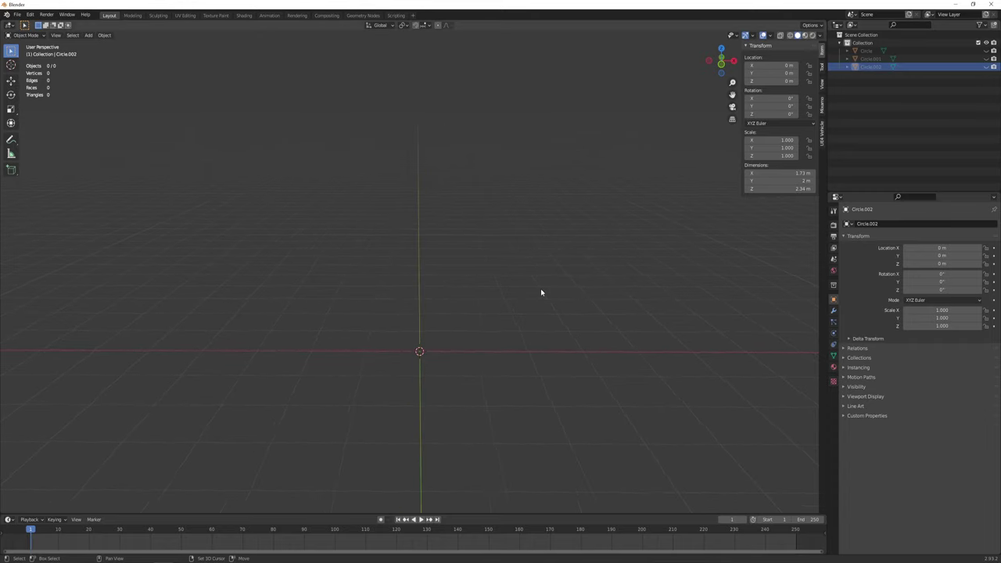
key("shift+a")
Add a plane rotated 90° on X, raise it onto the ground, and unhide Circle.002.
mouse_move(540, 290)
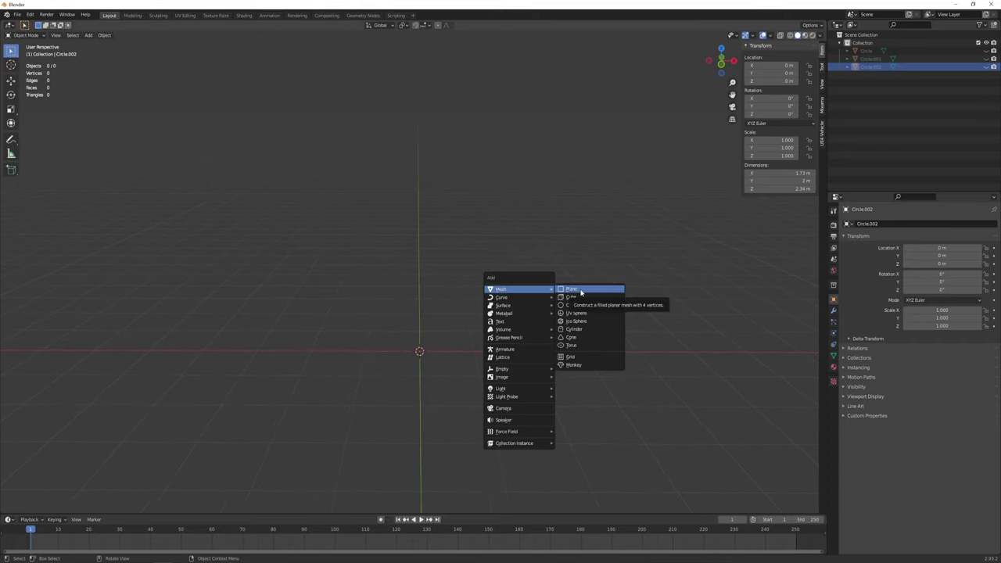
left_click(580, 291)
type("r")
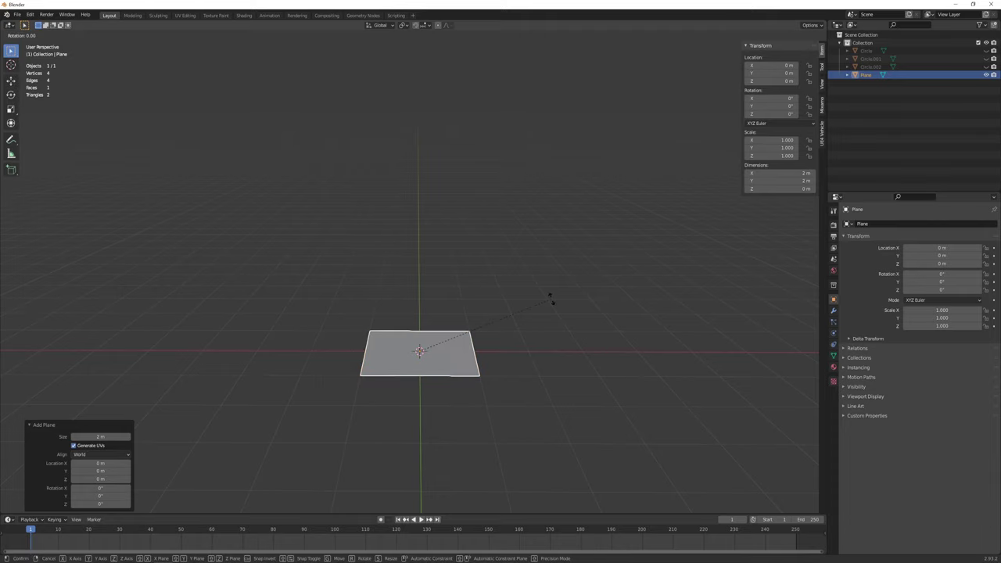
type("x90")
key("Return")
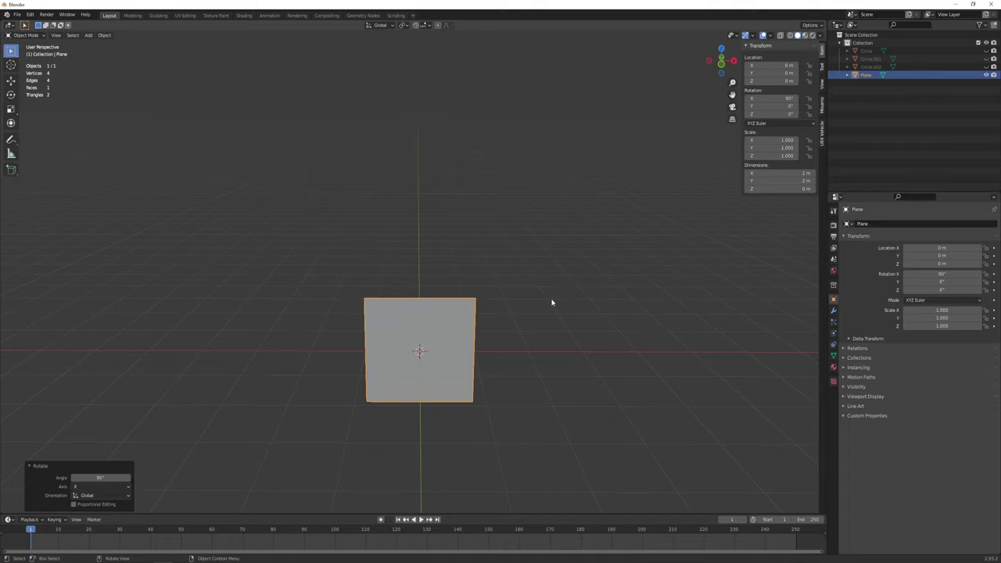
middle_click_drag(504, 336, 506, 319)
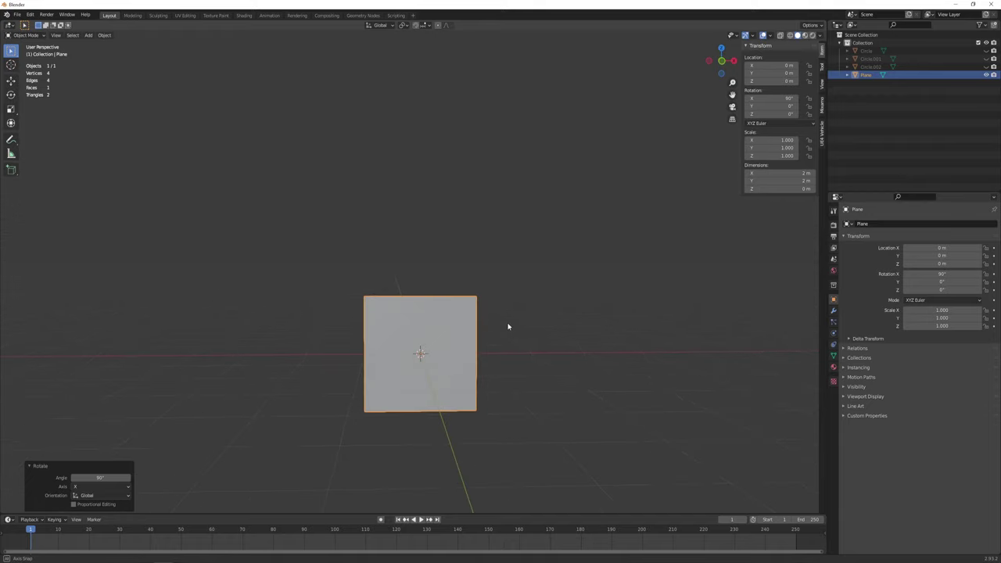
key("g")
key("z")
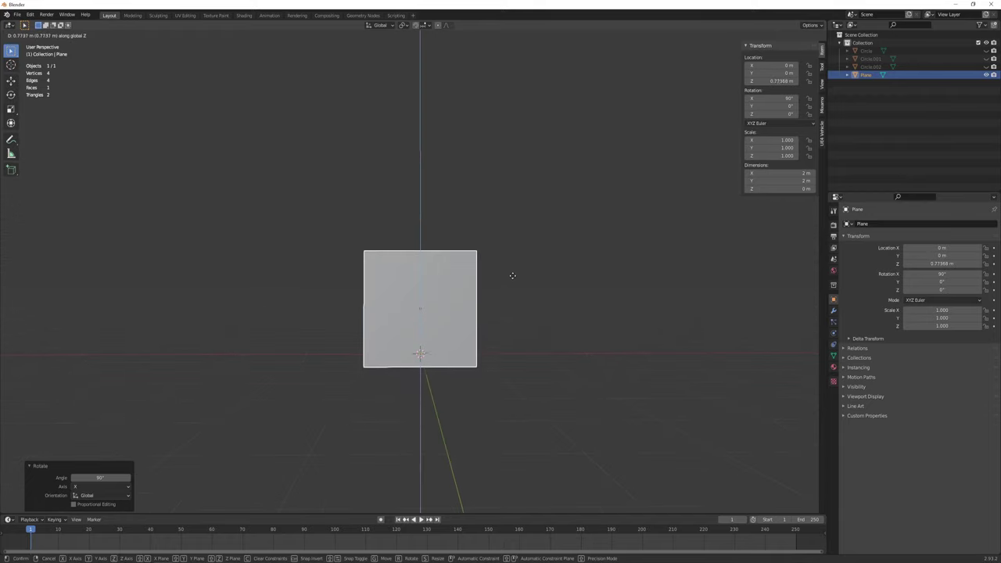
left_click(517, 261)
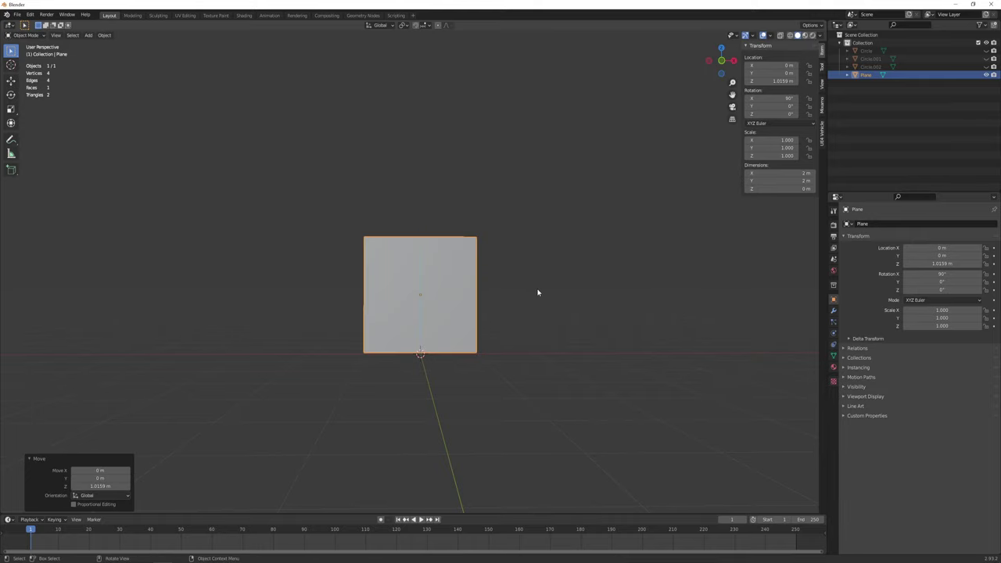
left_click(985, 66)
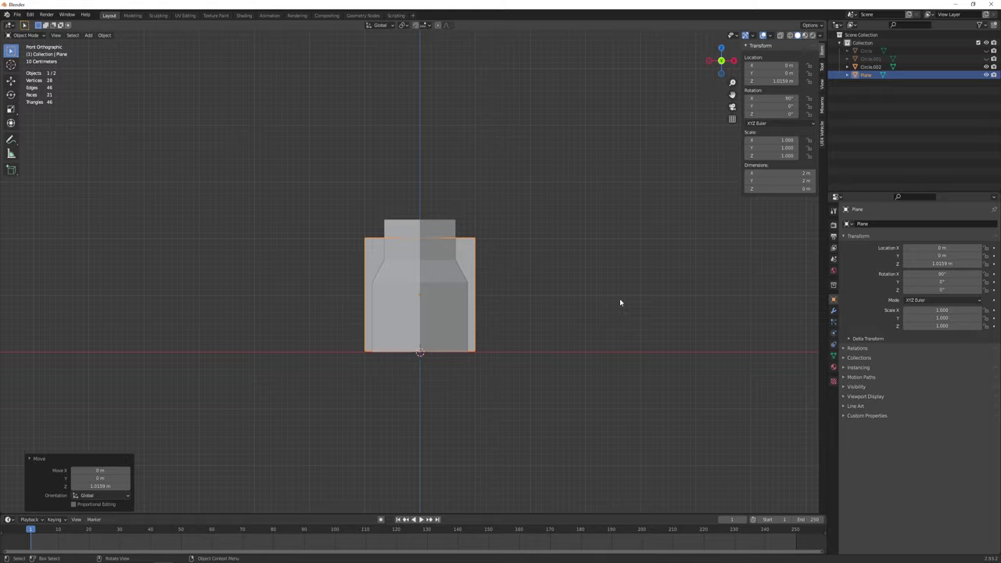
scroll(560, 275, "up", 4)
scroll(560, 275, "down", 1)
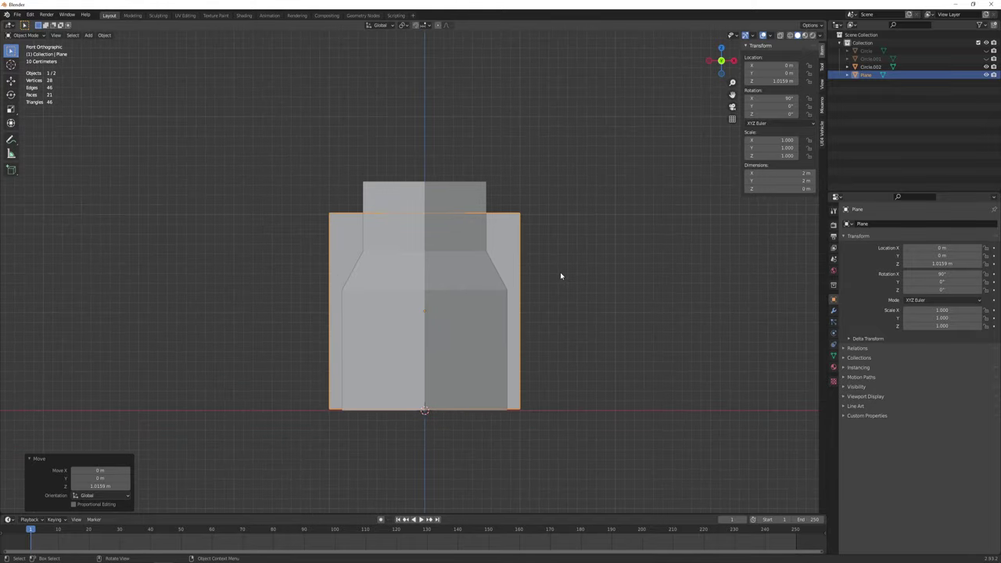
left_click(516, 251)
Scale the plane to 1.15 on Z, reset it on the ground line, and narrow it to 0.871 on X.
key("s")
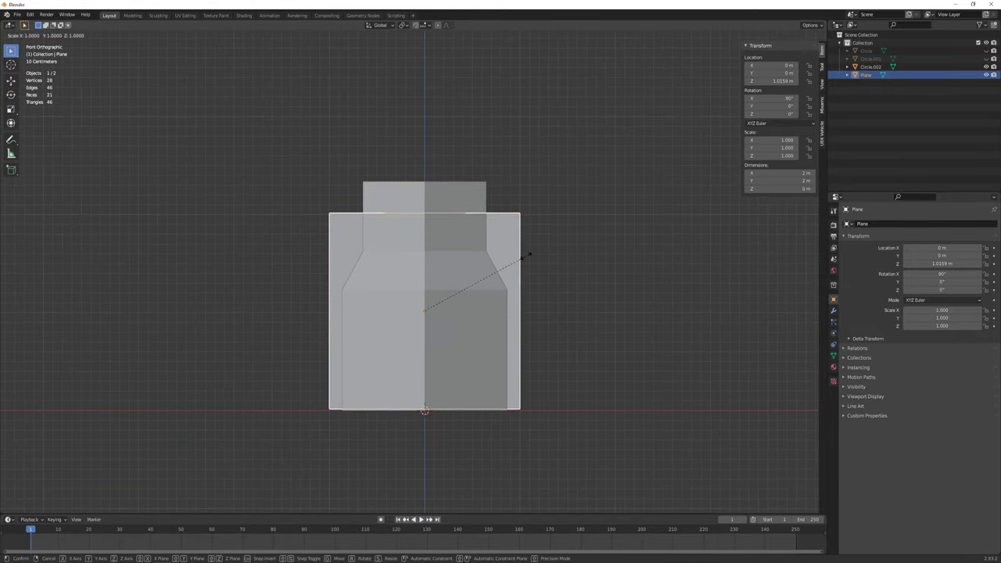
key("z")
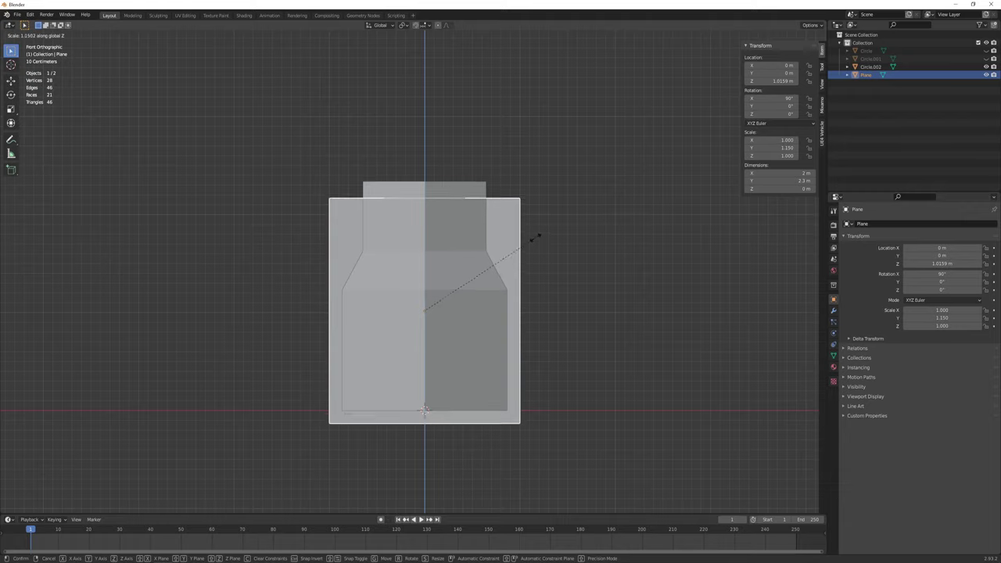
left_click(531, 241)
key("g")
key("z")
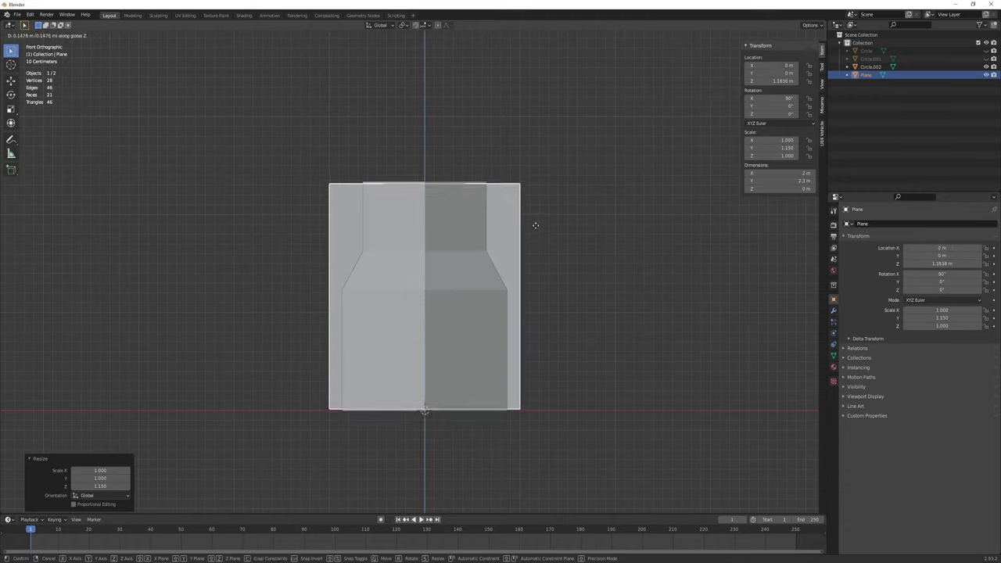
left_click_drag(536, 224, 534, 226)
left_click(534, 227)
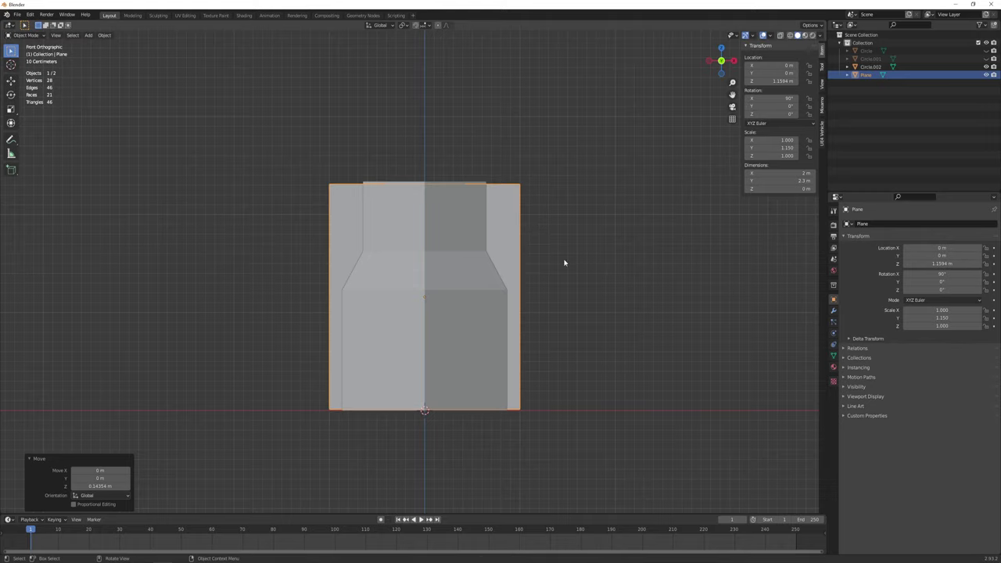
key("s")
key("x")
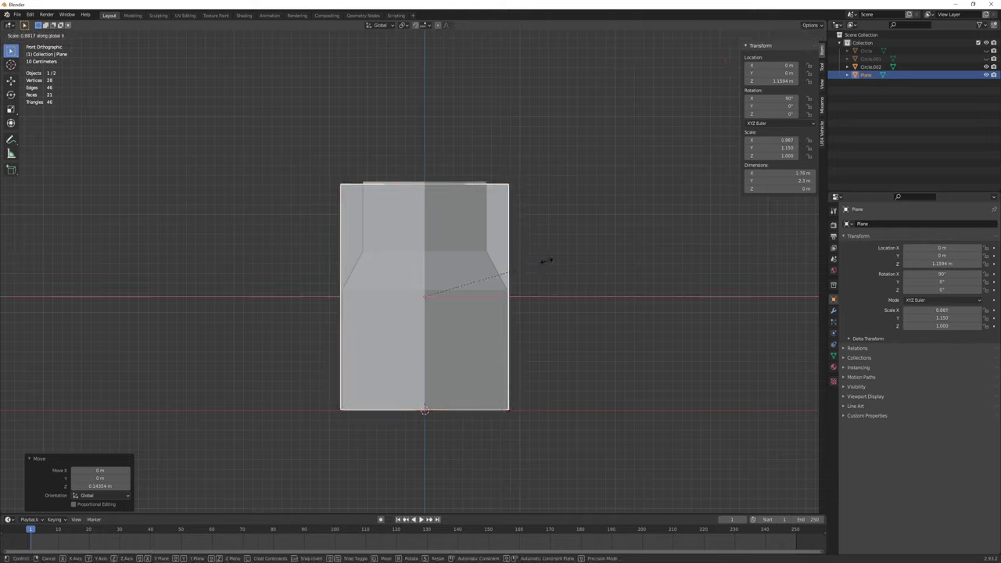
left_click(545, 265)
mouse_move(545, 267)
middle_mouse_down()
mouse_move(550, 310)
mouse_move(516, 266)
middle_mouse_up()
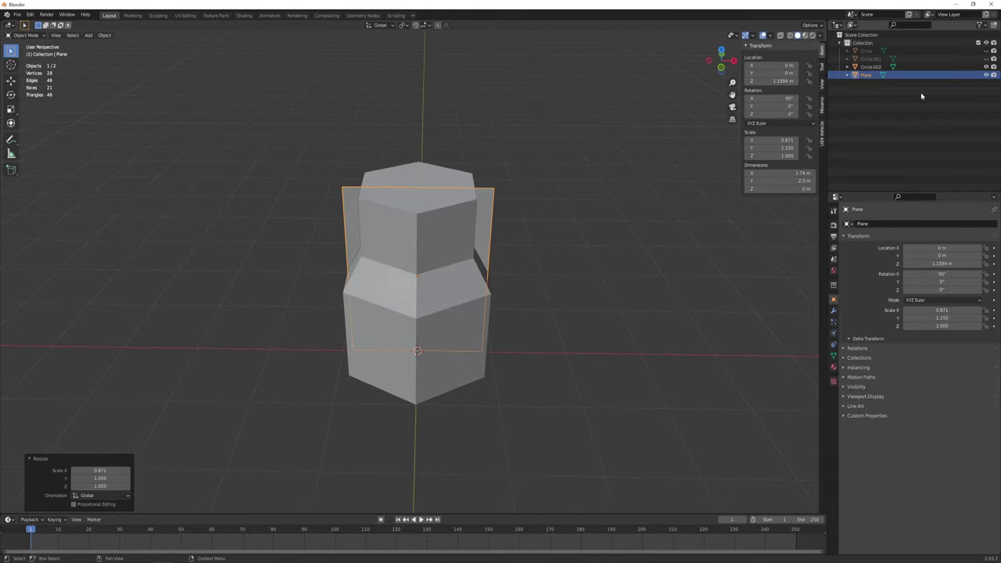
Hide Circle.002, then copy the plane's face rotated 90° about Z into a crossed pair.
left_click(985, 66)
mouse_move(480, 310)
middle_mouse_down()
mouse_move(480, 286)
mouse_move(633, 254)
mouse_move(313, 279)
mouse_move(329, 273)
middle_mouse_up()
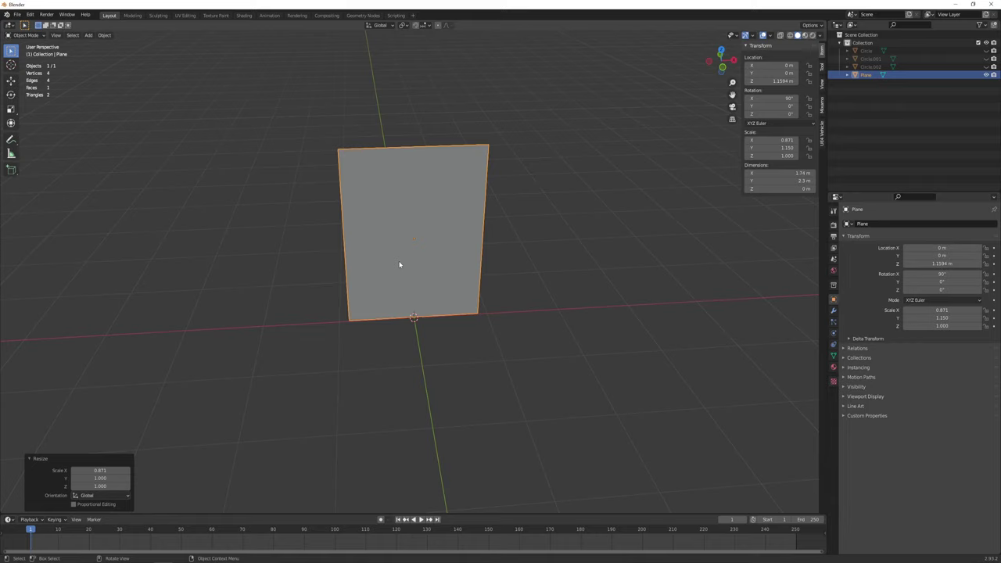
key("Tab")
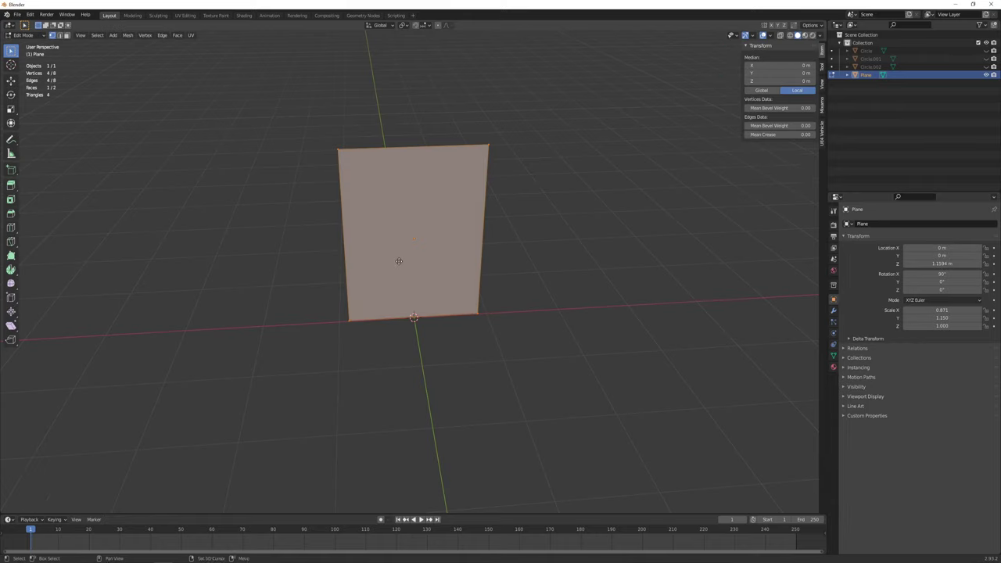
key("e")
type("r")
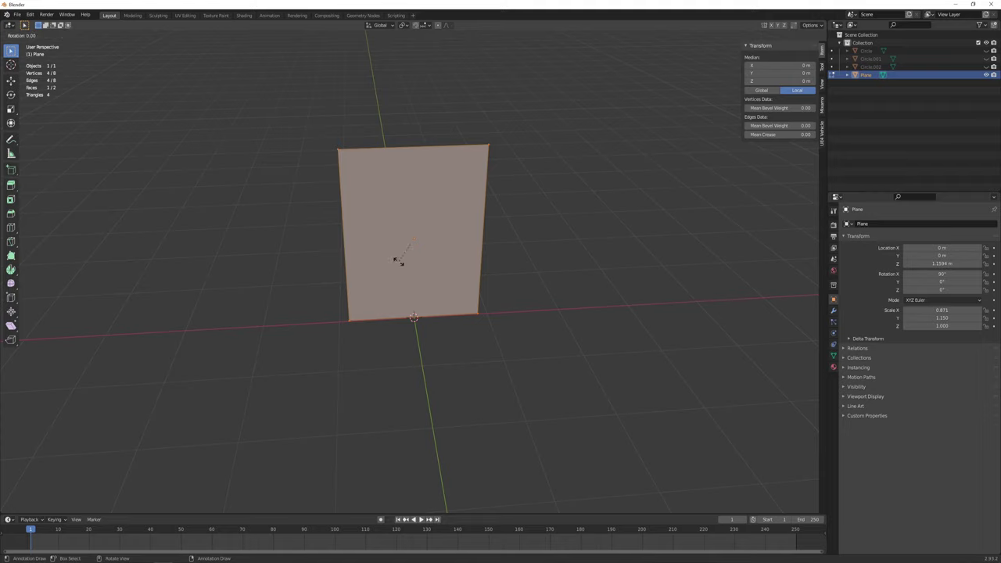
type("z90")
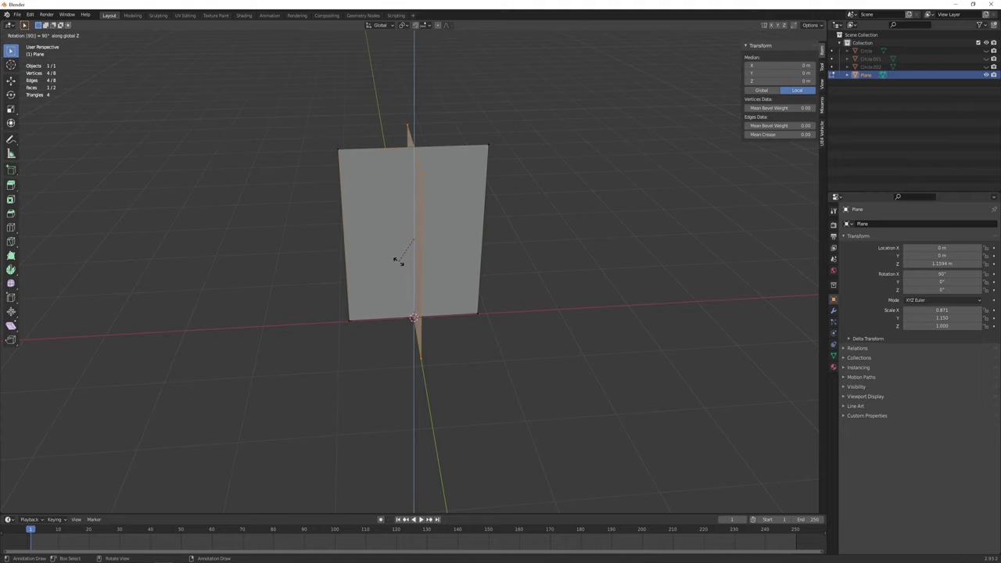
key("Return")
mouse_move(398, 261)
middle_mouse_down()
mouse_move(464, 257)
mouse_move(542, 279)
mouse_move(493, 277)
mouse_move(576, 273)
mouse_move(573, 261)
mouse_move(508, 261)
mouse_move(602, 268)
mouse_move(536, 321)
mouse_move(507, 305)
mouse_move(500, 252)
middle_mouse_up()
key("Tab")
Inspect the crossed planes from several angles, then hide the Plane in the Outliner.
left_click(501, 252)
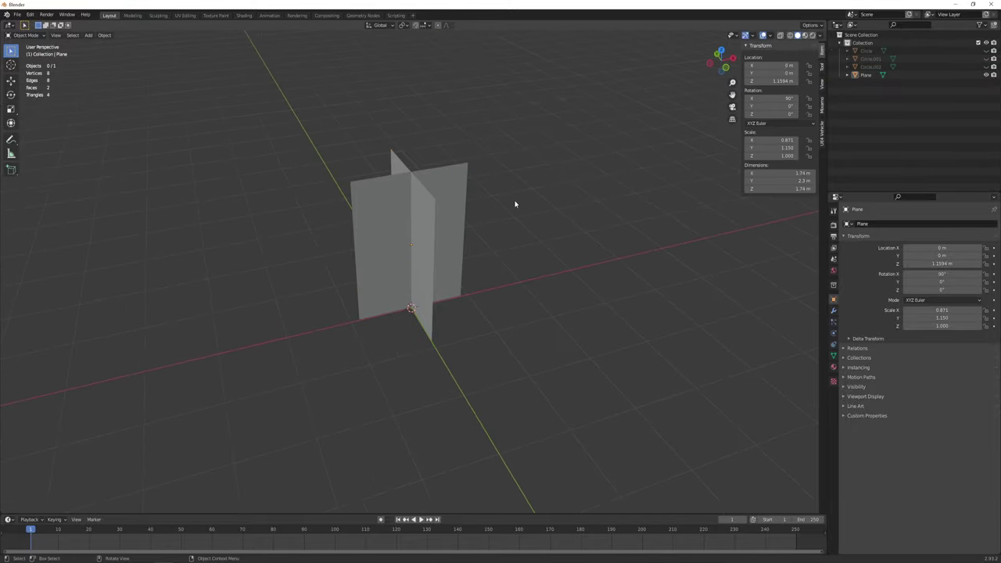
mouse_move(516, 203)
middle_mouse_down()
mouse_move(530, 245)
mouse_move(402, 193)
middle_mouse_up()
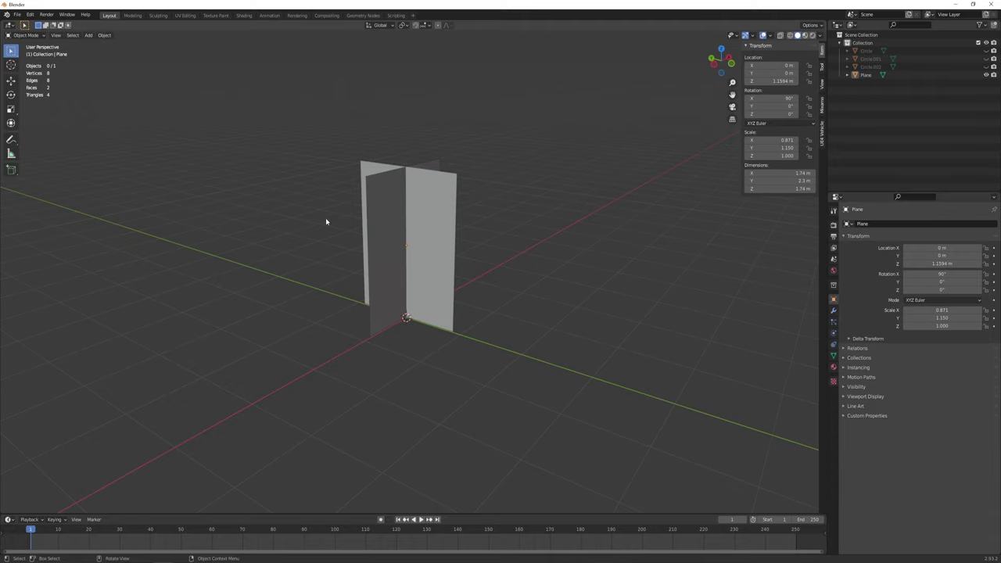
mouse_move(326, 222)
middle_mouse_down()
mouse_move(423, 234)
mouse_move(403, 232)
middle_mouse_up()
scroll(403, 232, "down", 3)
scroll(403, 232, "down", 3)
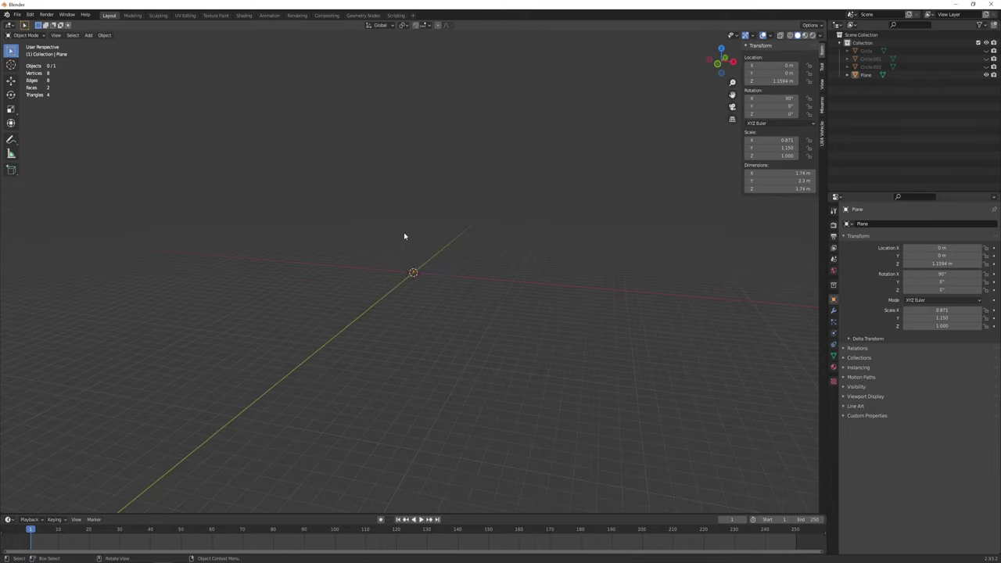
mouse_move(407, 273)
middle_mouse_down()
mouse_move(411, 266)
mouse_move(431, 280)
mouse_move(432, 307)
mouse_move(413, 302)
mouse_move(436, 306)
middle_mouse_up()
scroll(433, 307, "up", 3)
scroll(430, 306, "up", 5)
scroll(438, 292, "up", 1)
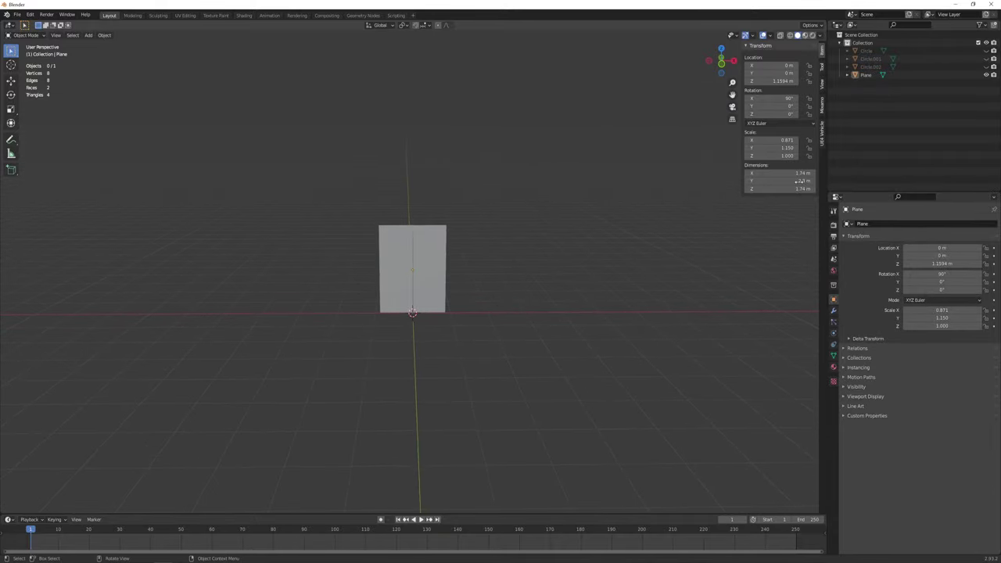
left_click(985, 75)
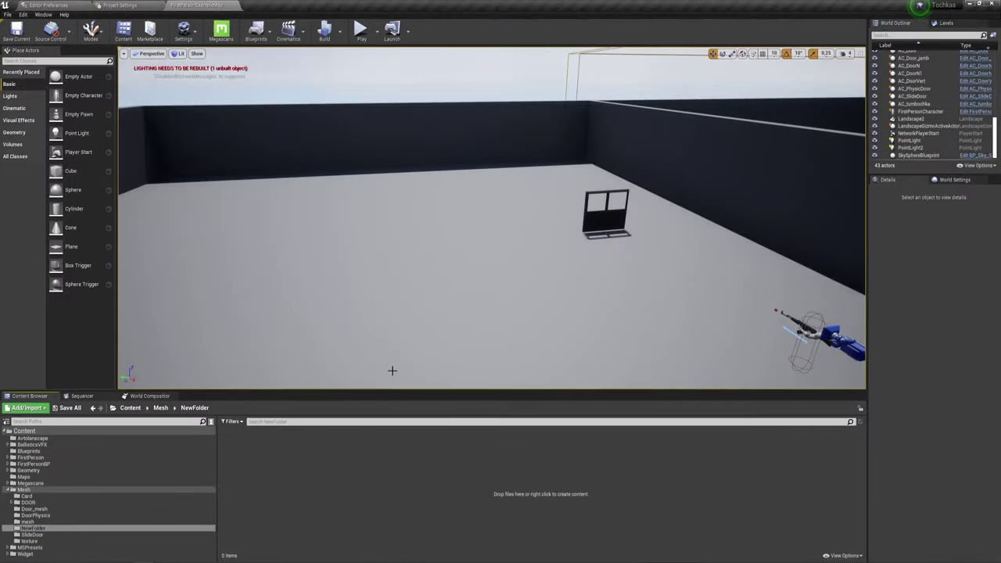
right_click(370, 455)
Unhide the round Circle bottle, select it, and apply All Transforms.
left_click(270, 476)
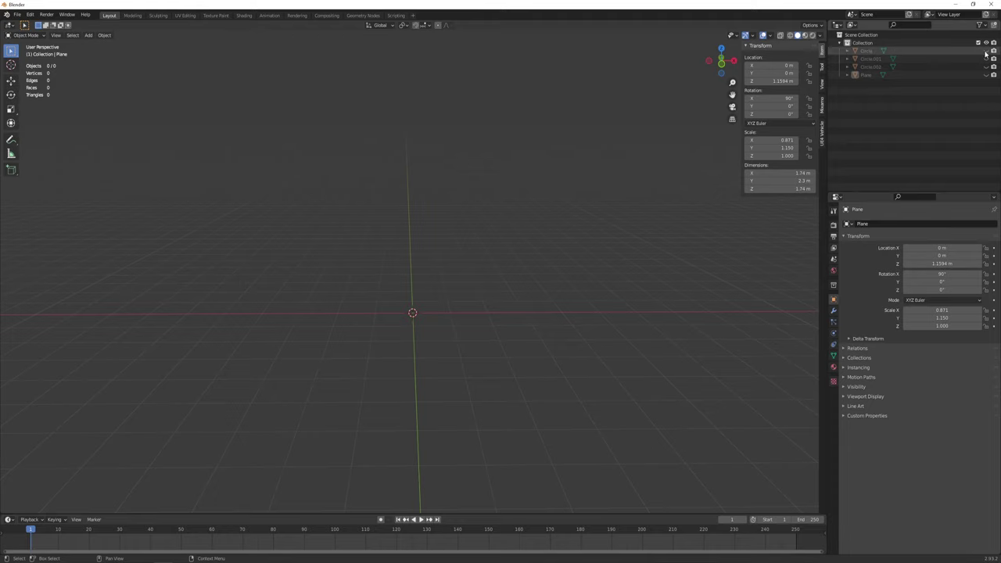
left_click(985, 51)
scroll(577, 300, "up", 3)
left_click_drag(287, 126, 560, 395)
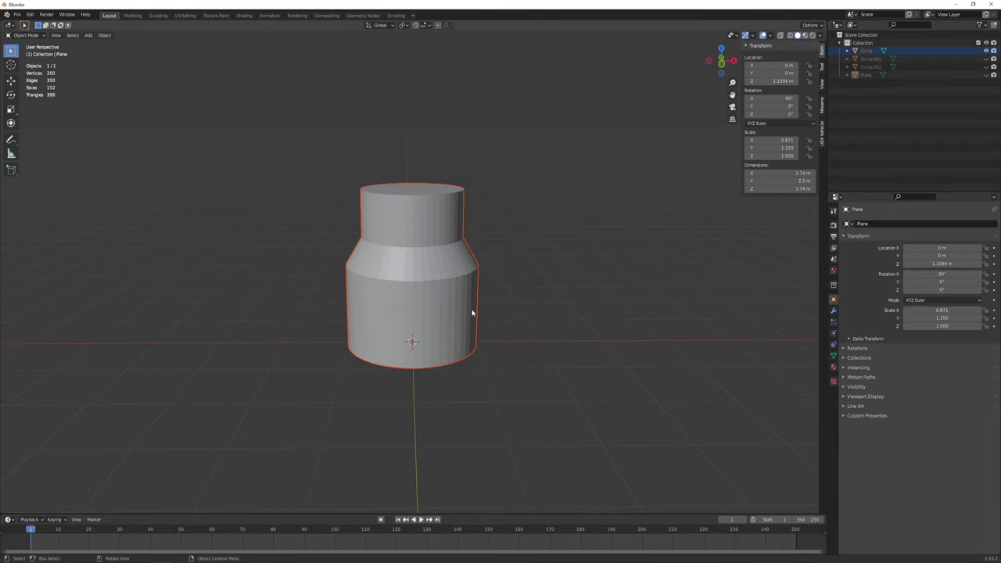
key("ctrl+a")
left_click(470, 335)
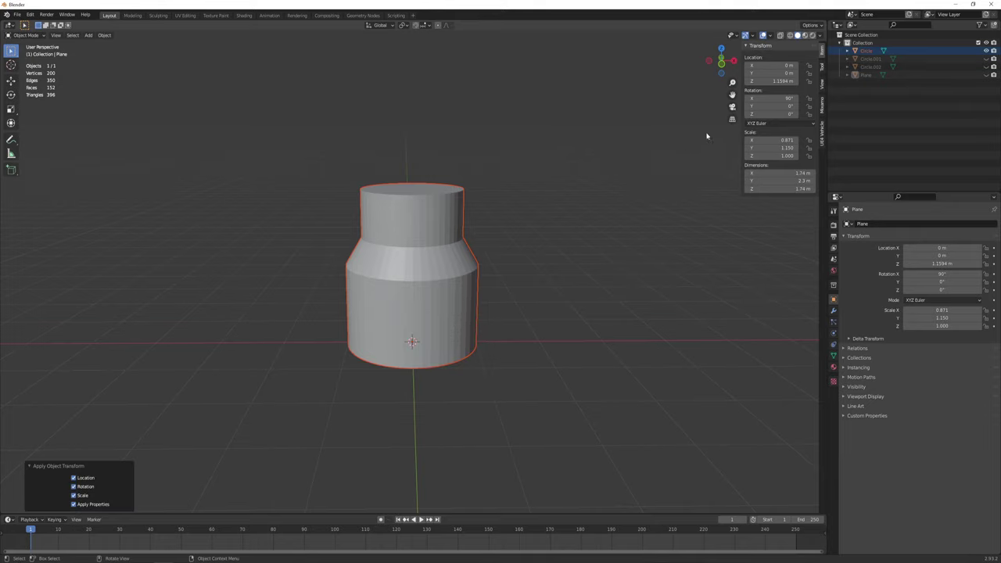
Turn on the Face Orientation overlay and recalculate all the bottle's normals to point outward.
left_click(772, 36)
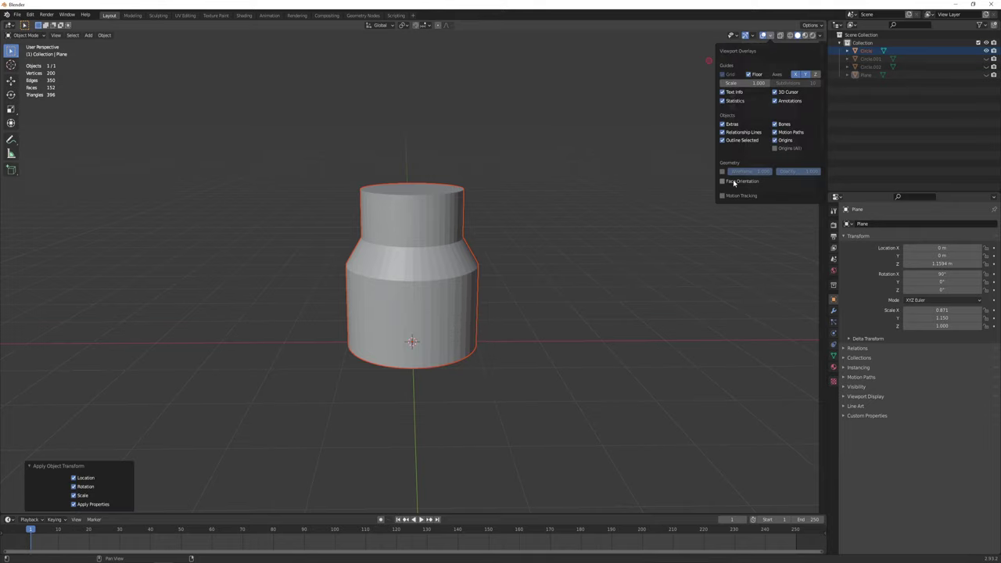
left_click(733, 183)
middle_click_drag(523, 276, 505, 270)
left_click(427, 267)
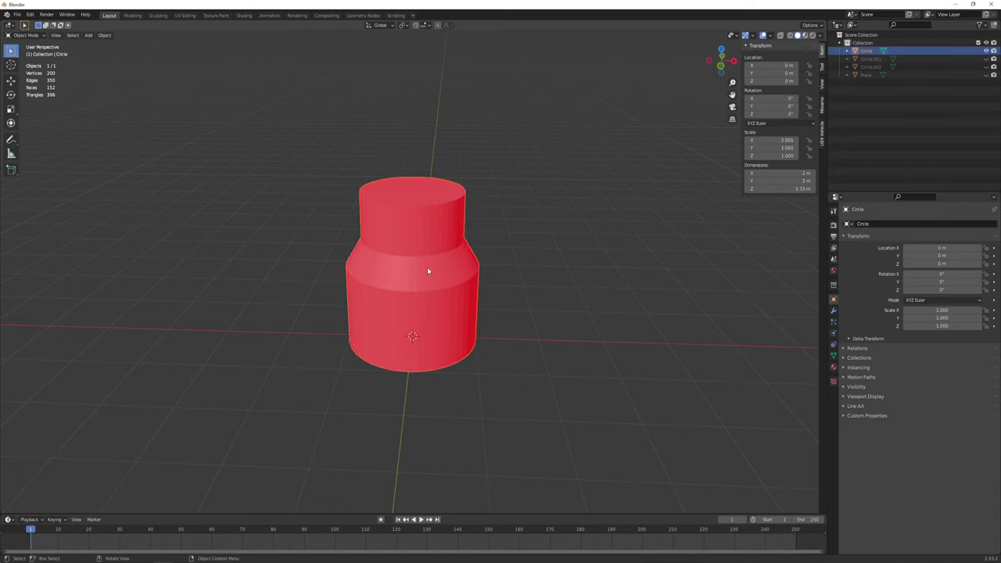
key("Tab")
key("a")
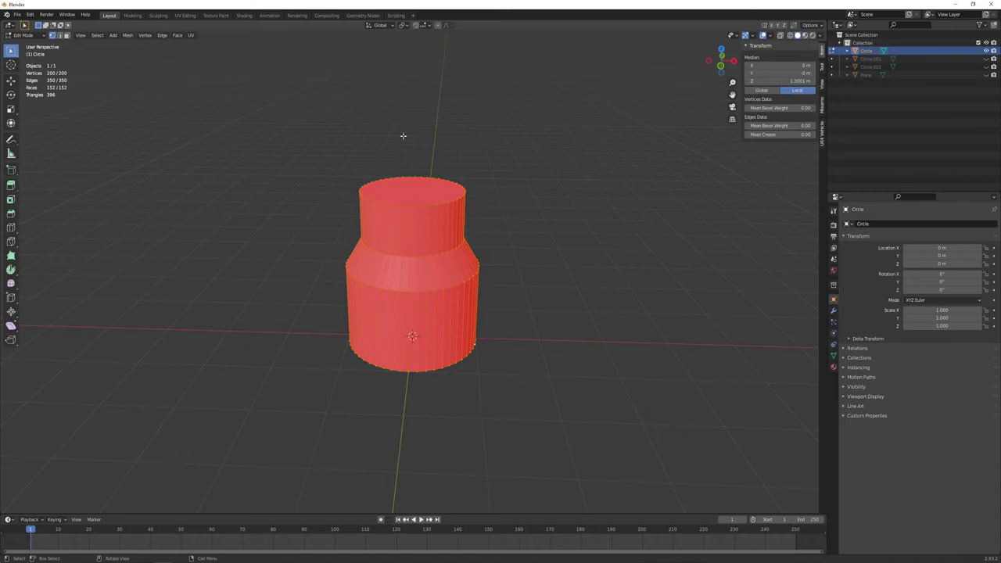
key("shift+n")
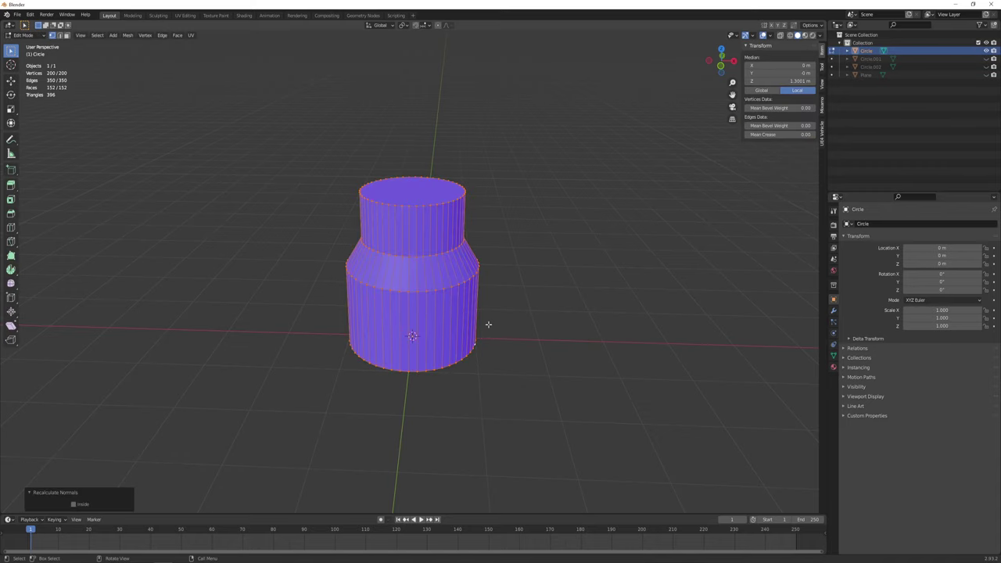
middle_click_drag(525, 308, 412, 338)
key("Tab")
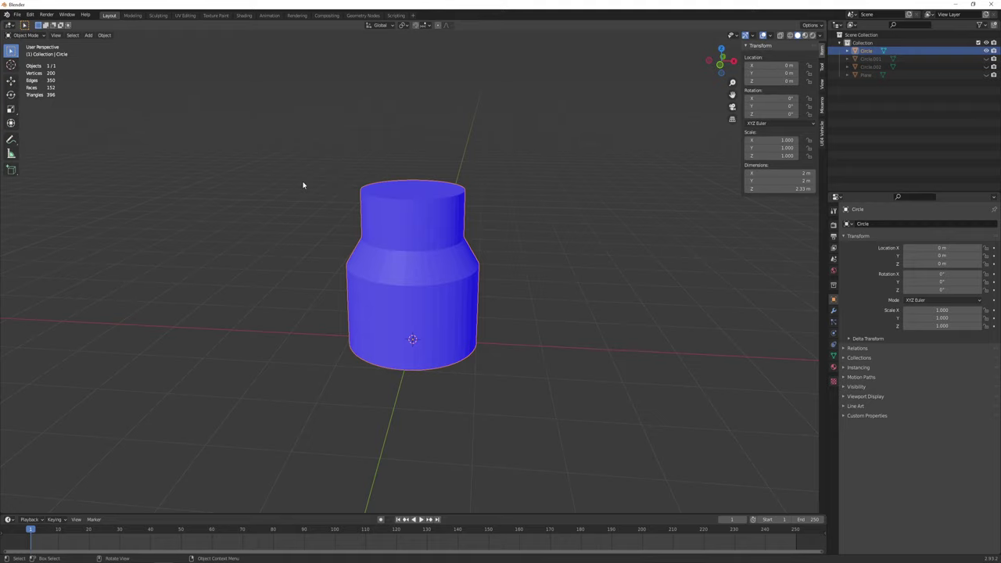
Apply all transforms and export the selected bottle as Kolox1.fbx to the Desktop.
key("ctrl+a")
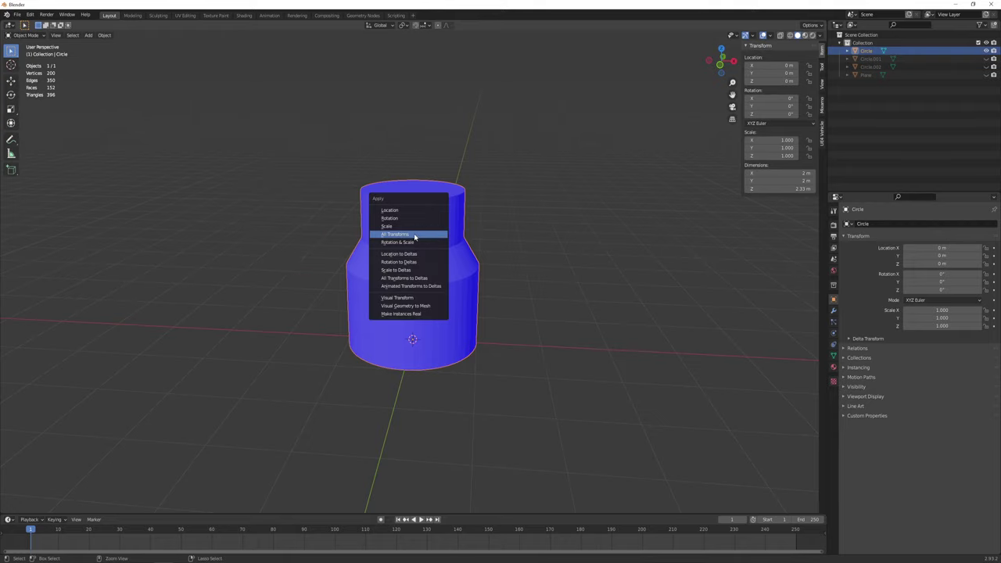
left_click(382, 234)
left_click(17, 14)
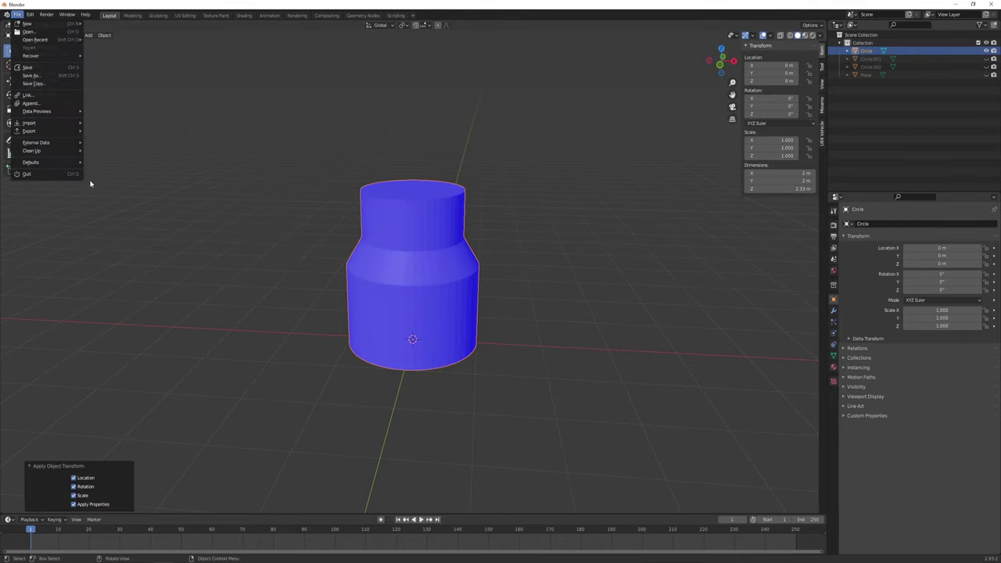
mouse_move(47, 131)
left_click(125, 195)
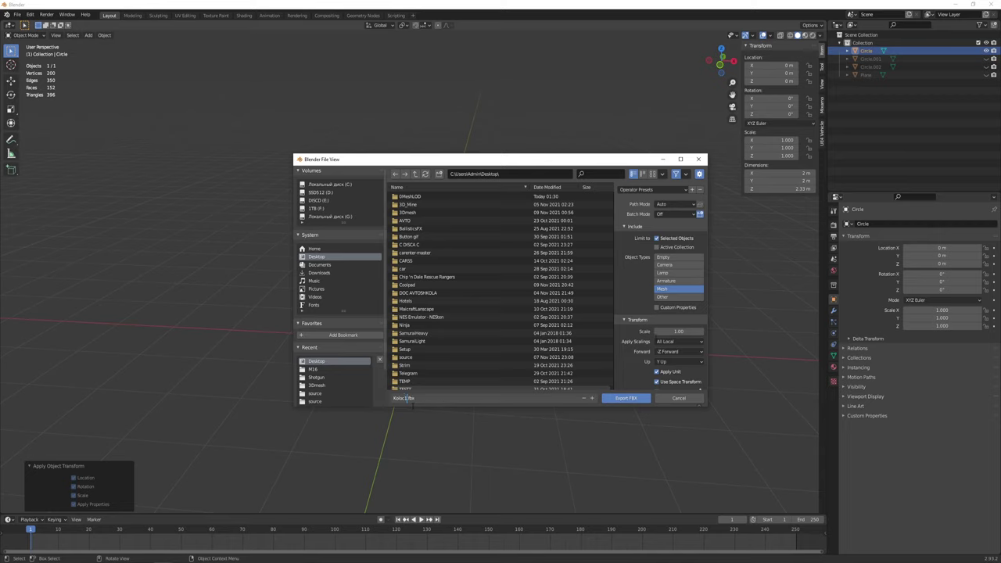
left_click(625, 400)
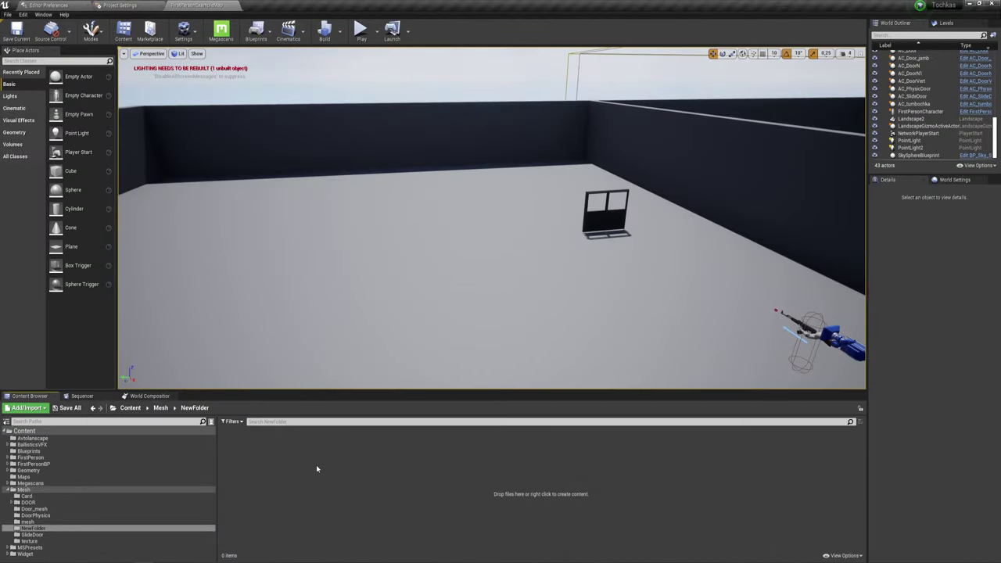
Import Koloc1.fbx into Content/Mesh/NewFolder with default FBX options and close the Message Log.
right_click(316, 464)
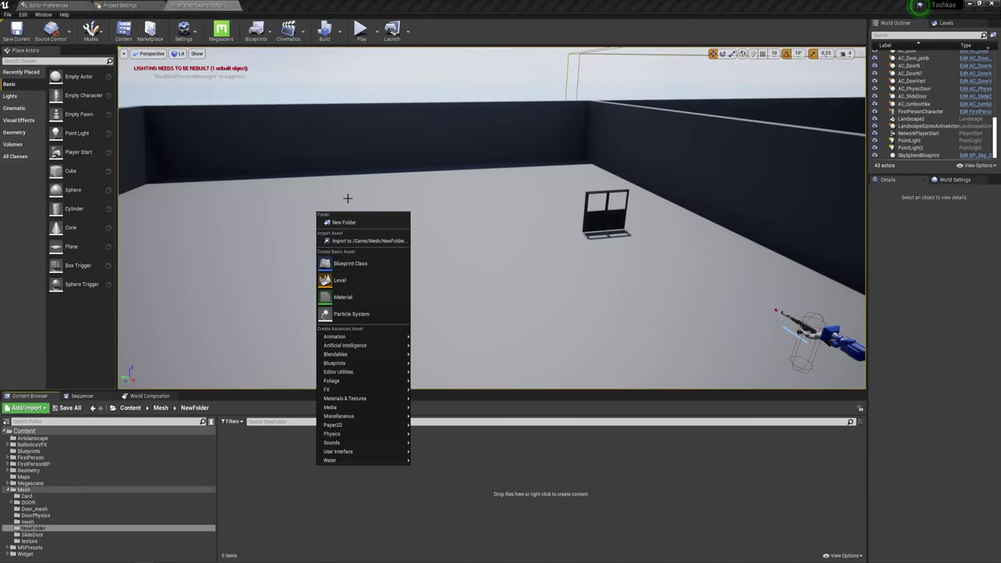
left_click(359, 240)
scroll(219, 217, "down", 3)
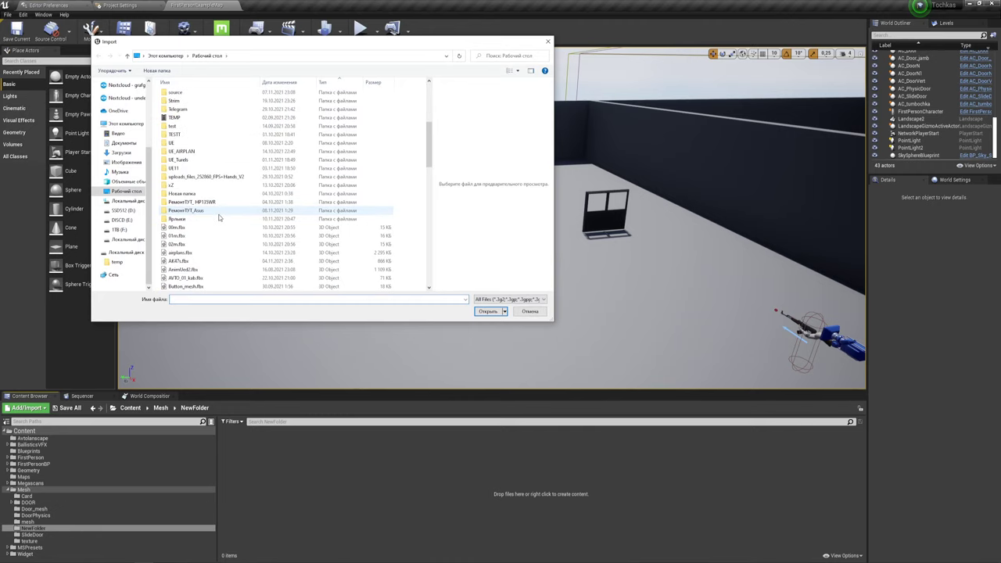
scroll(219, 217, "down", 6)
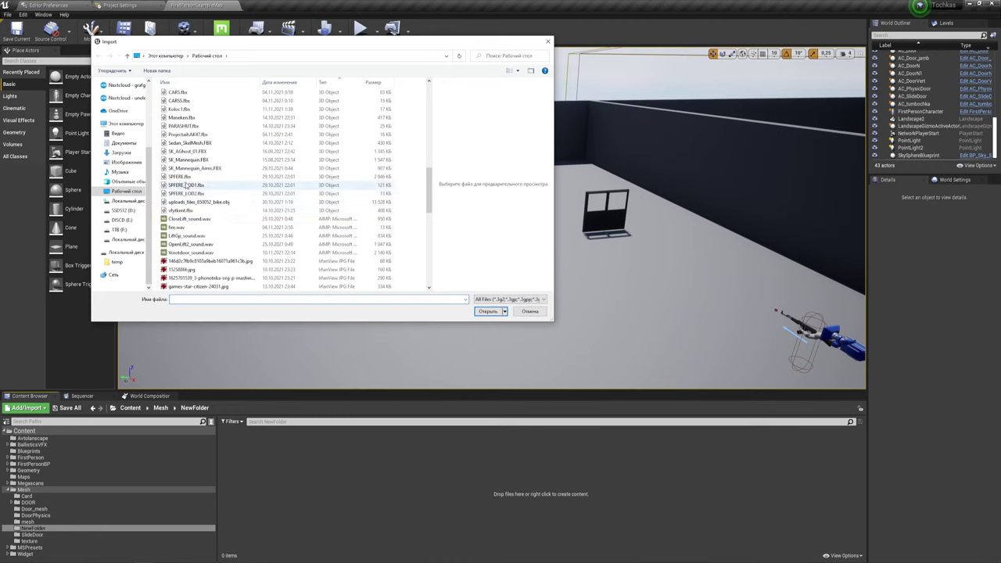
left_click(183, 109)
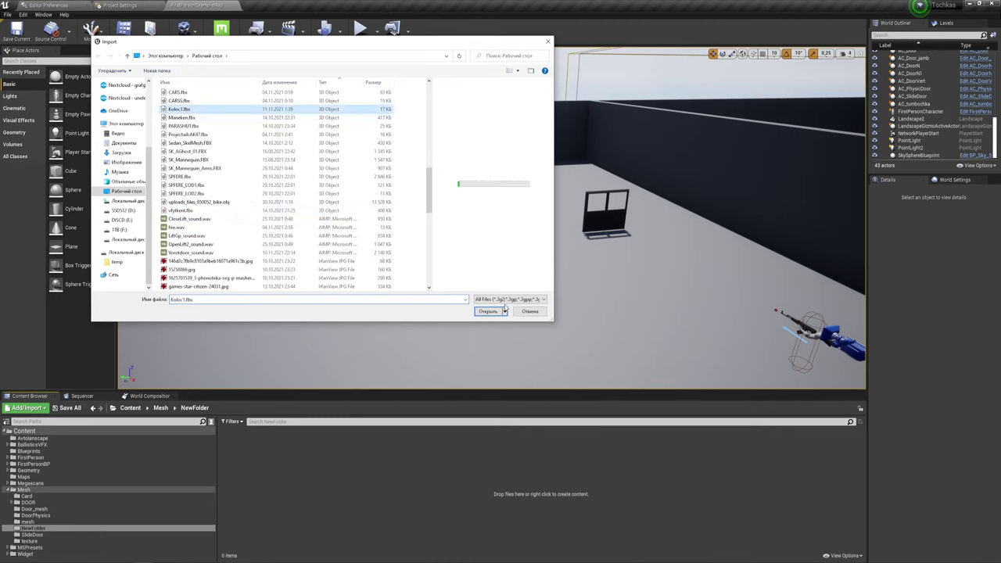
left_click(488, 311)
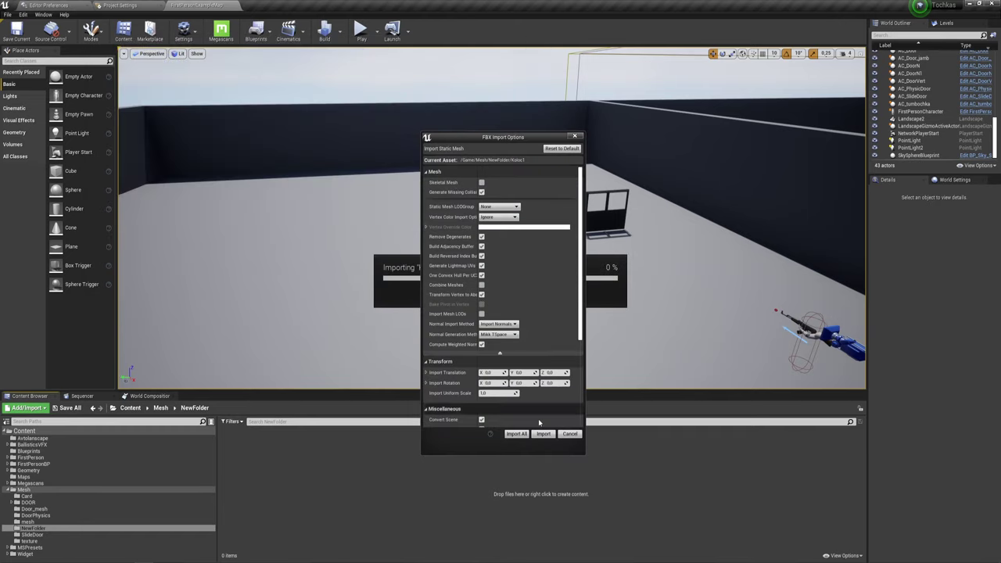
left_click(516, 434)
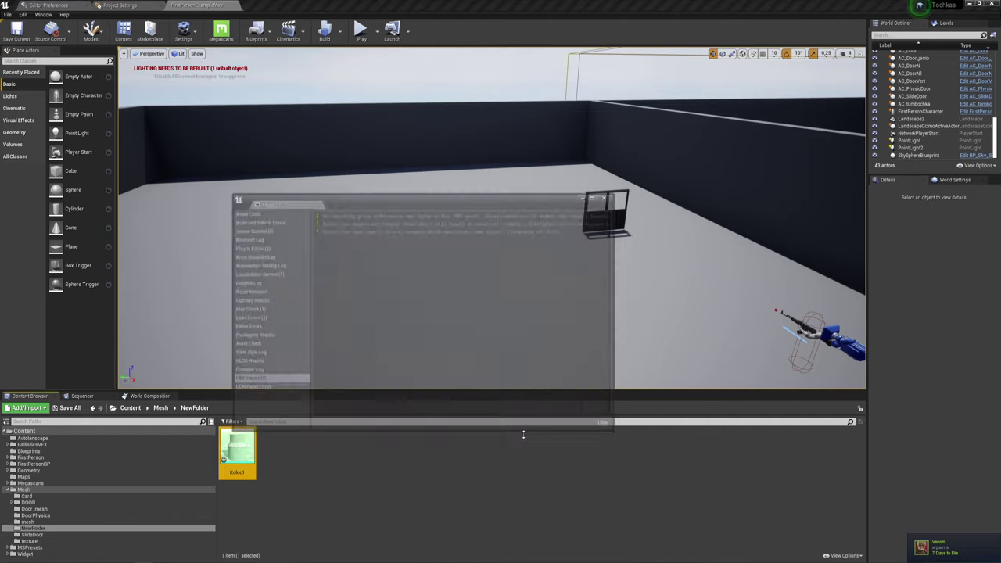
left_click(613, 196)
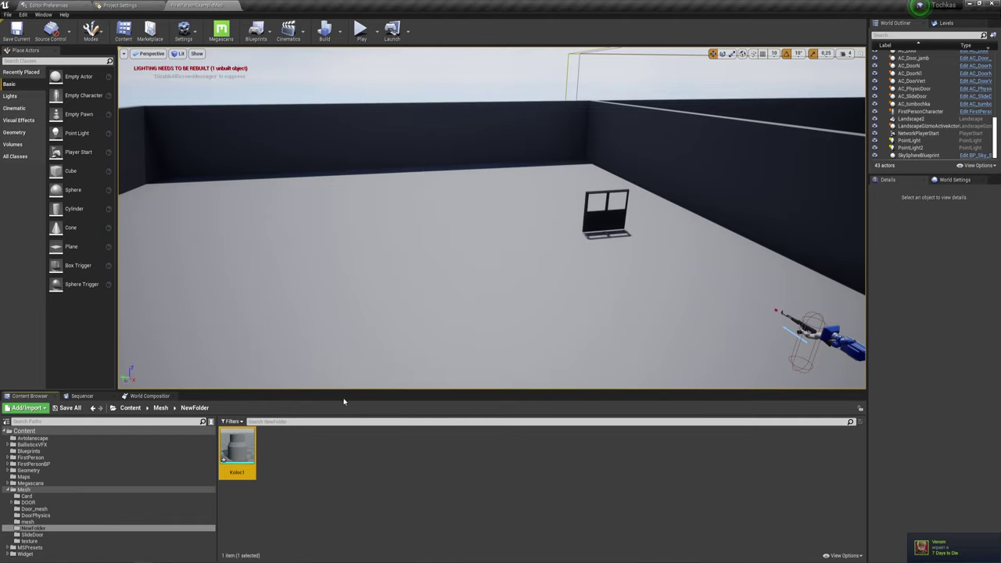
mouse_move(250, 444)
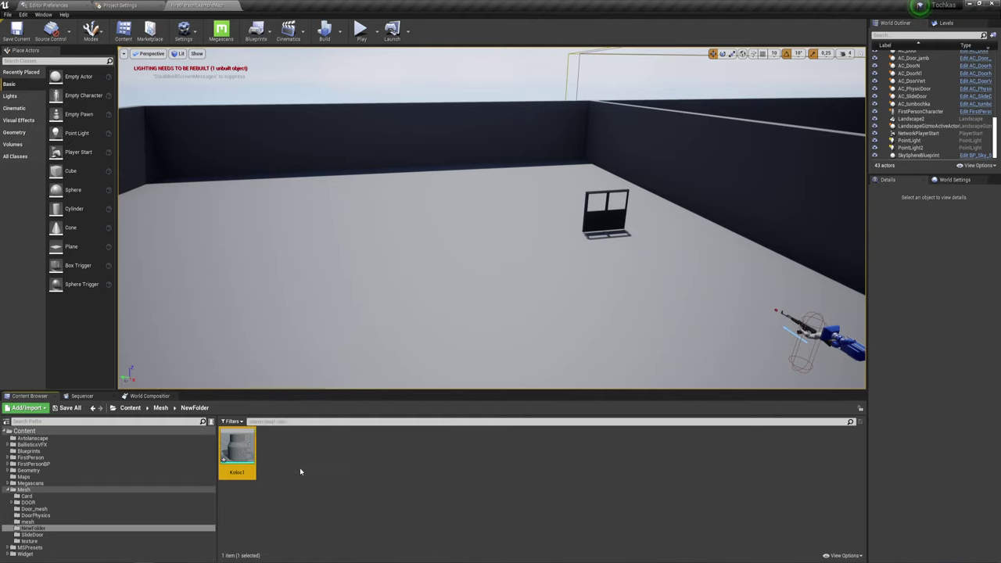
left_click(300, 468)
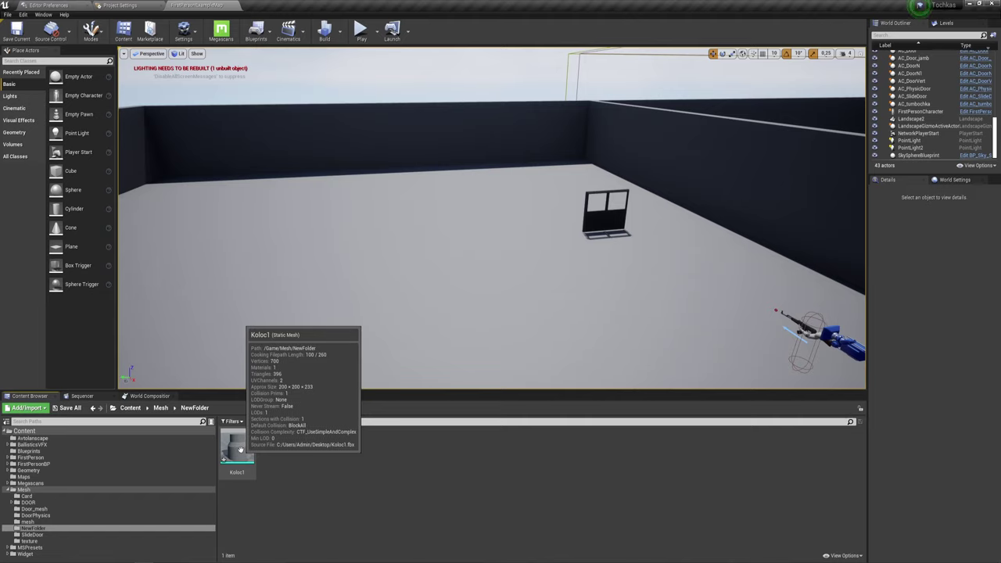
double_click(237, 448)
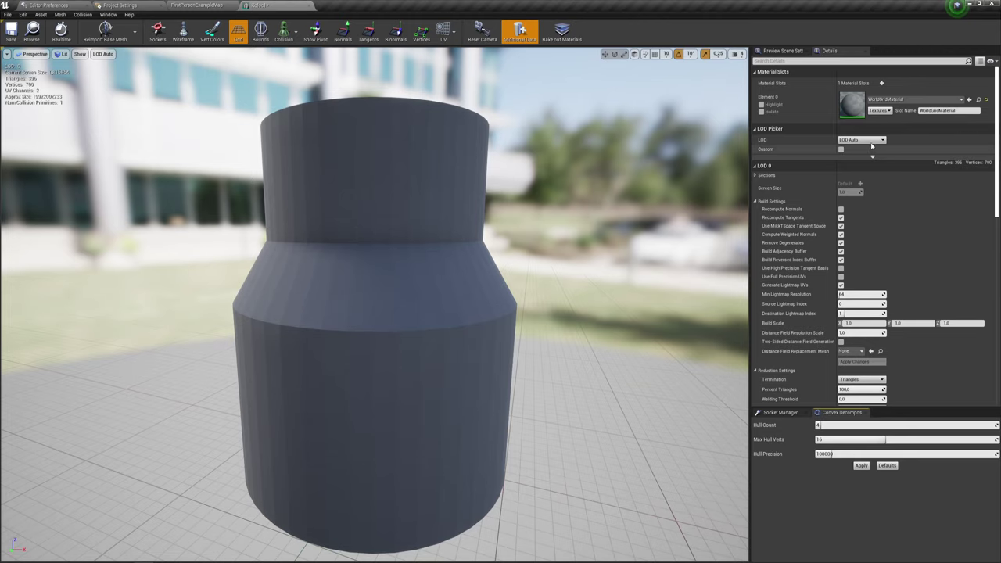
left_click(841, 150)
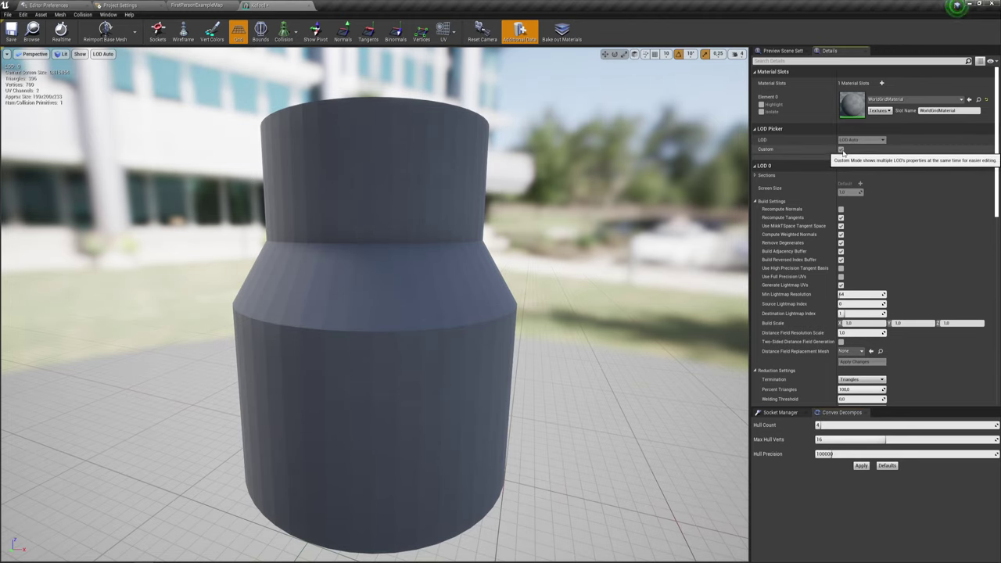
left_click(841, 149)
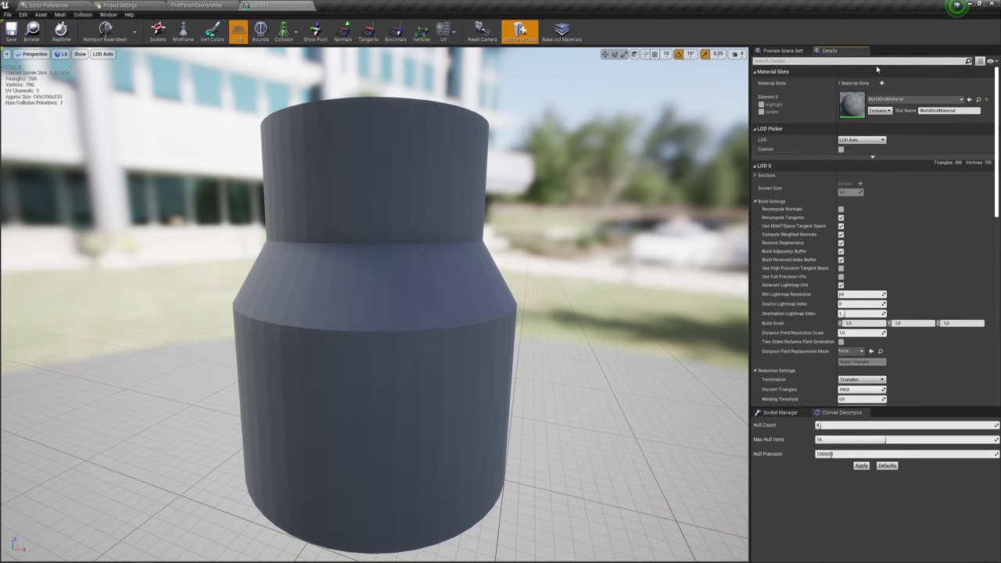
left_click(305, 5)
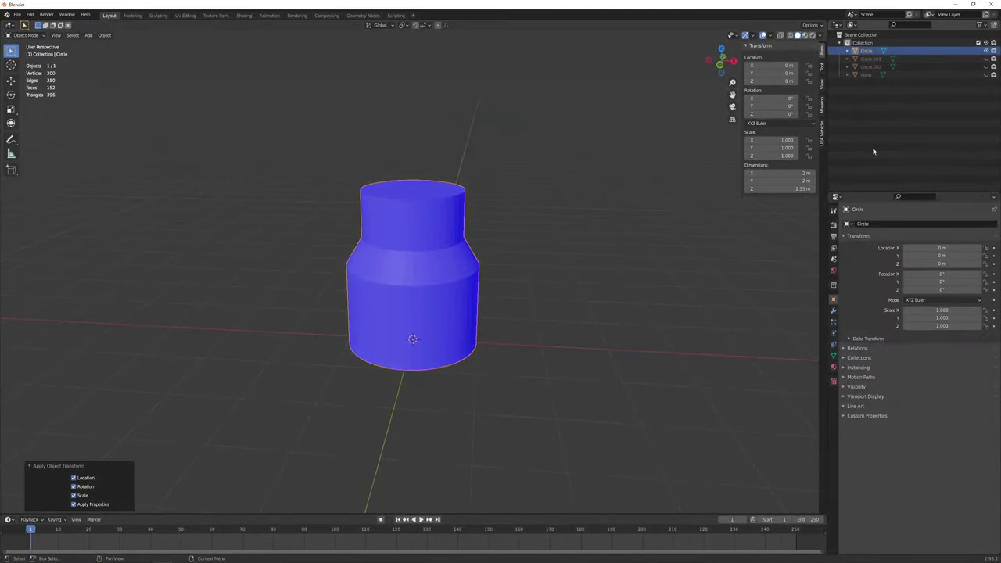
Hide Circle, show only Circle.001 and recalculate its normals to face outward.
left_click(985, 58)
left_click(986, 51)
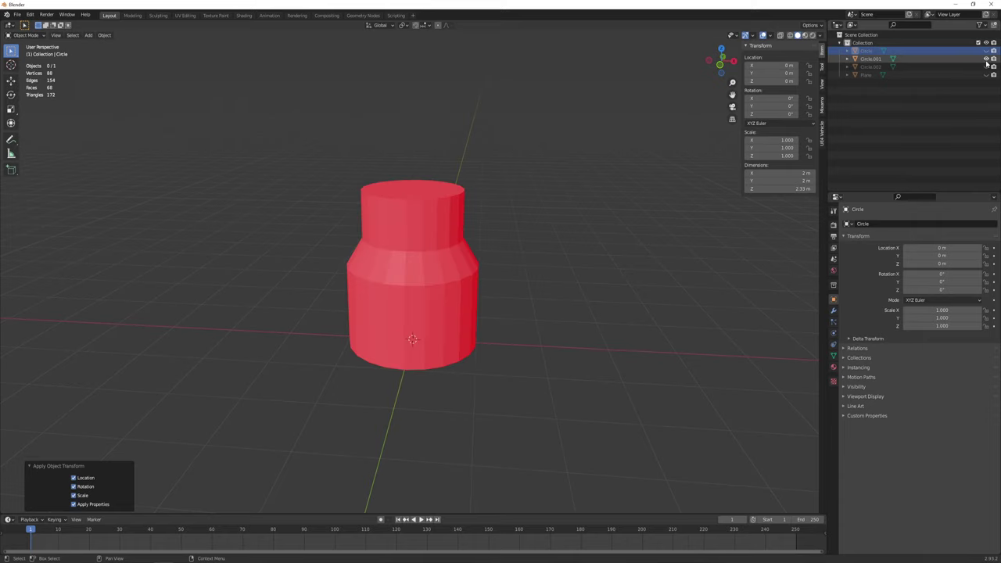
left_click(421, 281)
key("Tab")
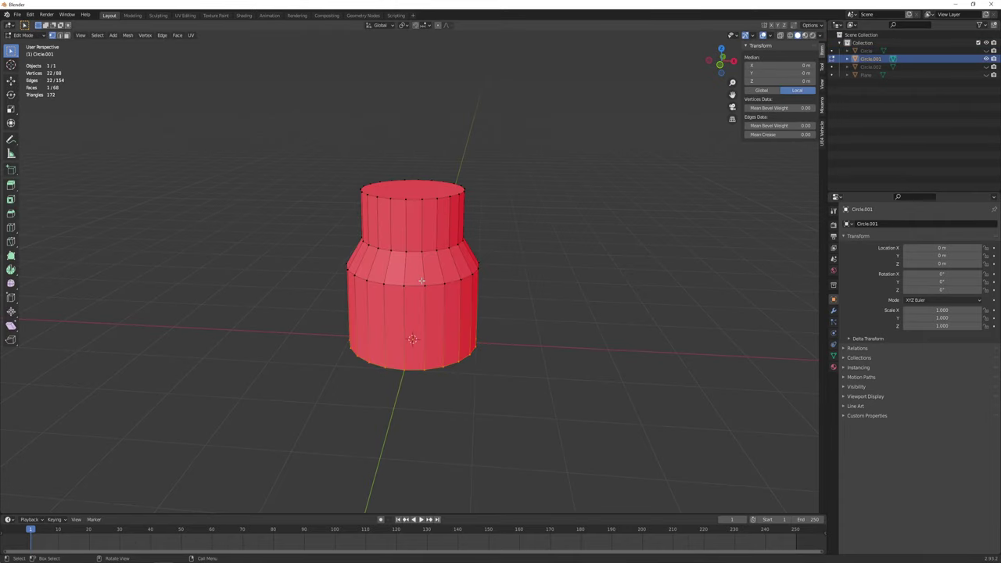
key("a")
key("shift+n")
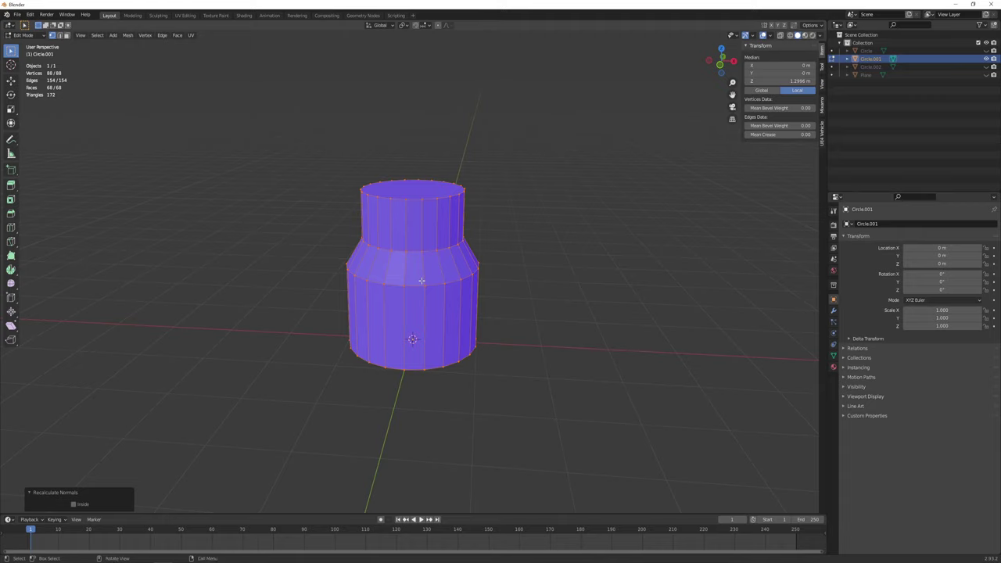
key("Tab")
Apply all transforms to Circle.001.
left_click(491, 258)
left_click(410, 269)
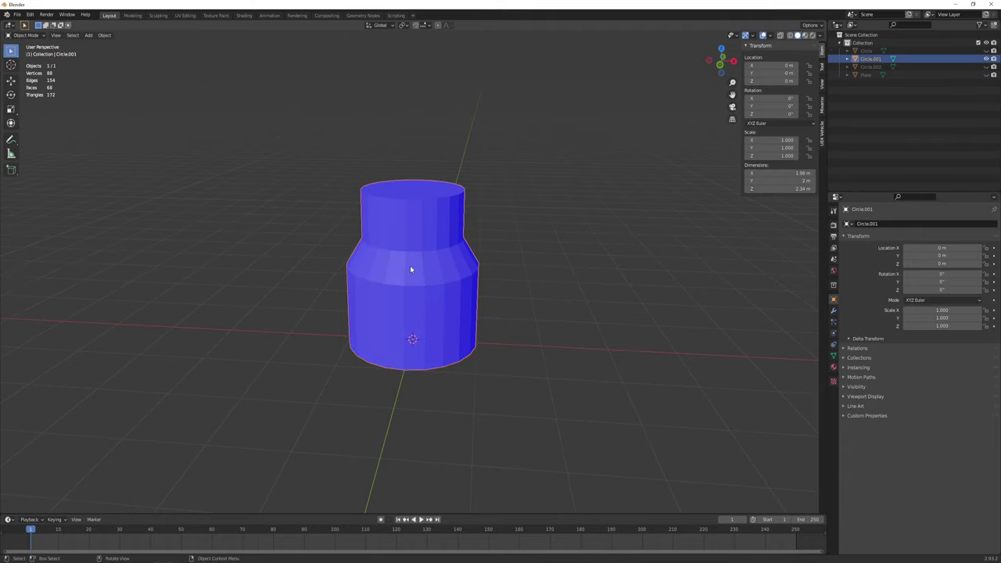
key("ctrl+a")
left_click(409, 265)
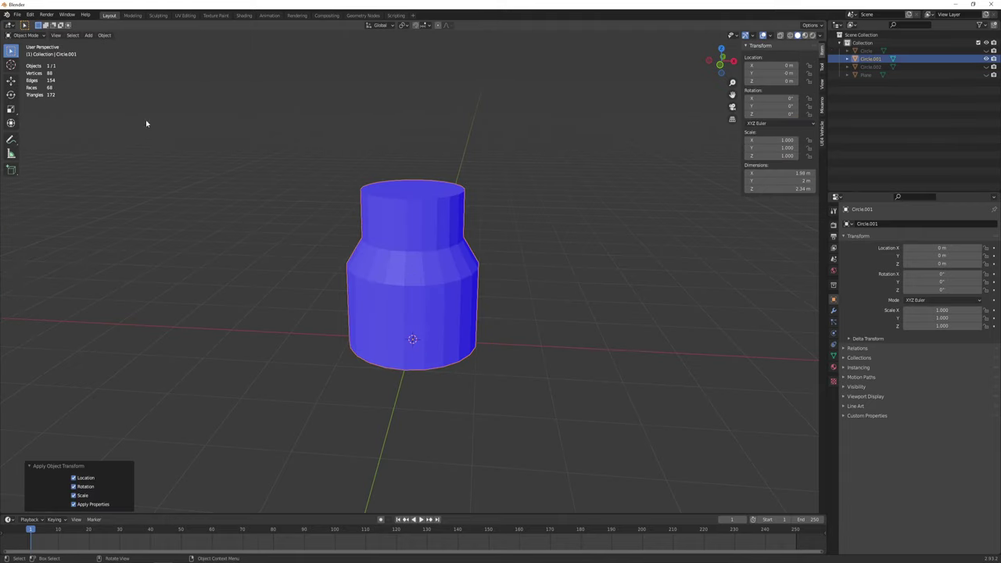
Export Circle.001 to the desktop as an FBX file.
left_click(16, 14)
mouse_move(45, 132)
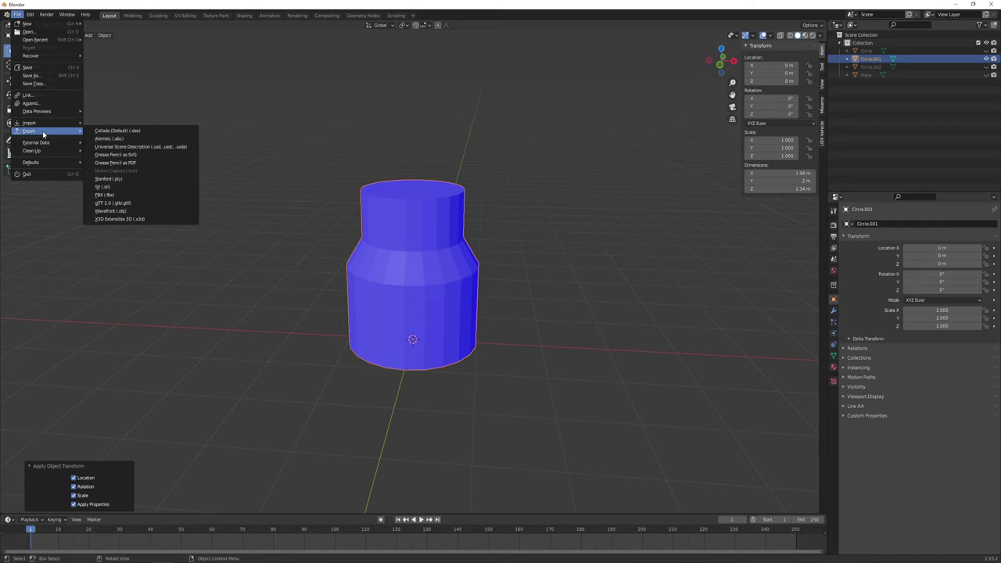
left_click(135, 195)
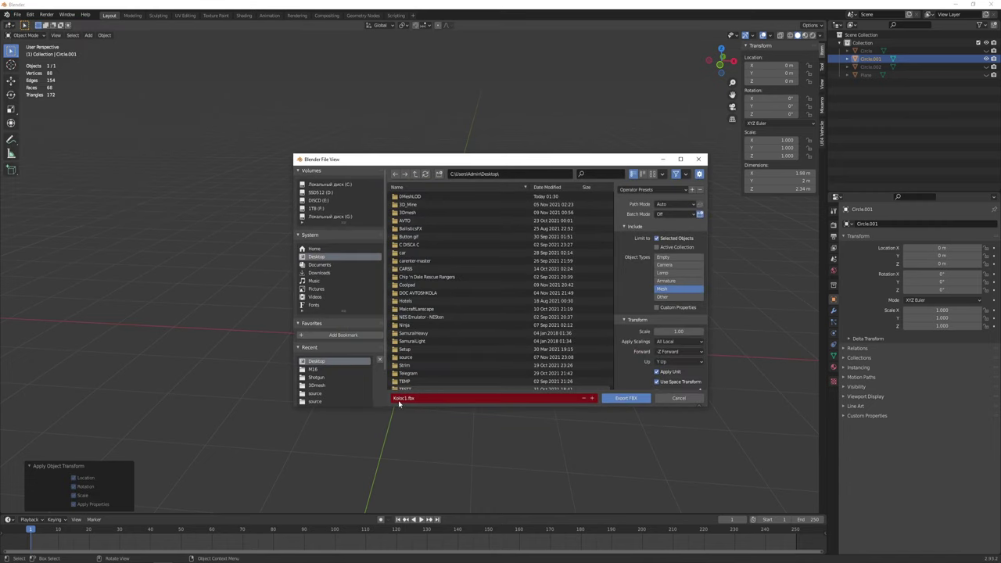
left_click(400, 399)
type("2")
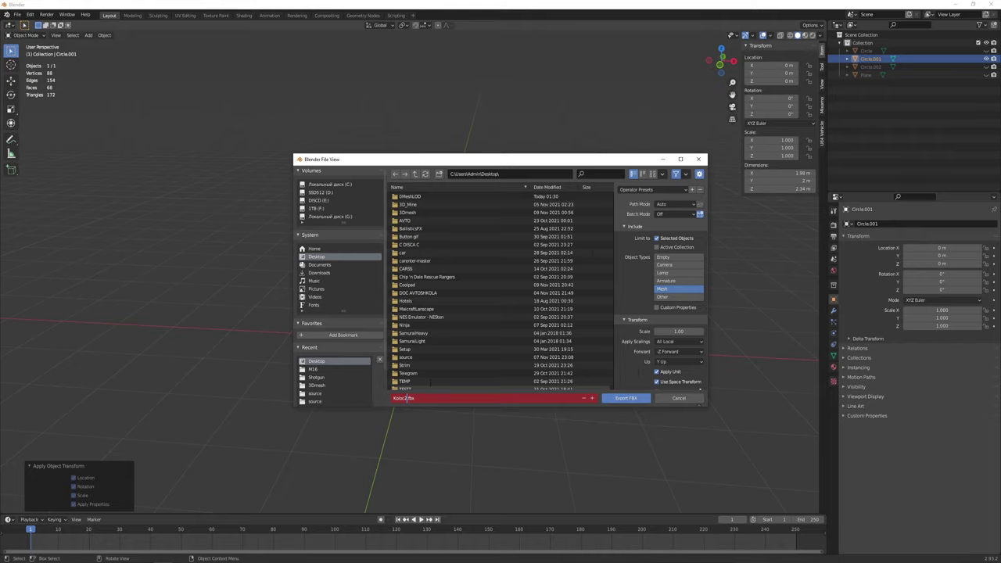
left_click(624, 398)
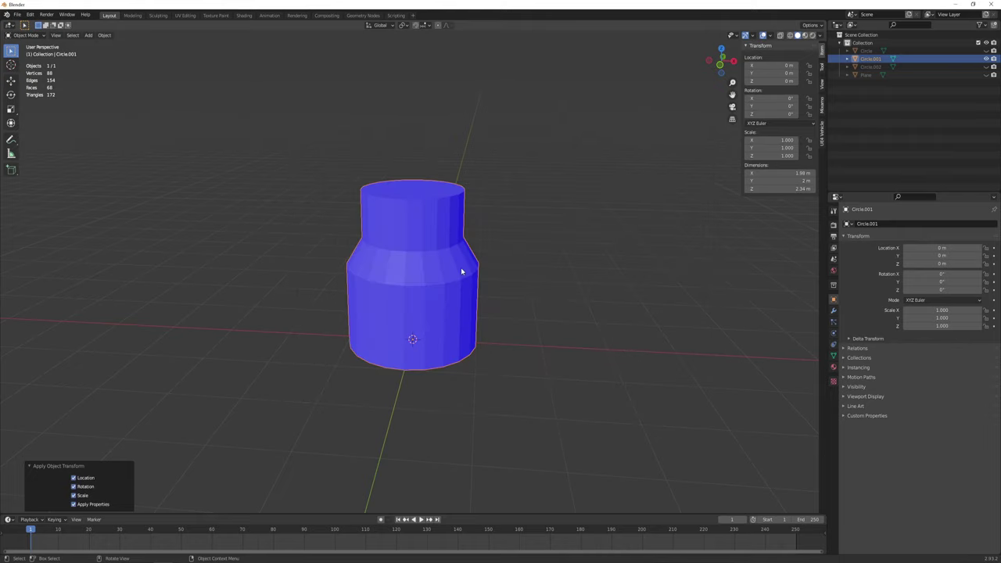
Show only the hexagonal Circle.002, recalculate its normals and apply all transforms.
left_click(986, 59)
left_click(986, 67)
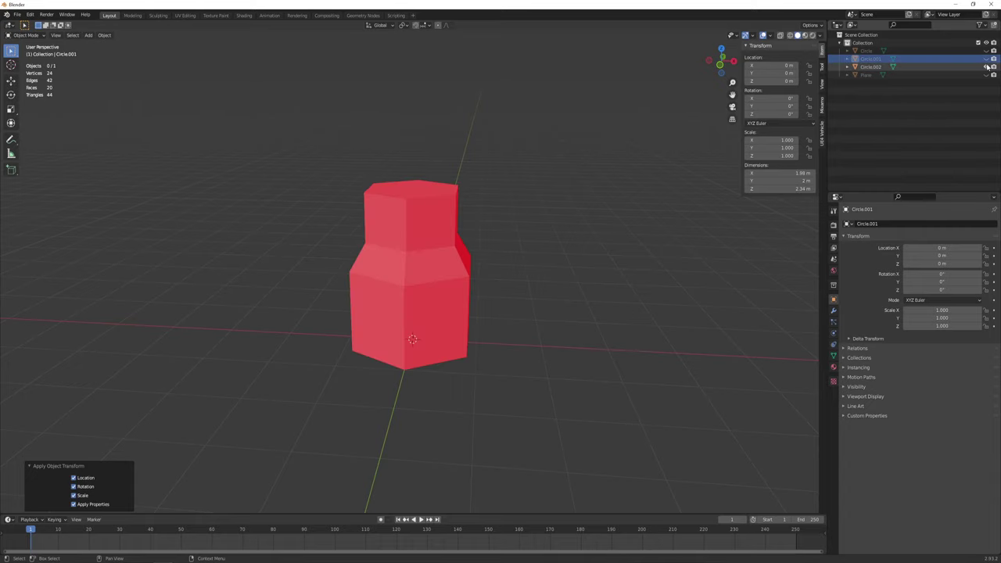
left_click(436, 269)
key("Tab")
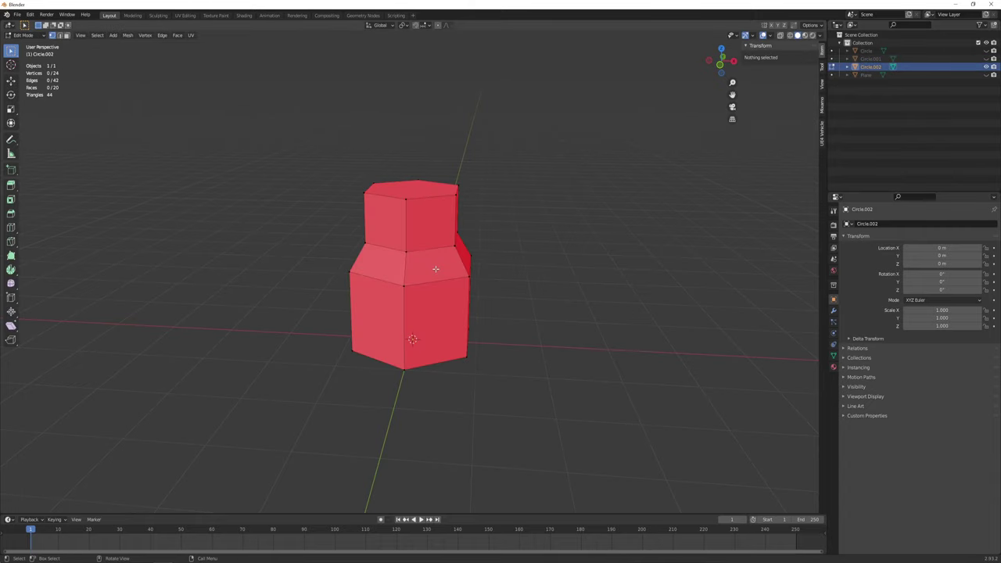
key("a")
key("shift+n")
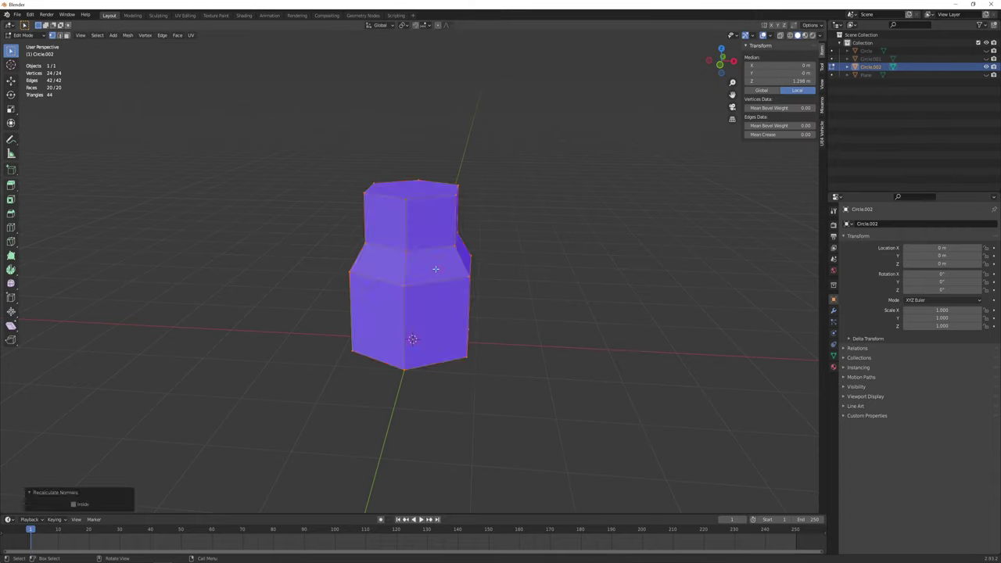
key("Tab")
key("ctrl+a")
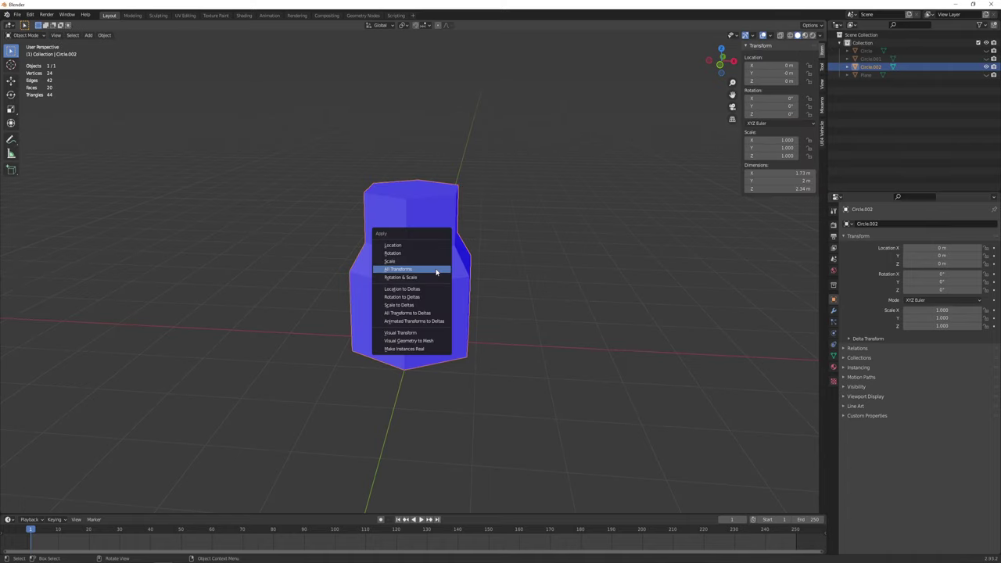
left_click(439, 269)
Export Circle.002 to the desktop as Koloc3.fbx, renumbering the file name.
left_click(16, 14)
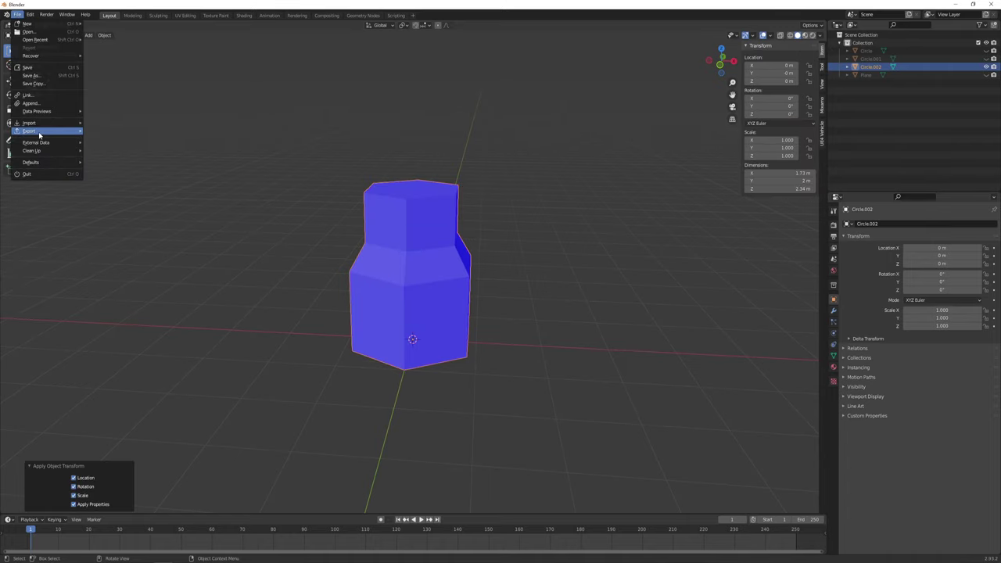
mouse_move(39, 131)
left_click(115, 195)
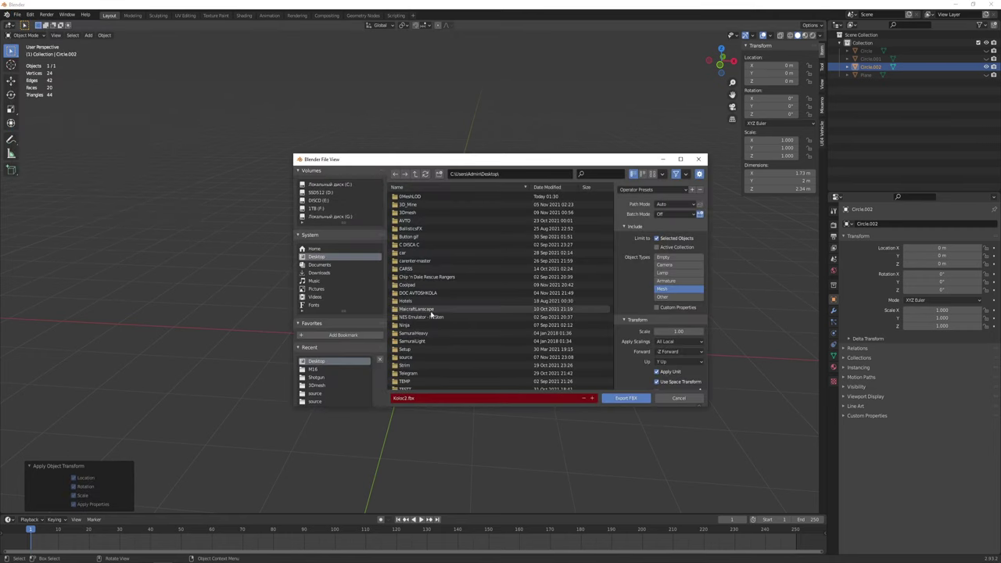
left_click(406, 398)
left_click(406, 398)
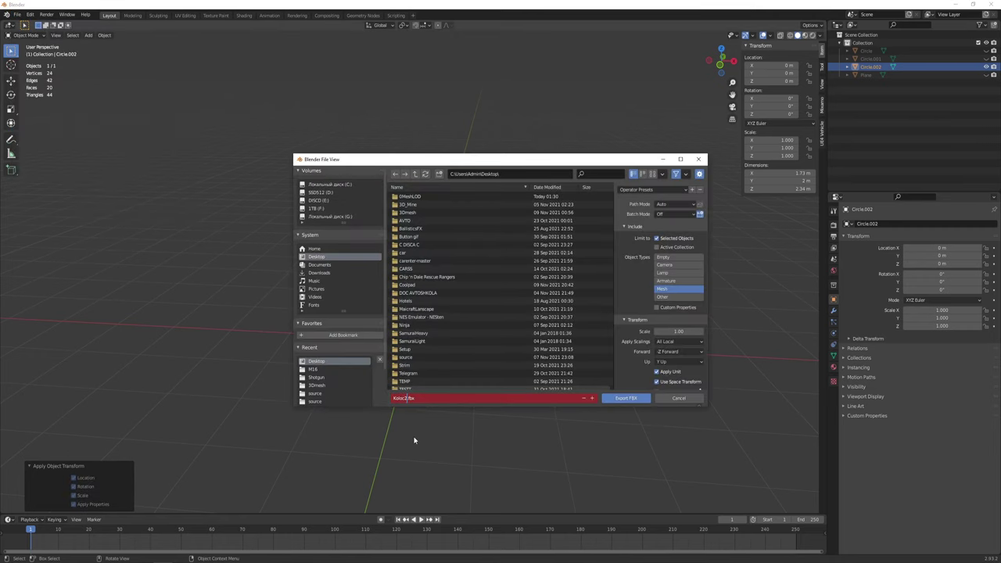
left_click(625, 398)
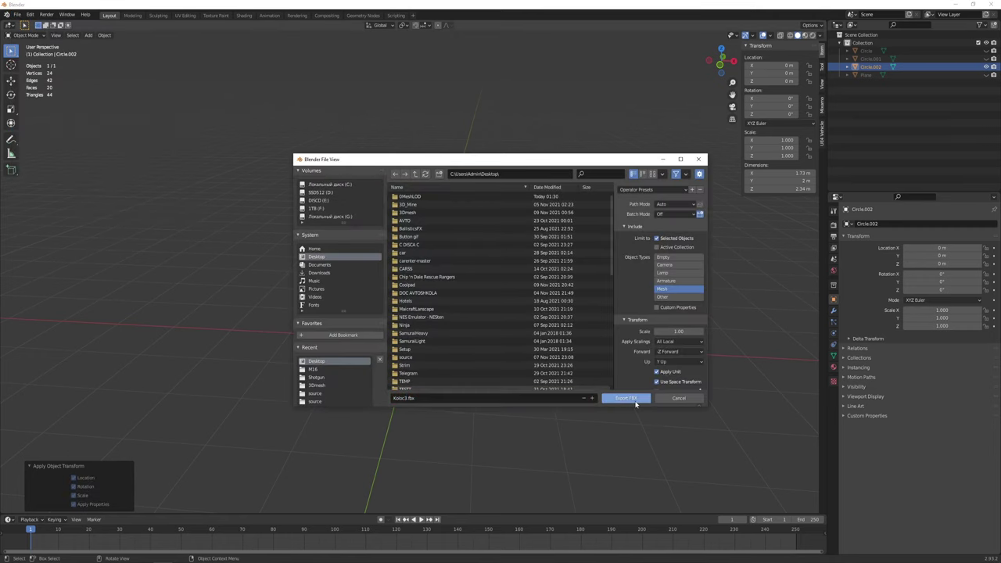
Show only the crossed-plane Plane and apply its transforms to zero rotation and unit scale.
left_click(986, 67)
left_click(986, 74)
left_click(868, 74)
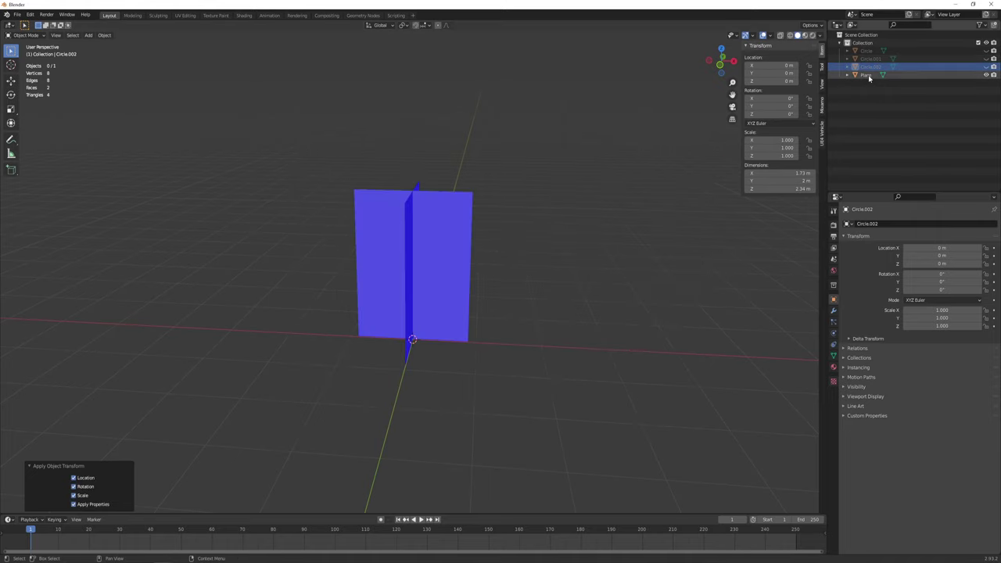
middle_click_drag(420, 264, 426, 260)
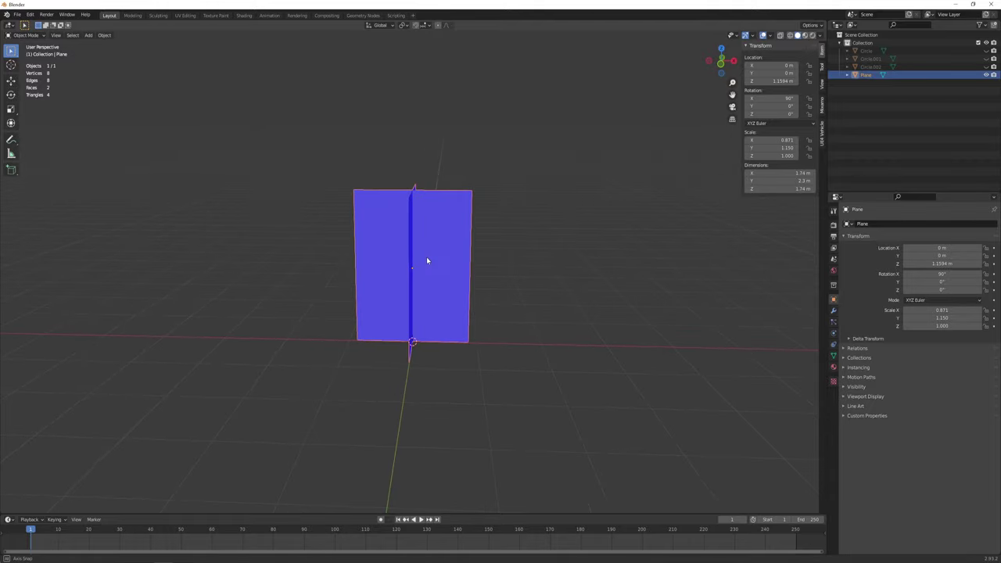
key("ctrl+a")
left_click(426, 260)
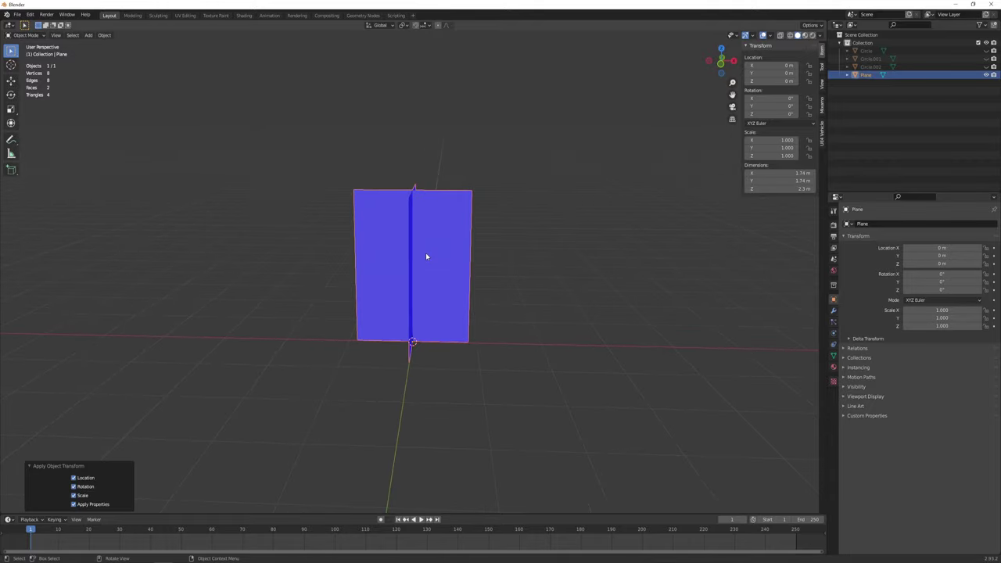
left_click(17, 14)
Export the crossed-plane billboard to the desktop as Koloc4.fbx, then deselect it.
mouse_move(46, 131)
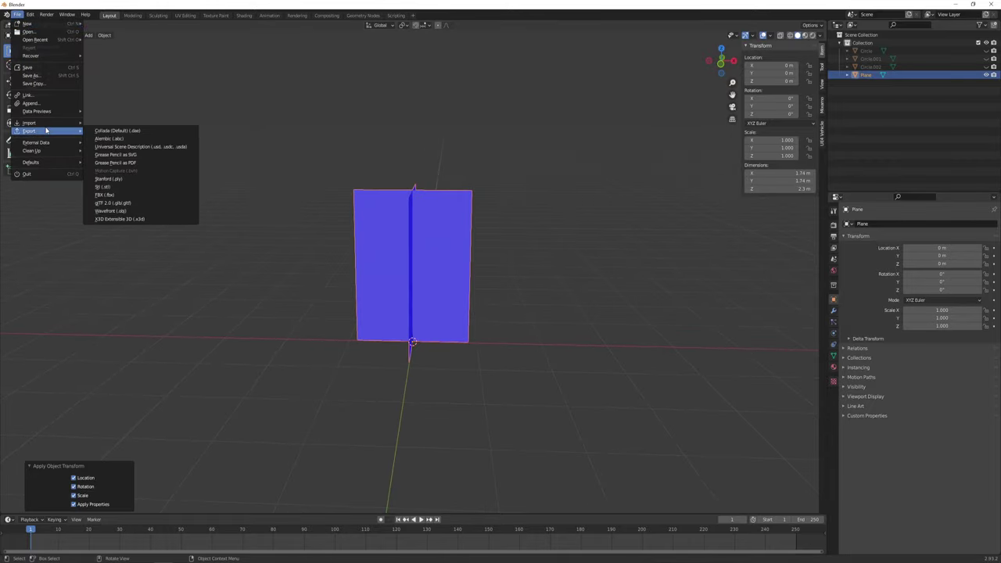
left_click(104, 194)
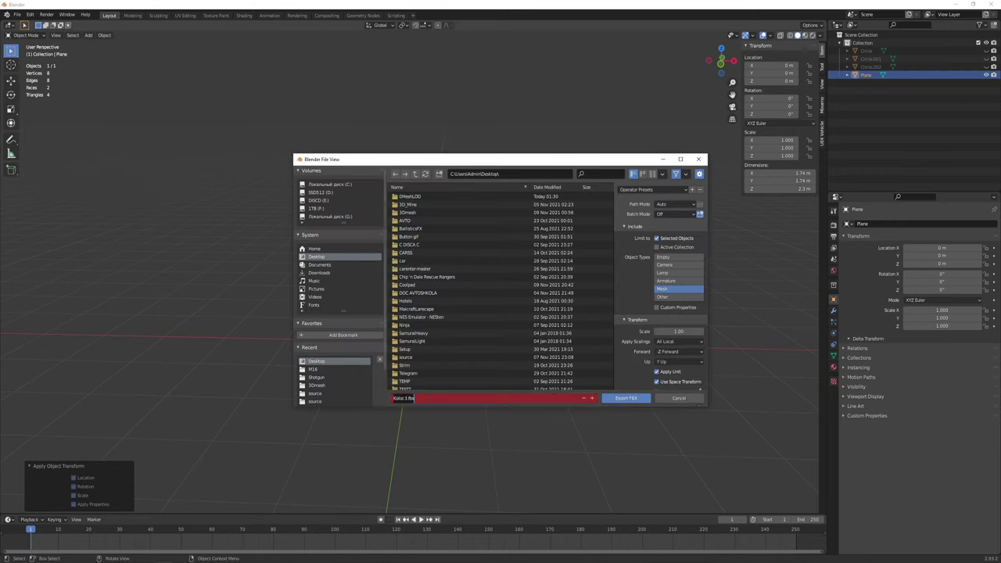
left_click(407, 397)
left_click(630, 398)
left_click(533, 315)
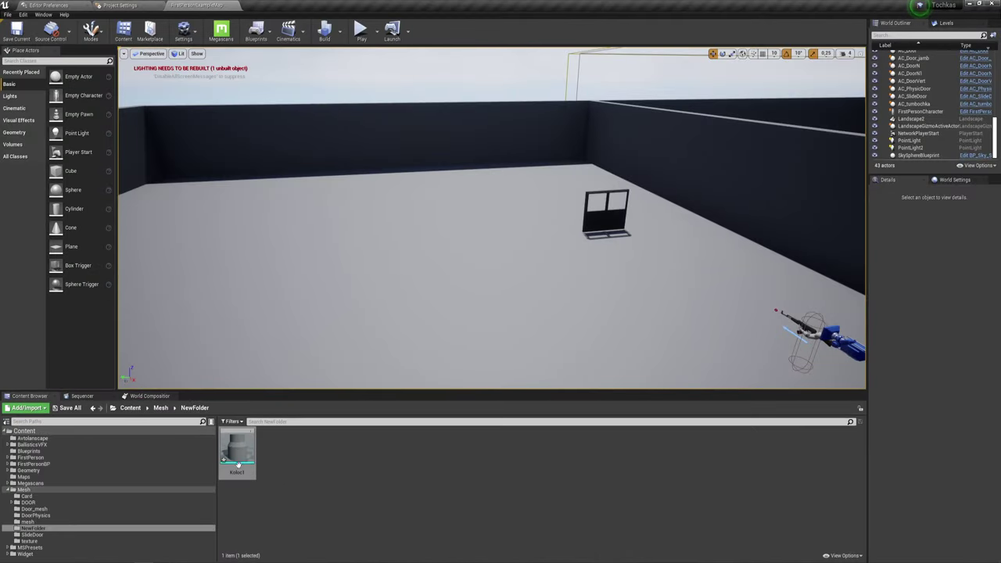
Import Koloc2.fbx into Koloc1 through Level Of Detail > Import LOD > Add LOD 1.
mouse_move(244, 445)
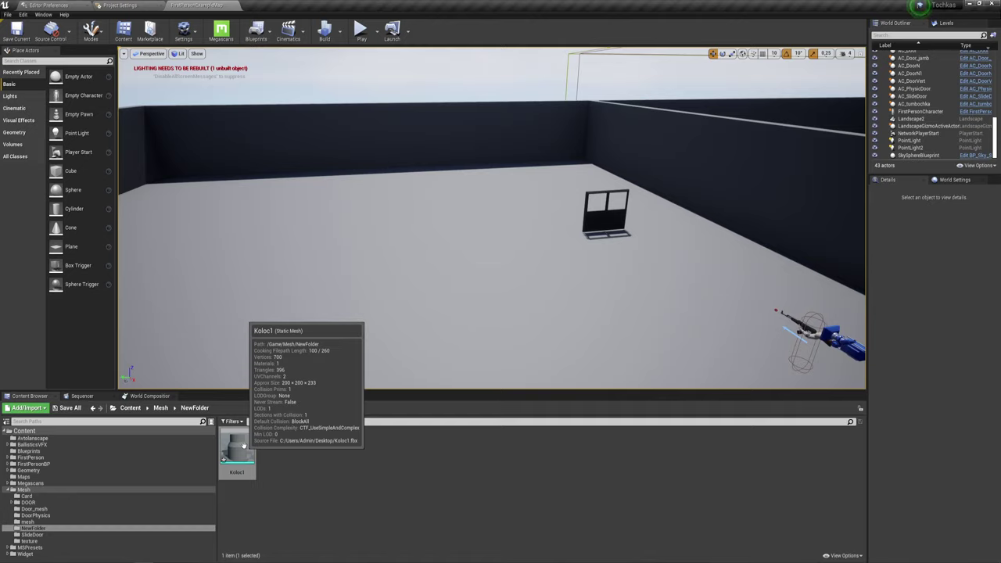
right_click(243, 445)
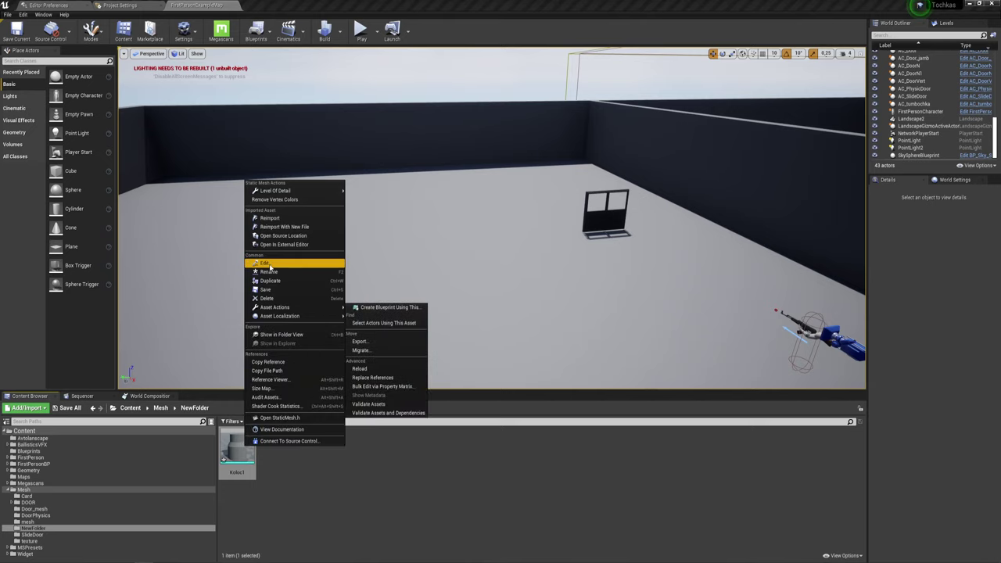
mouse_move(332, 192)
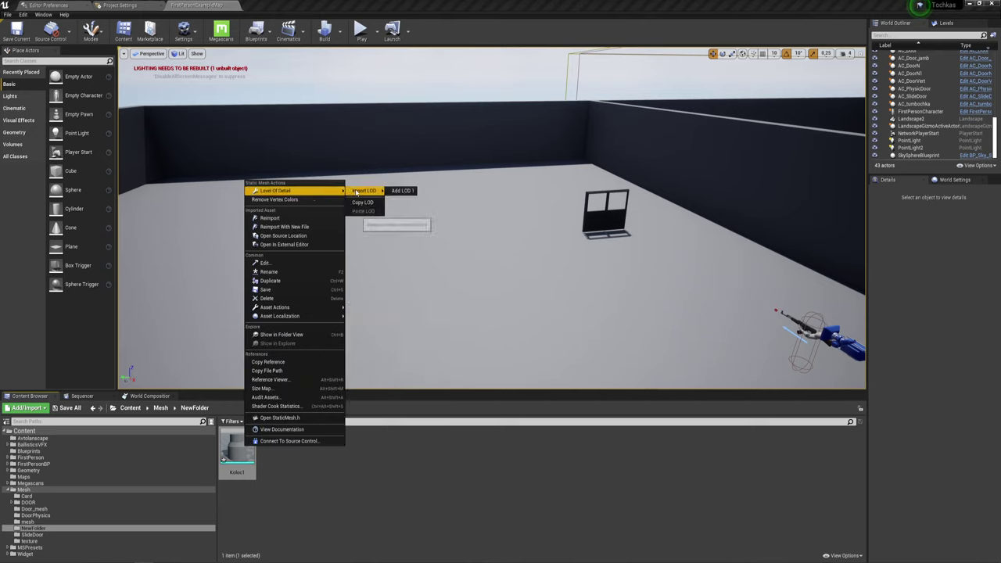
left_click(403, 191)
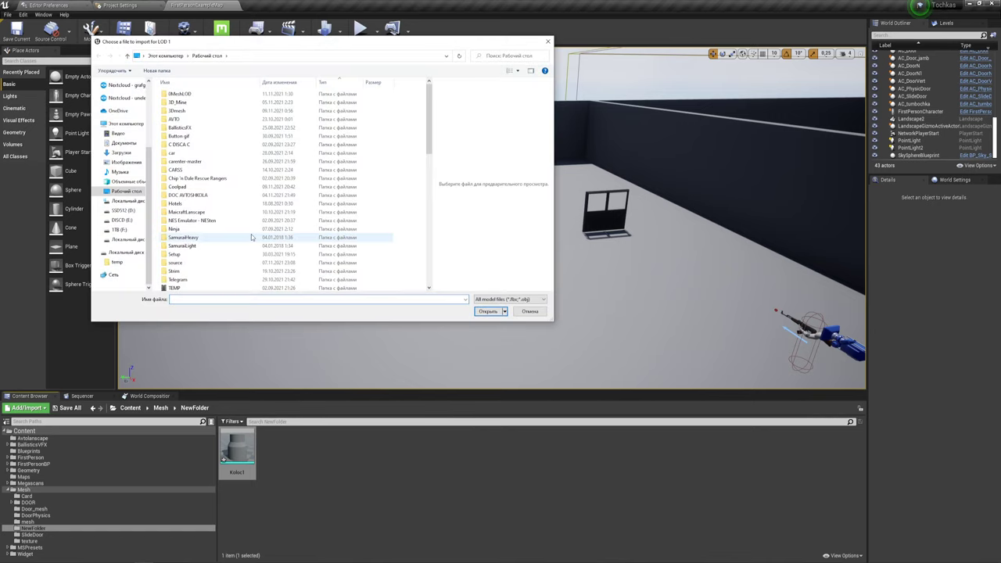
scroll(251, 233, "down", 6)
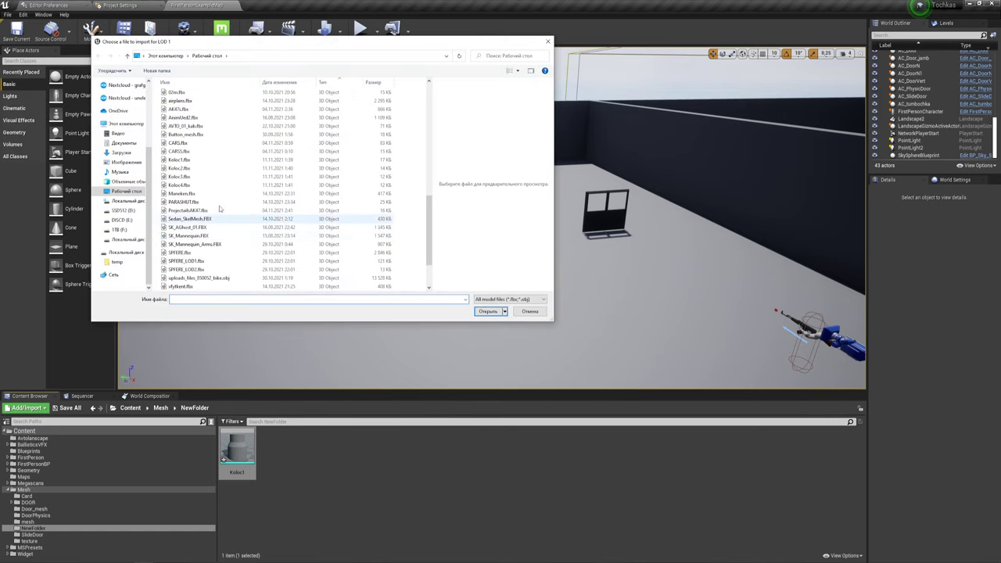
left_click(188, 169)
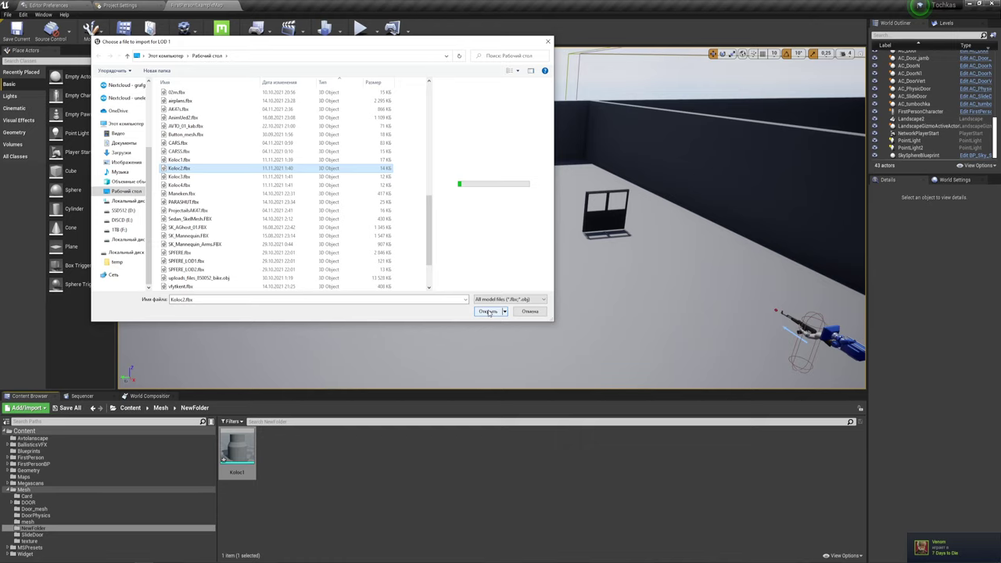
left_click(487, 312)
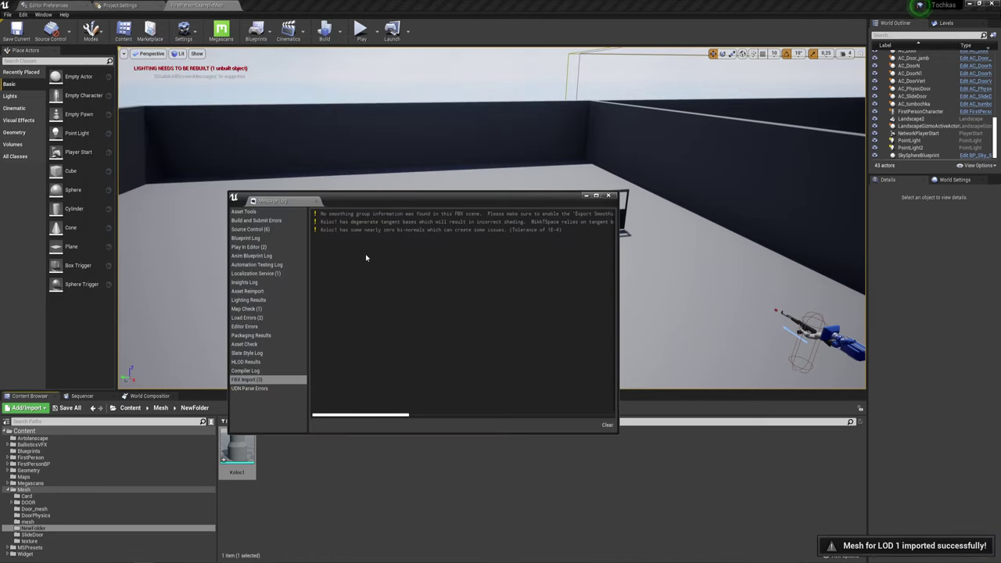
Add Koloc3.fbx to the Koloc1 mesh as LOD 2.
left_click(608, 195)
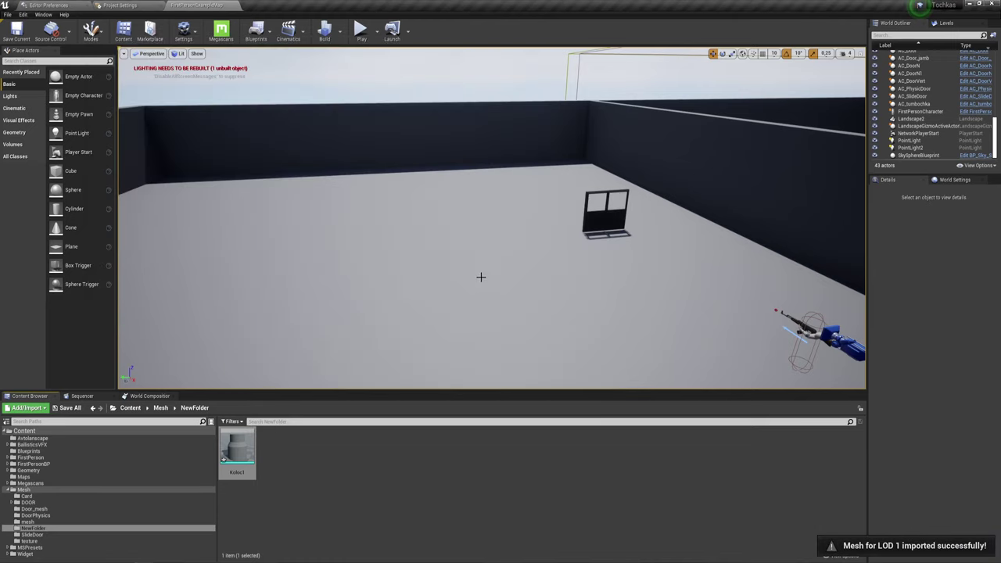
right_click(236, 447)
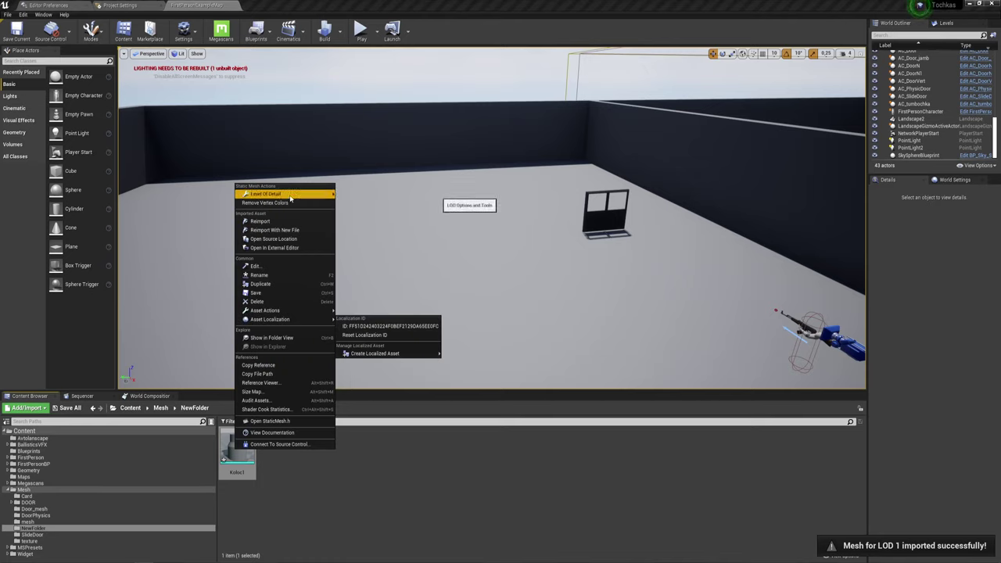
mouse_move(313, 194)
mouse_move(364, 194)
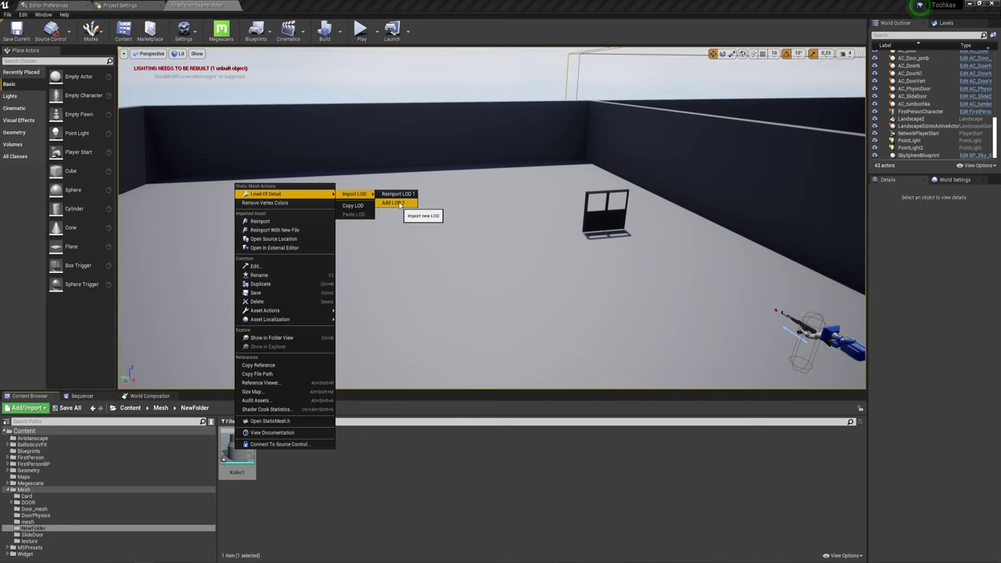
left_click(400, 204)
scroll(228, 213, "down", 5)
scroll(228, 213, "down", 3)
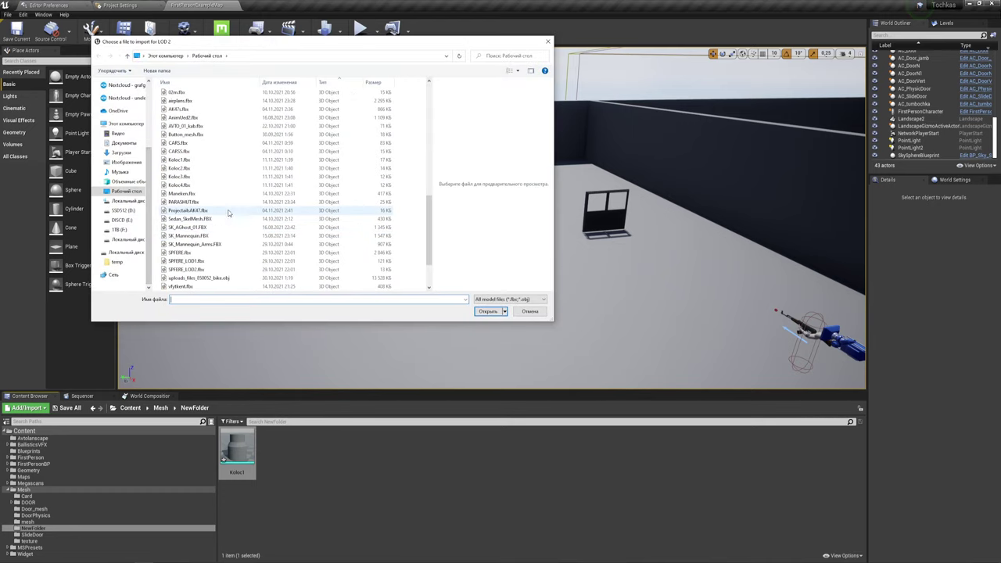
left_click(188, 176)
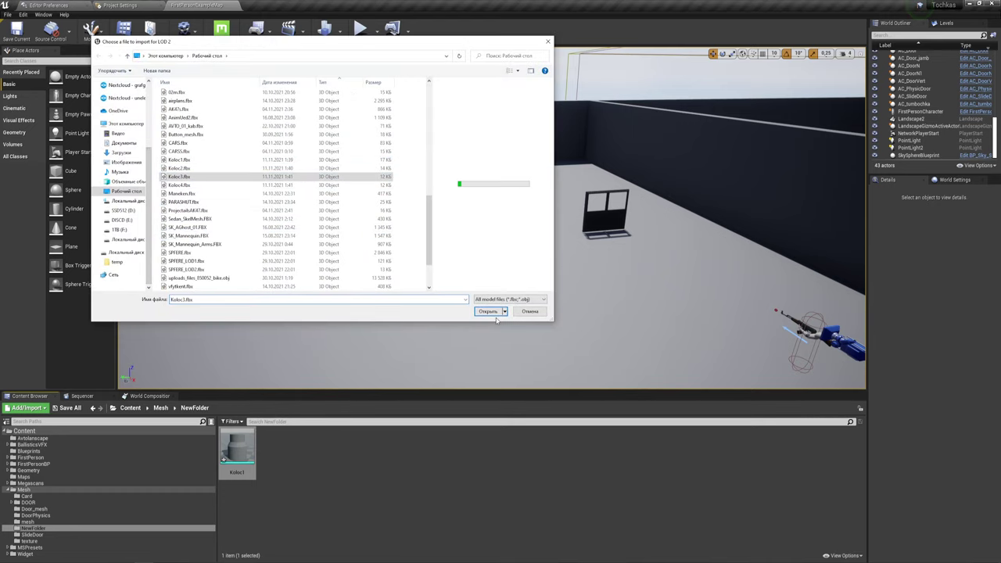
left_click(495, 312)
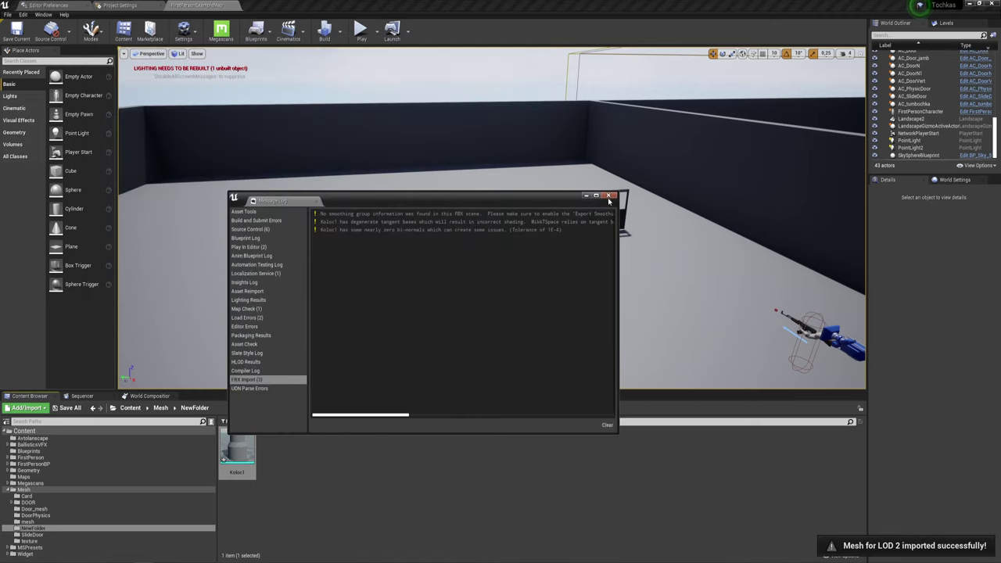
Add Koloc4.fbx to the Koloc1 mesh as LOD 3, giving it four LODs.
right_click(223, 455)
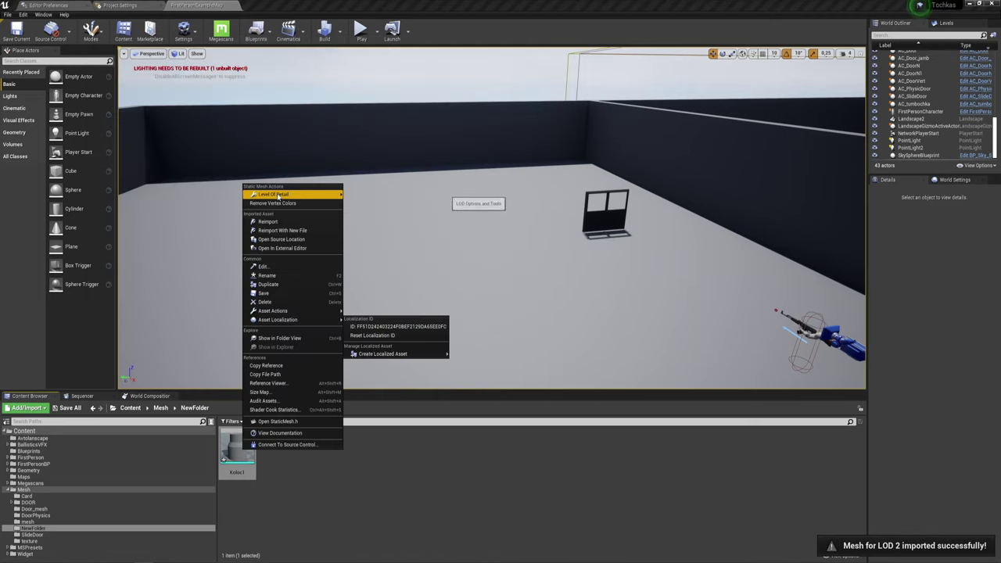
mouse_move(281, 196)
mouse_move(370, 190)
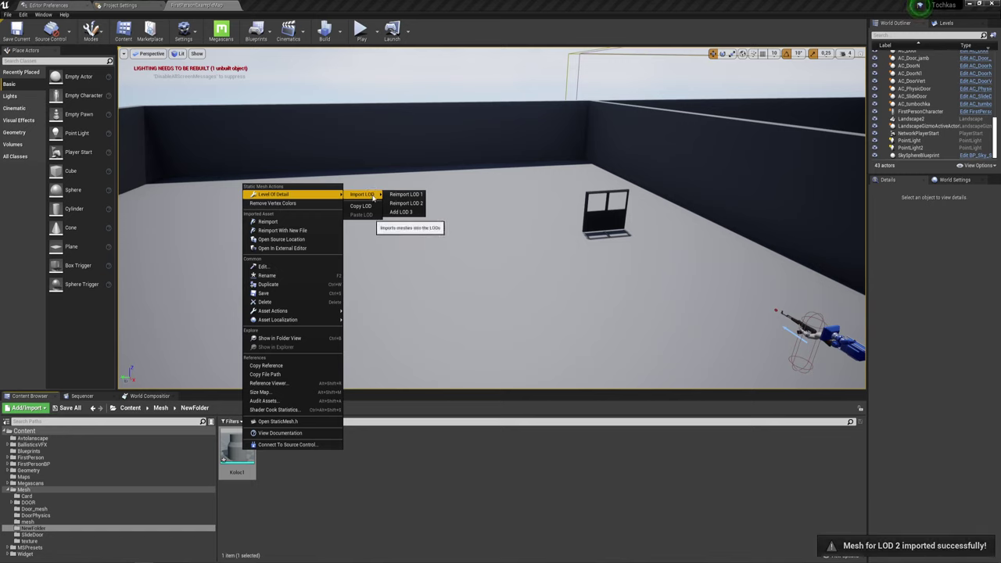
left_click(400, 212)
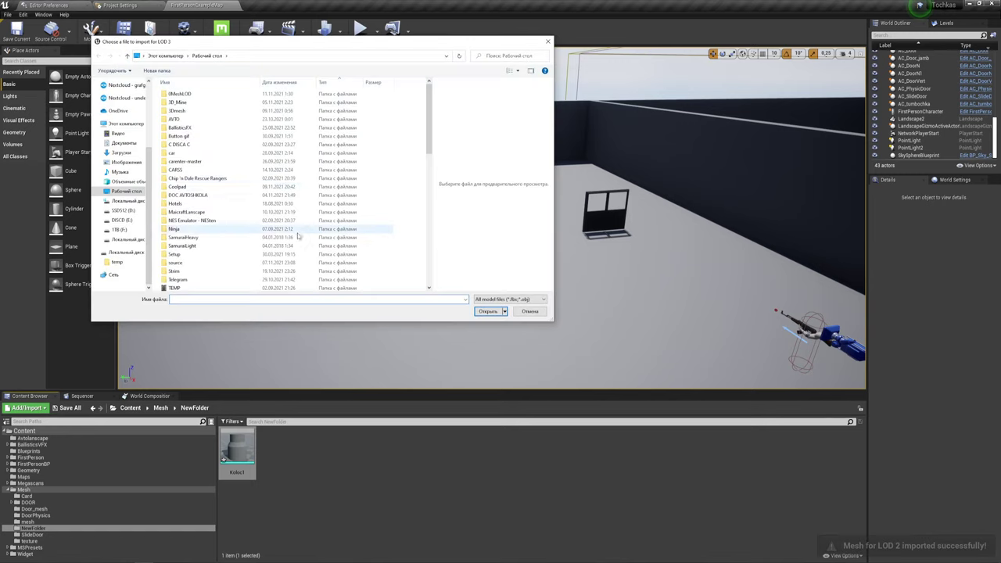
scroll(297, 235, "down", 6)
scroll(258, 237, "down", 5)
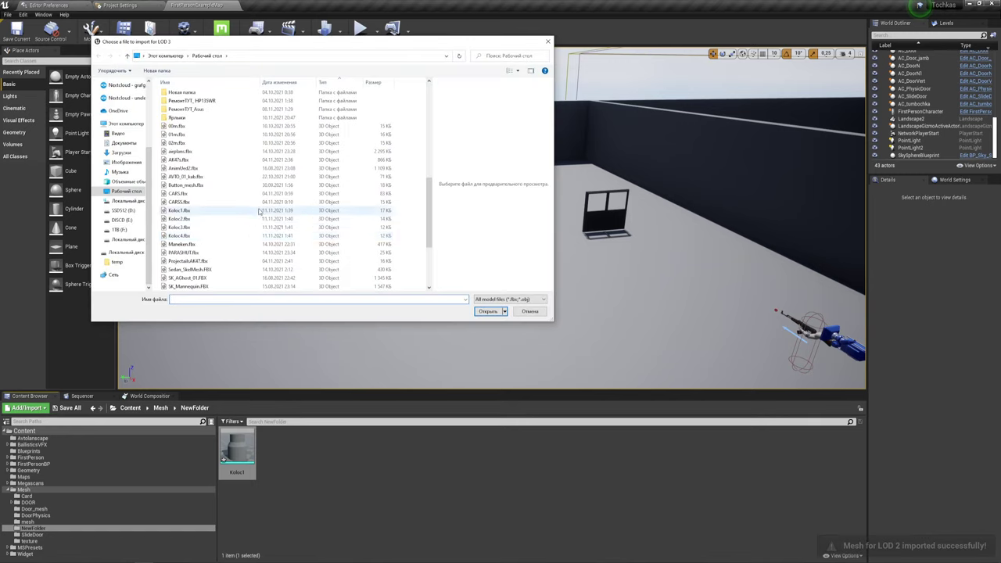
left_click(179, 236)
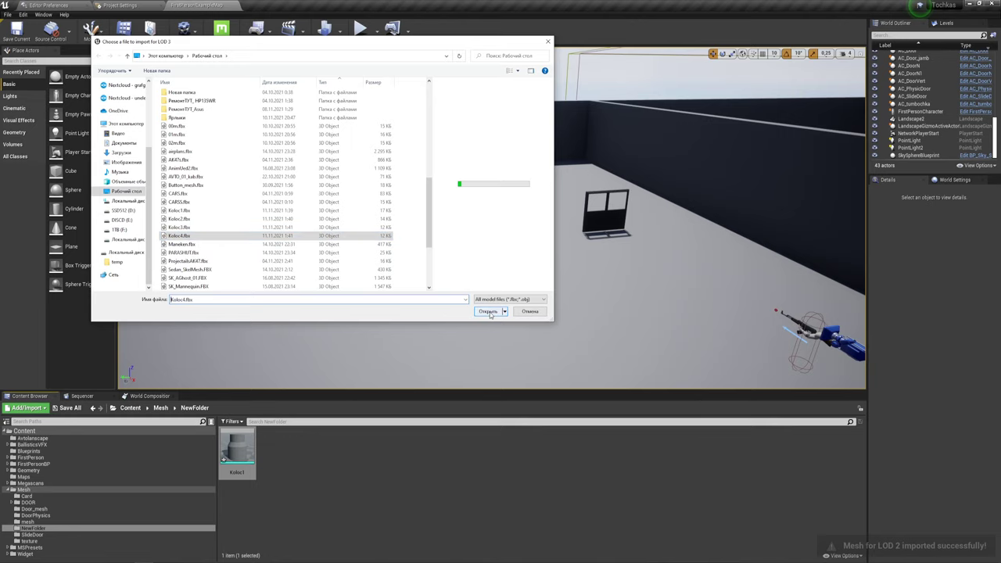
left_click(488, 312)
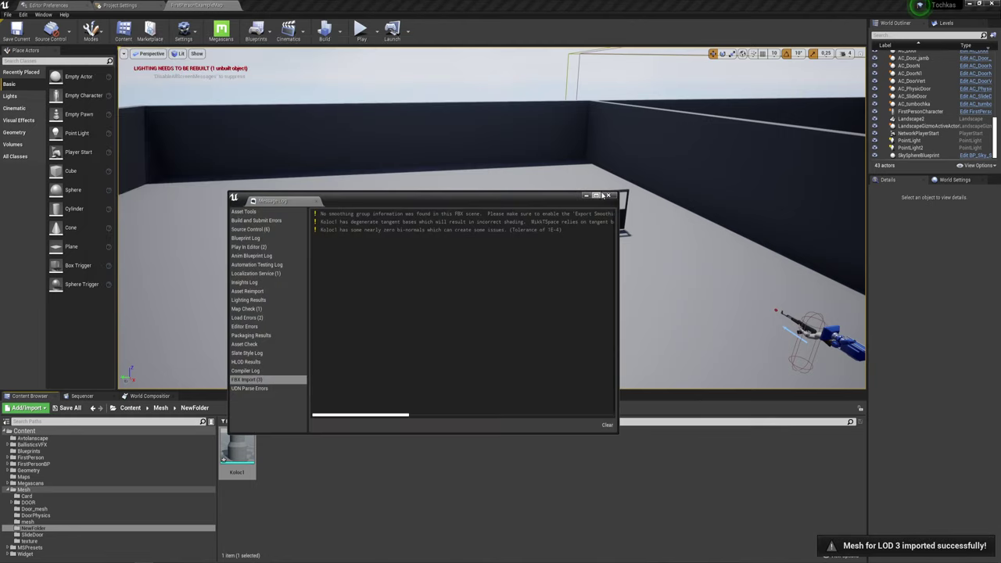
left_click(607, 196)
mouse_move(239, 431)
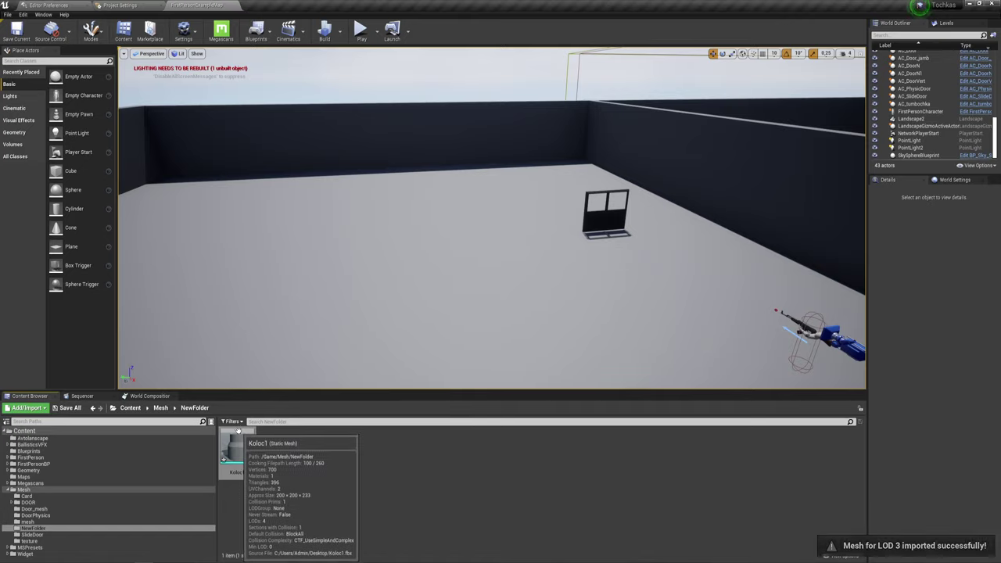
Inspect the Koloc1 mesh, then drag it onto the level floor.
double_click(235, 449)
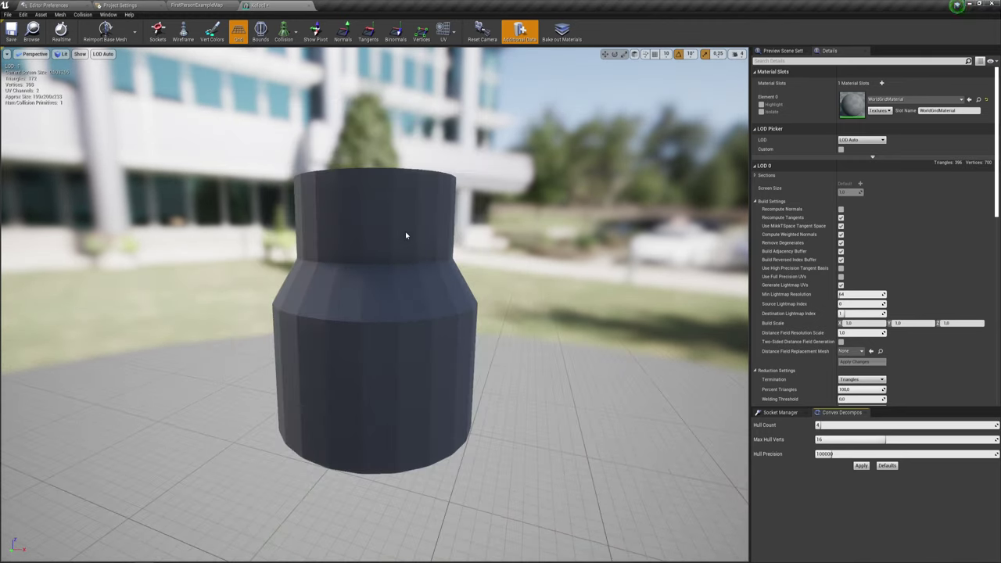
left_click(196, 5)
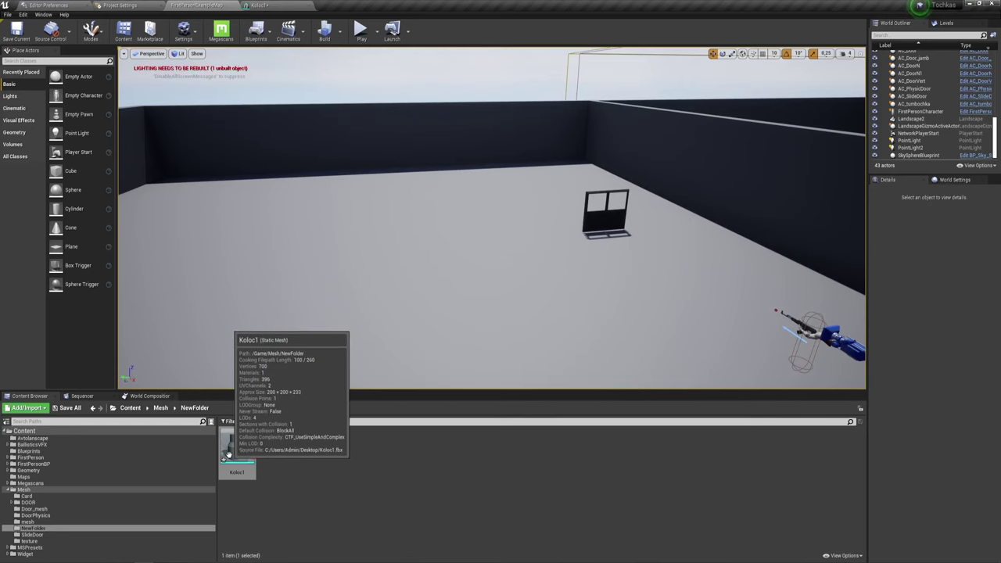
left_click_drag(237, 450, 533, 301)
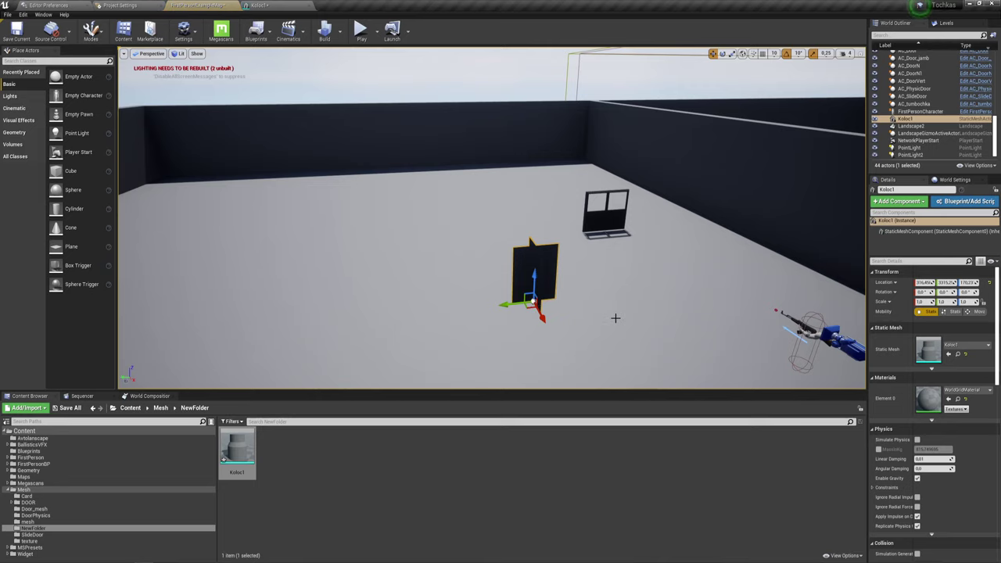
Frame the placed bottle and zoom in and out to watch it switch LODs.
right_click_drag(614, 315, 641, 309)
key("f")
scroll(492, 218, "up", 3)
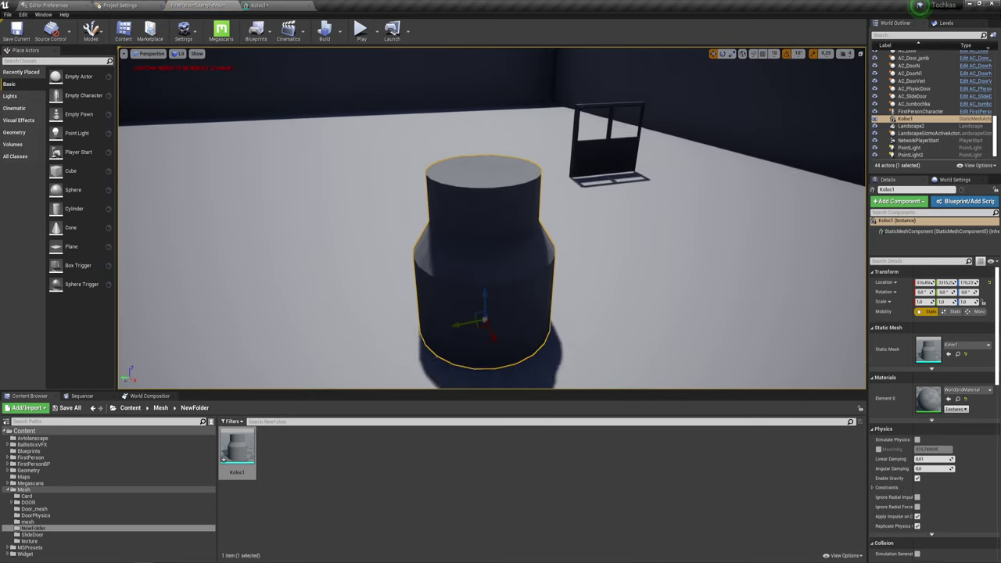
scroll(491, 218, "up", 3)
scroll(492, 218, "up", 3)
scroll(491, 218, "up", 2)
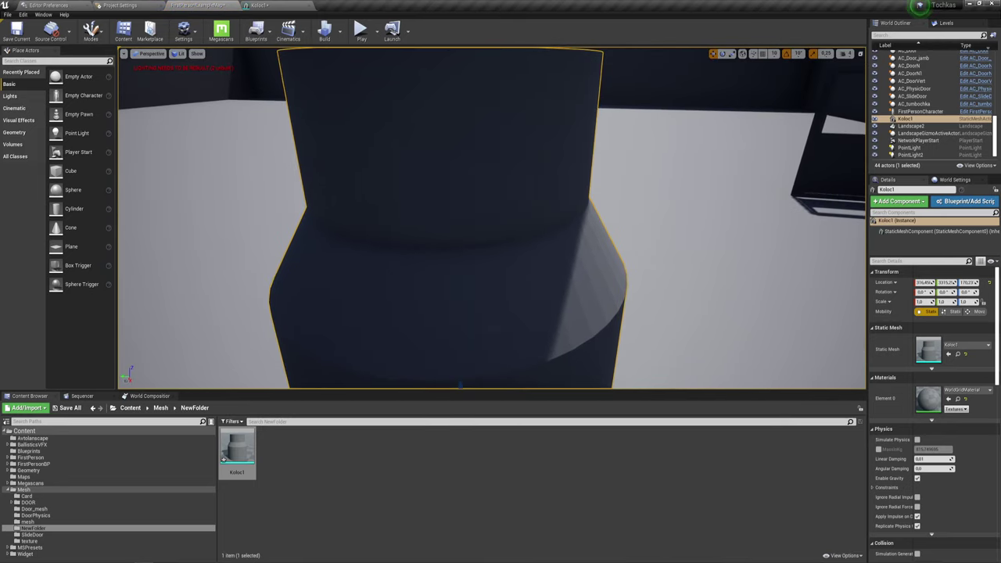
scroll(492, 218, "down", 5)
scroll(492, 218, "down", 2)
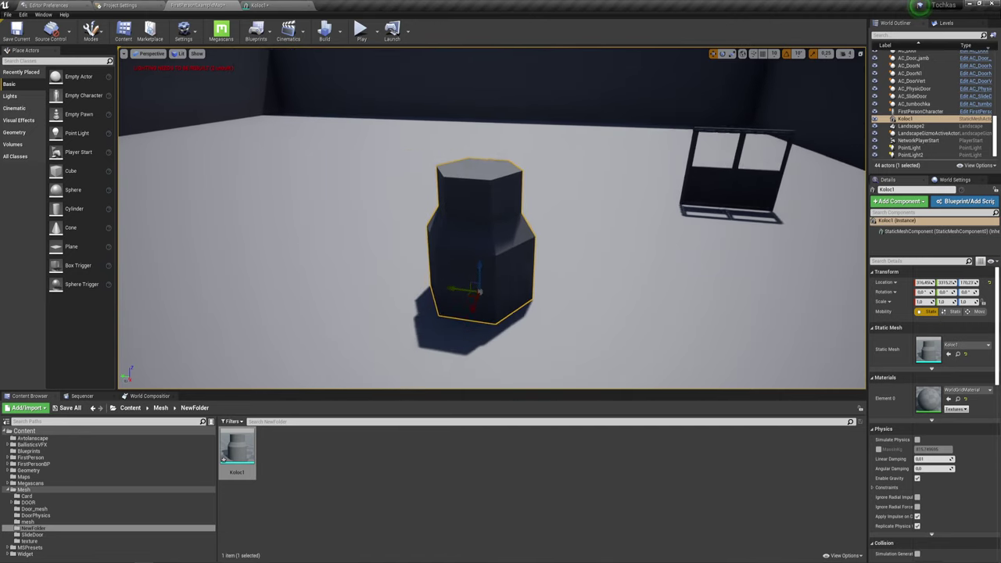
scroll(492, 218, "down", 3)
right_click_drag(501, 191, 502, 191)
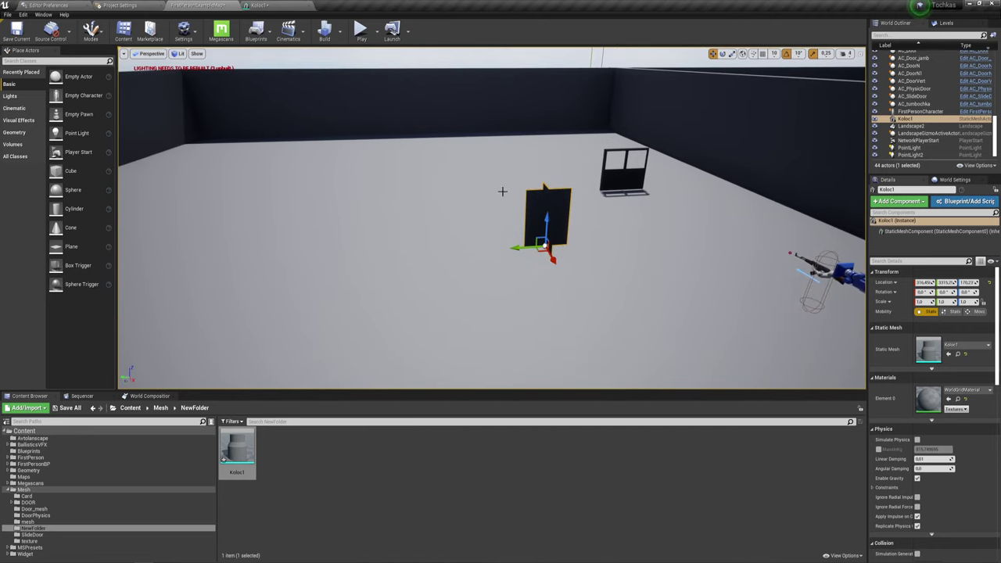
In the Koloc1 mesh editor, tick Custom under LOD Picker and scroll down to the LOD settings.
left_click(270, 5)
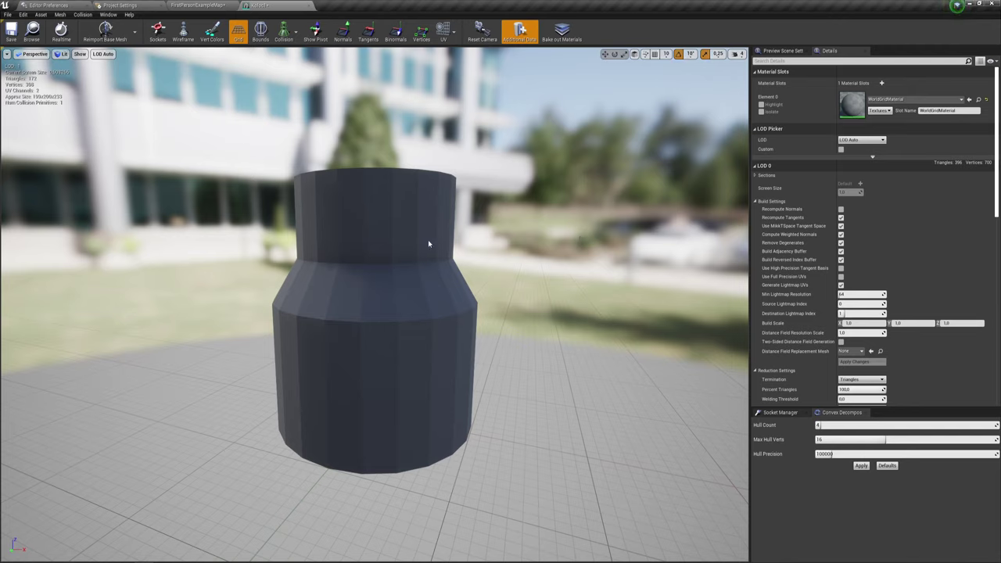
left_click(863, 140)
left_click(866, 141)
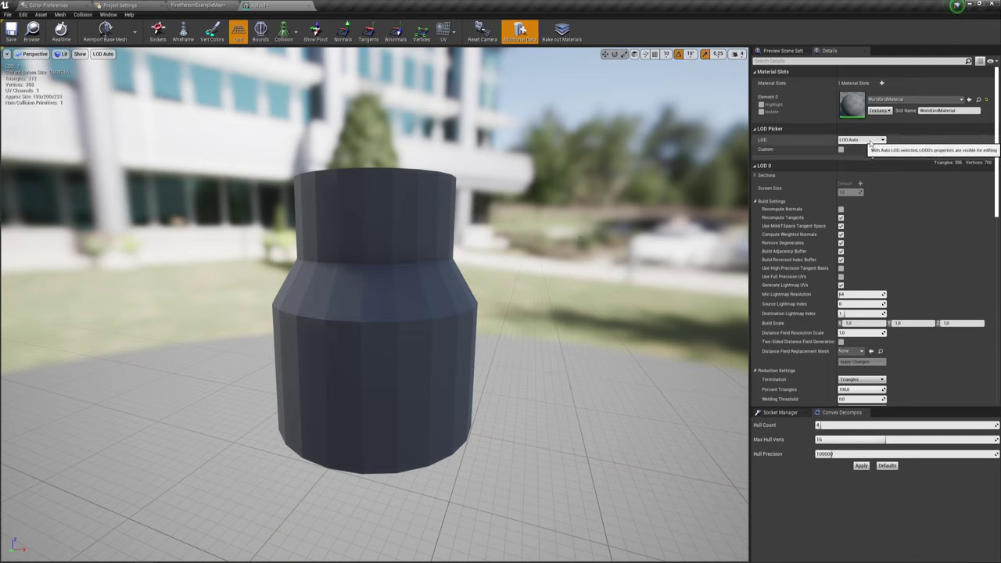
left_click(868, 141)
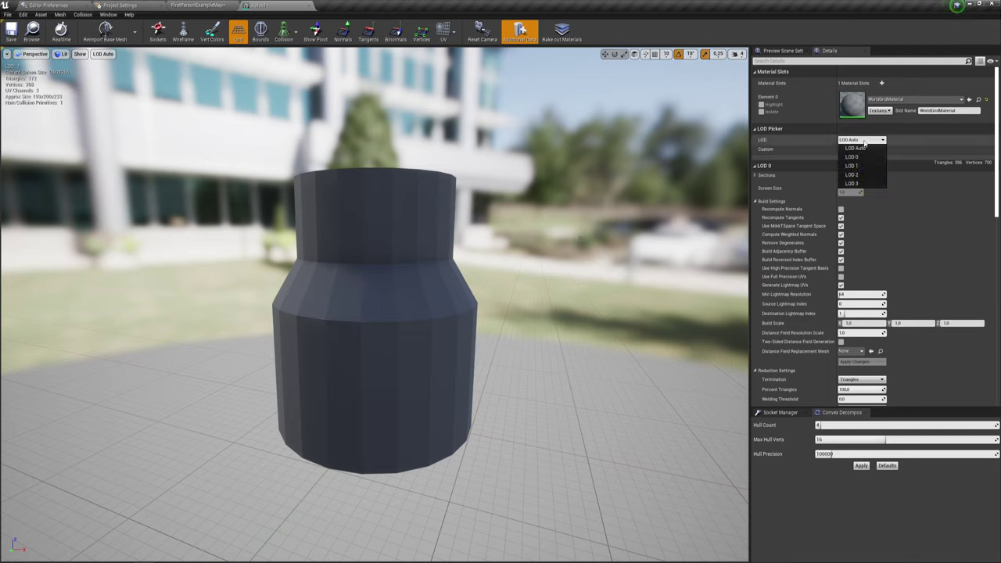
left_click(852, 148)
left_click(840, 149)
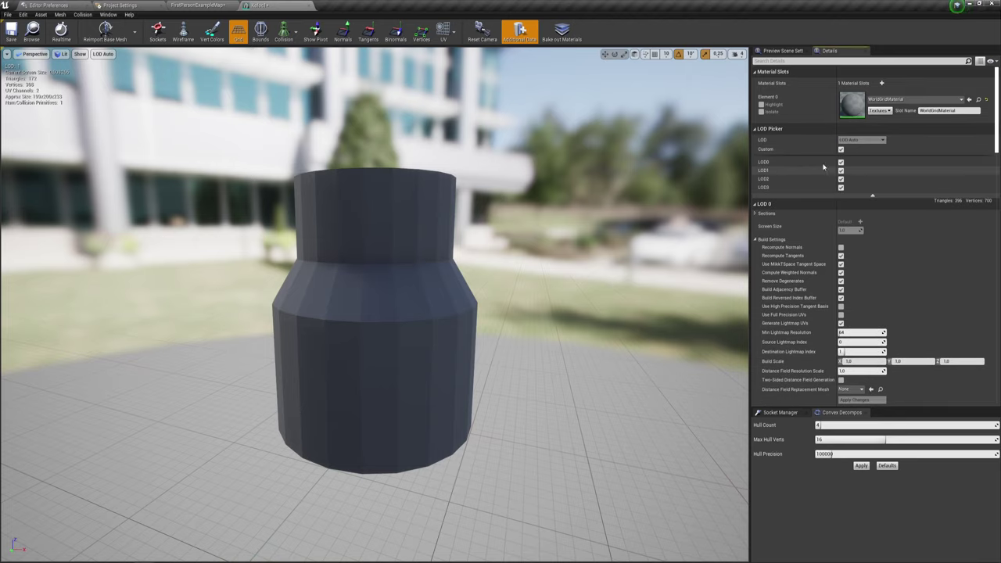
scroll(864, 208, "down", 1)
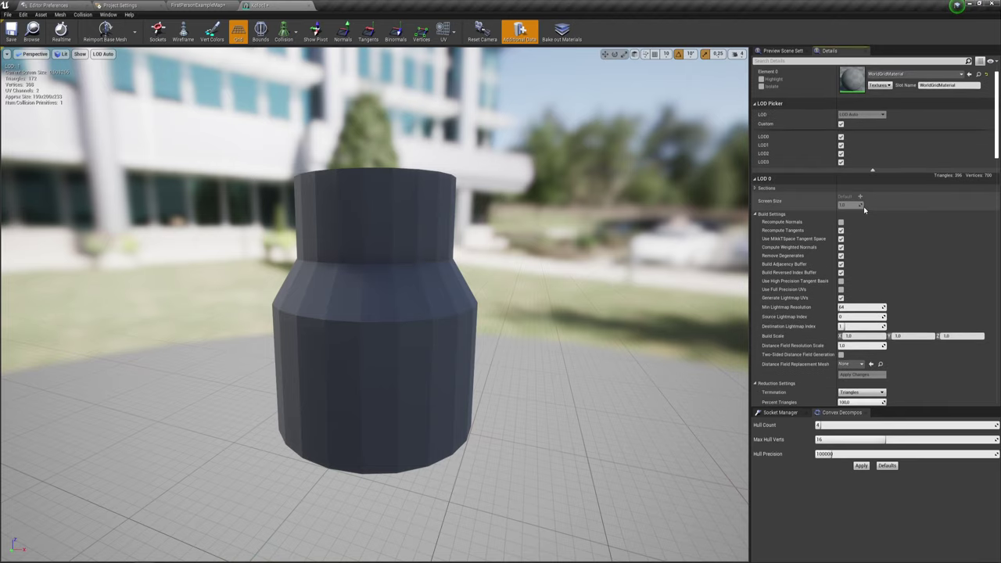
scroll(864, 209, "down", 3)
scroll(989, 178, "down", 2)
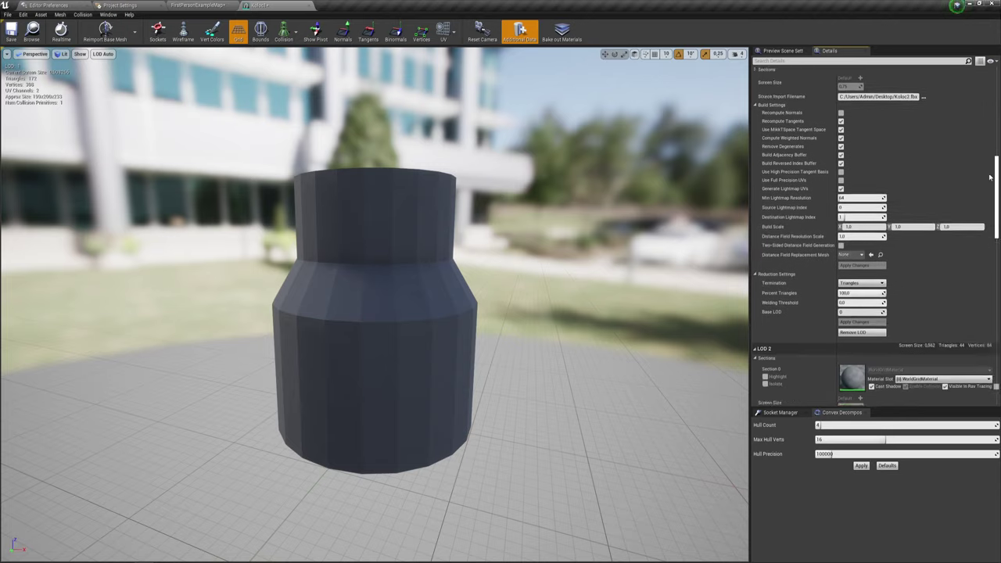
left_click_drag(989, 177, 989, 300)
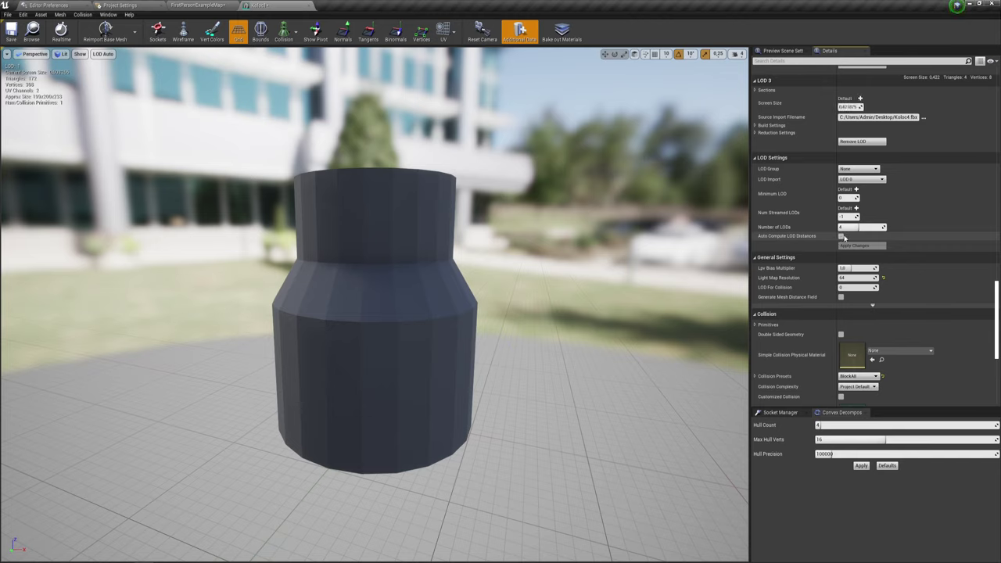
Scroll through the Details panel reviewing the LOD 0 and LOD 1 sections.
scroll(867, 117, "up", 5)
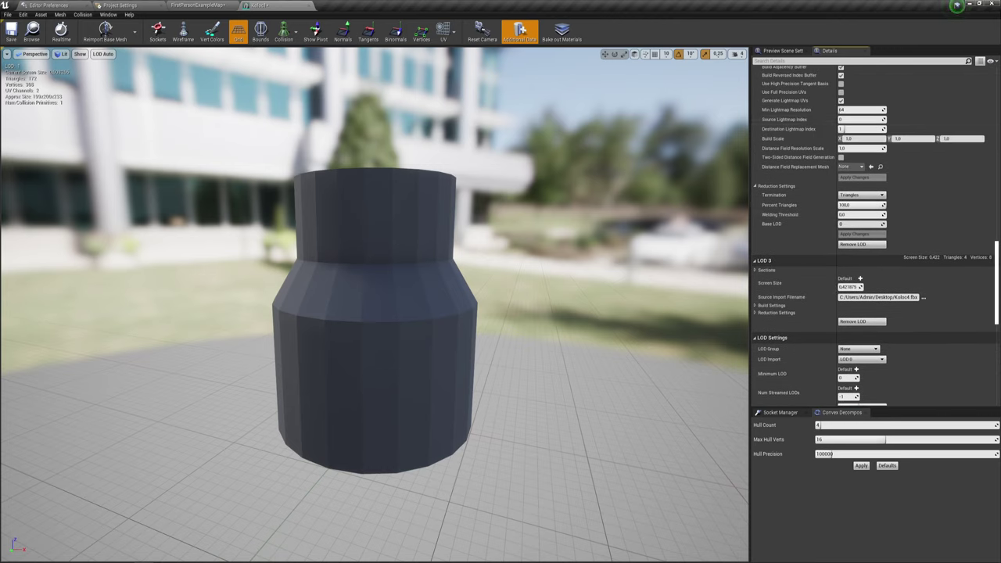
scroll(989, 190, "up", 10)
left_click_drag(989, 190, 991, 97)
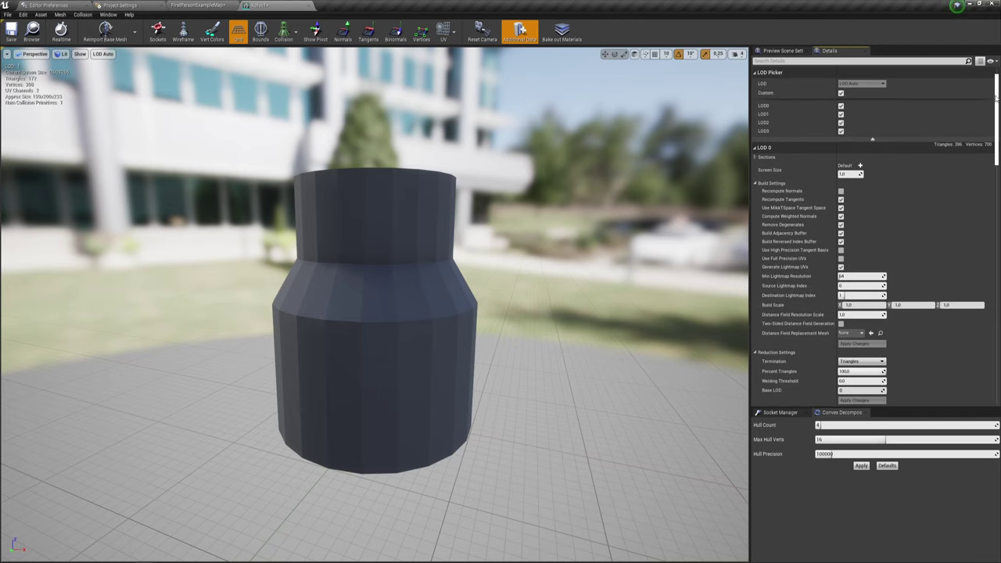
scroll(847, 202, "down", 2)
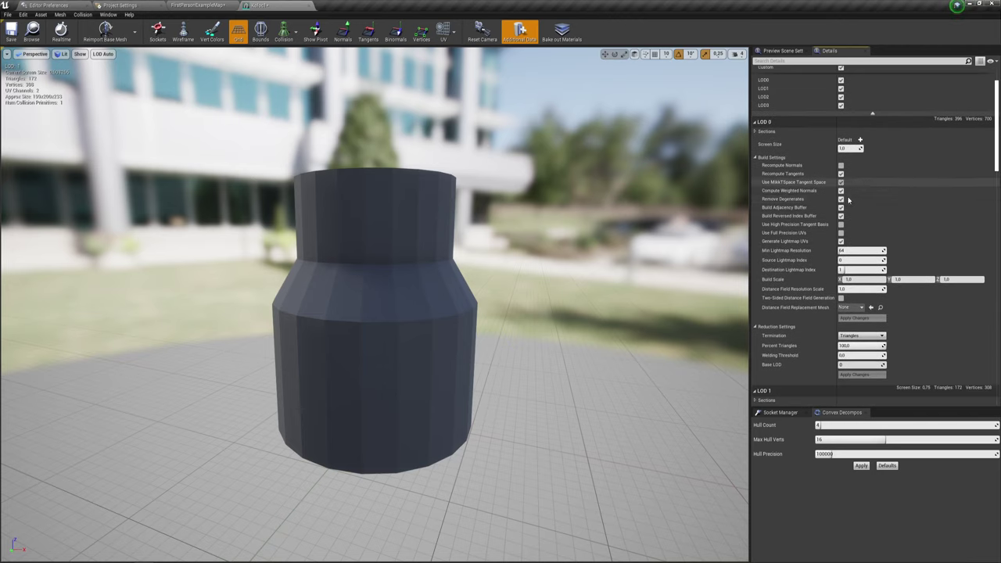
scroll(849, 179, "down", 1)
scroll(848, 178, "down", 3)
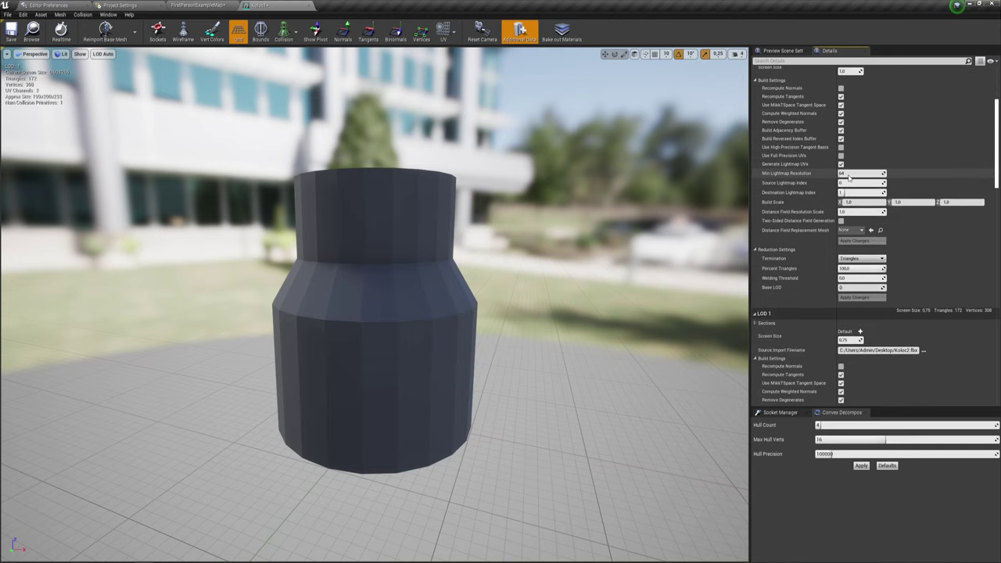
scroll(806, 192, "down", 4)
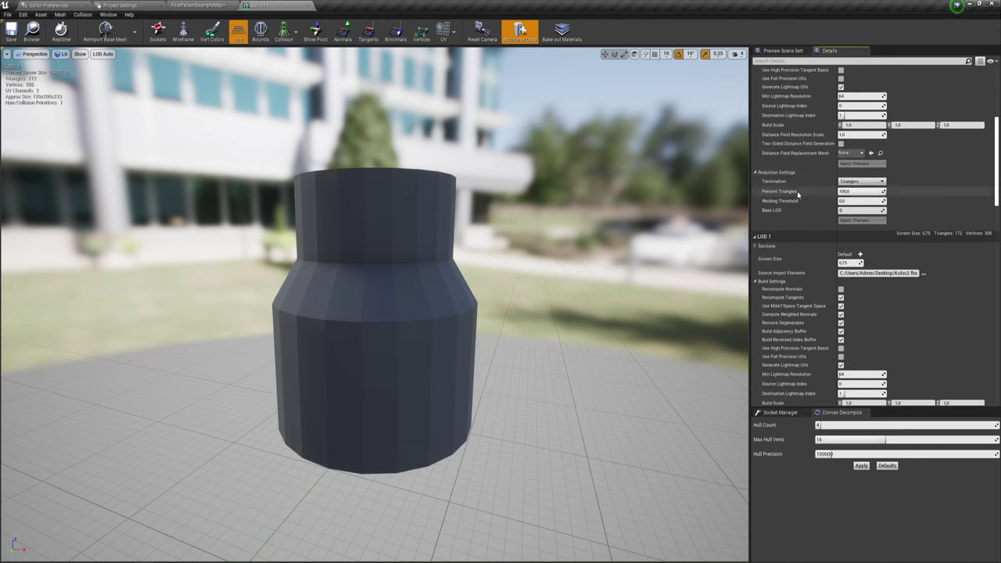
scroll(846, 186, "down", 2)
scroll(847, 176, "down", 2)
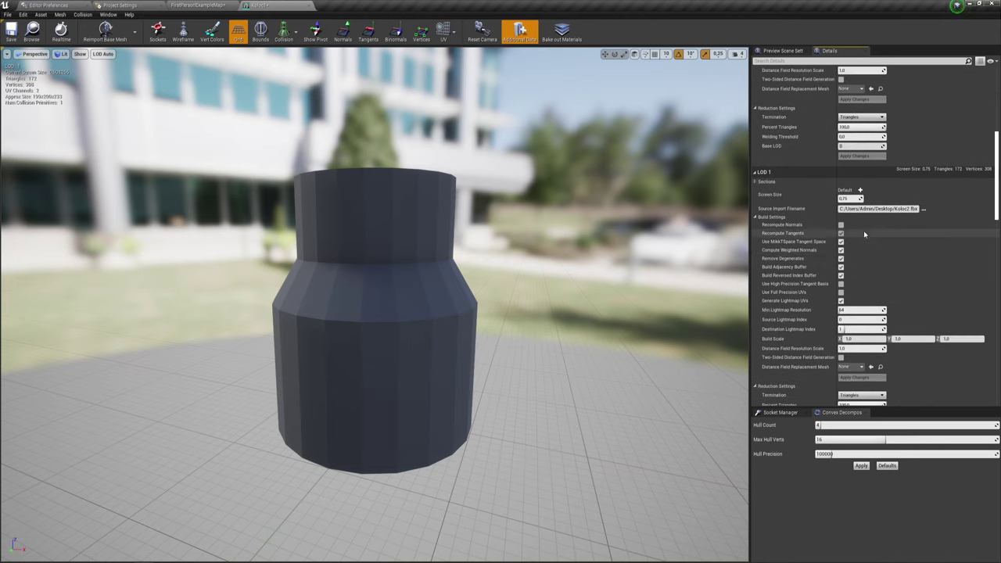
scroll(849, 164, "down", 1)
Enter 0.321 as LOD 1's screen size while pulling the preview back to the billboard LOD.
left_click(850, 160)
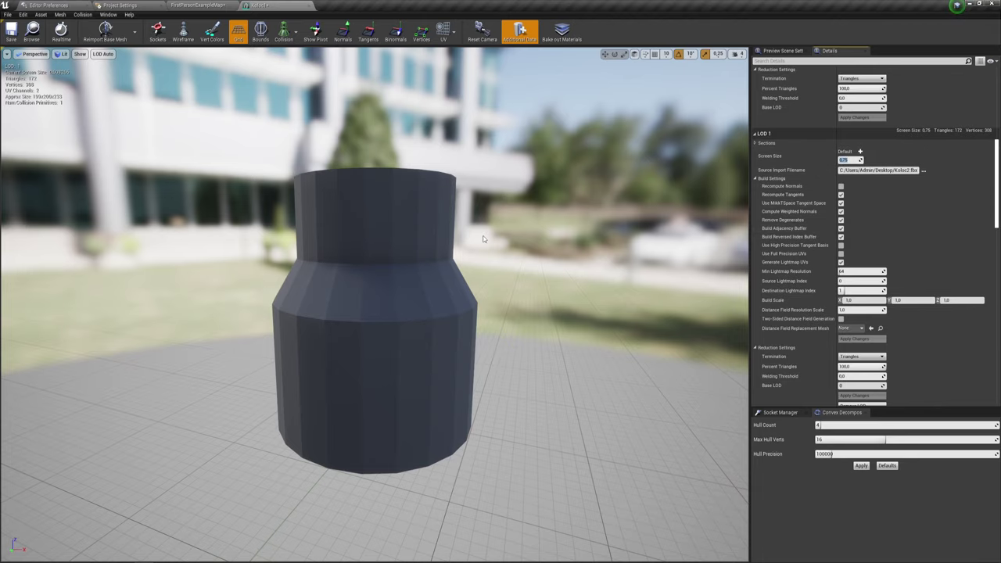
mouse_move(483, 239)
left_mouse_down()
mouse_move(415, 234)
mouse_move(484, 238)
left_mouse_up()
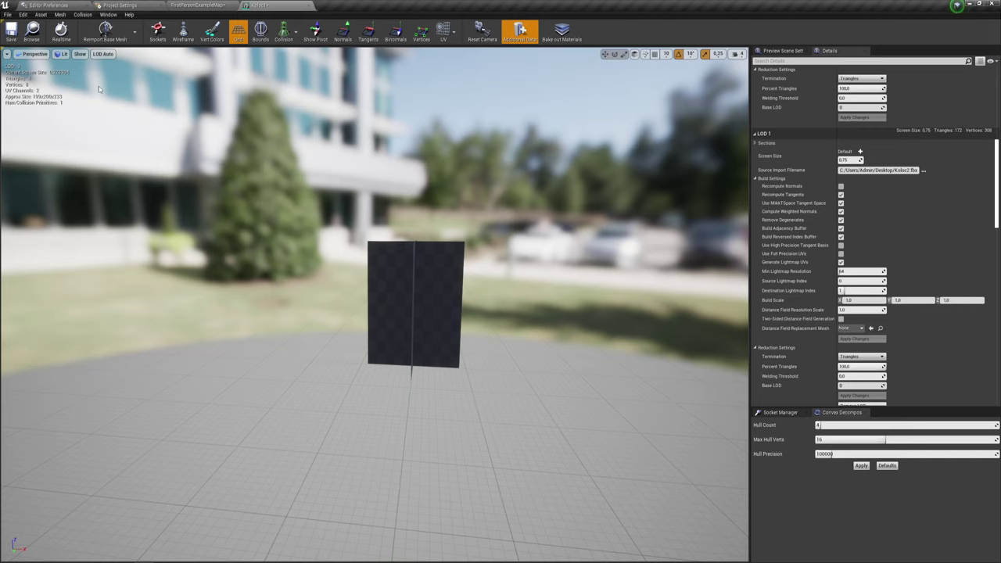
left_click(847, 159)
type("0.32")
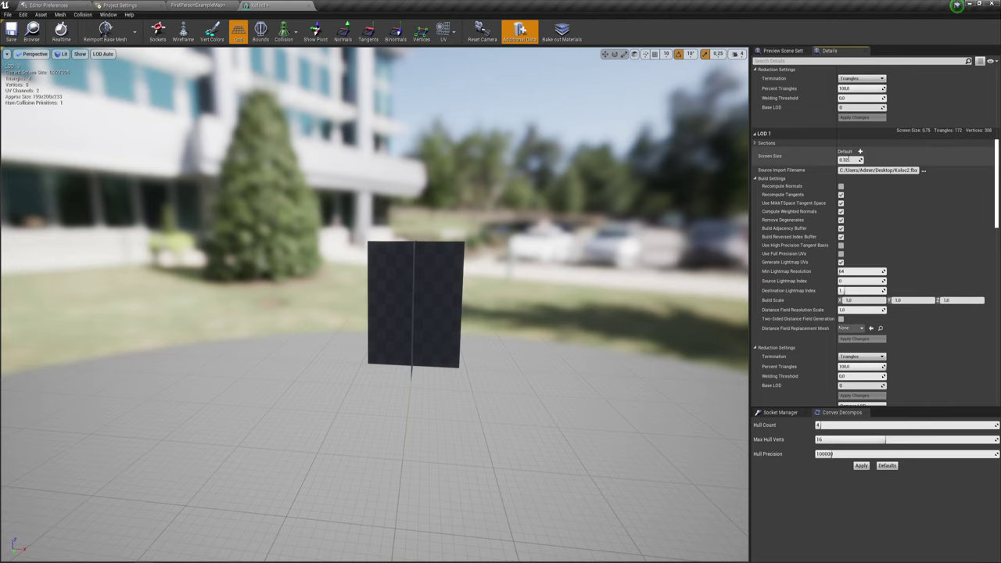
Commit LOD 1's screen size at 0.32 and zoom the preview to check the LOD swaps.
key("Return")
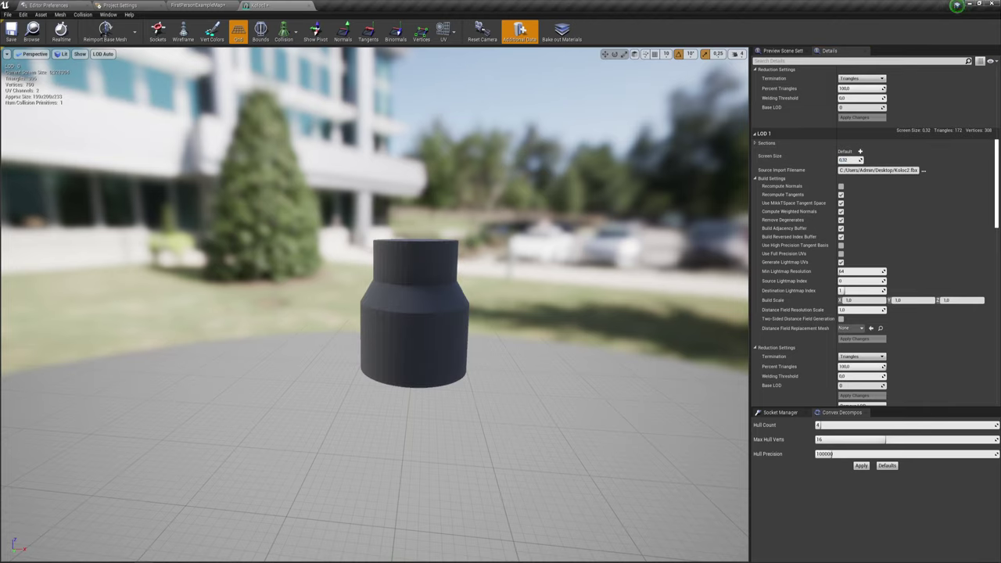
scroll(414, 312, "up", 5)
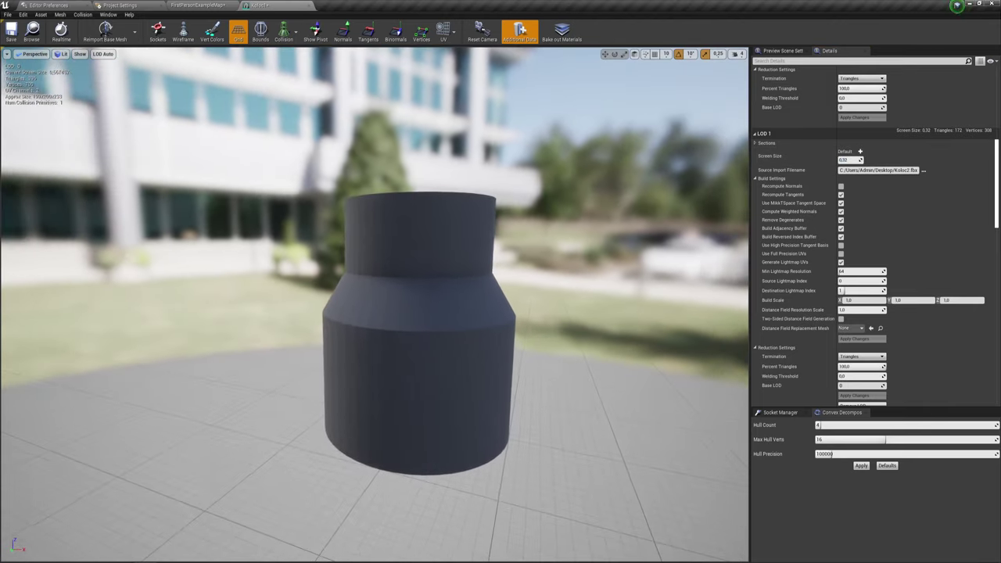
scroll(414, 328, "down", 3)
scroll(414, 328, "down", 2)
scroll(415, 329, "up", 5)
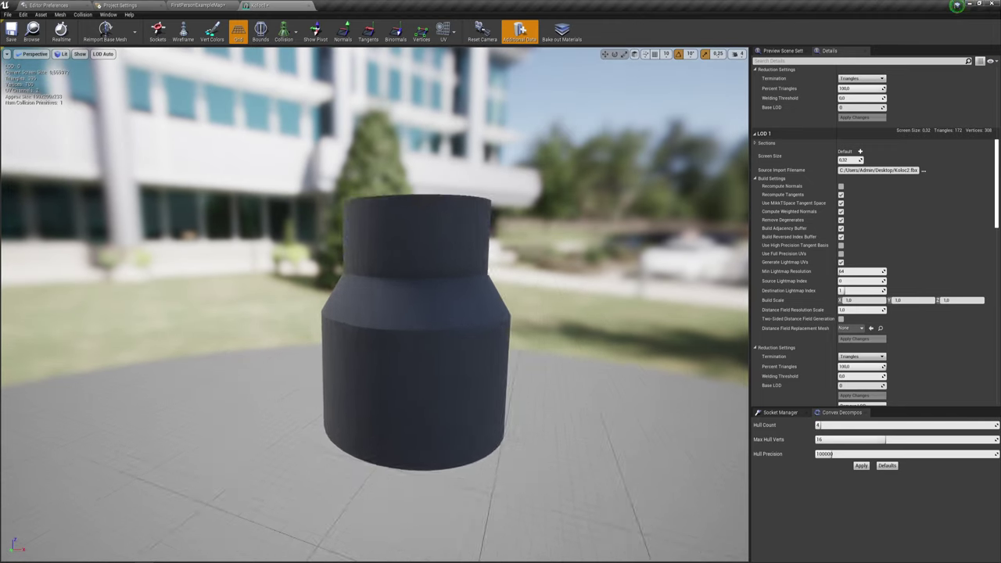
scroll(415, 329, "up", 4)
scroll(415, 329, "down", 5)
scroll(415, 328, "down", 2)
scroll(415, 328, "down", 1)
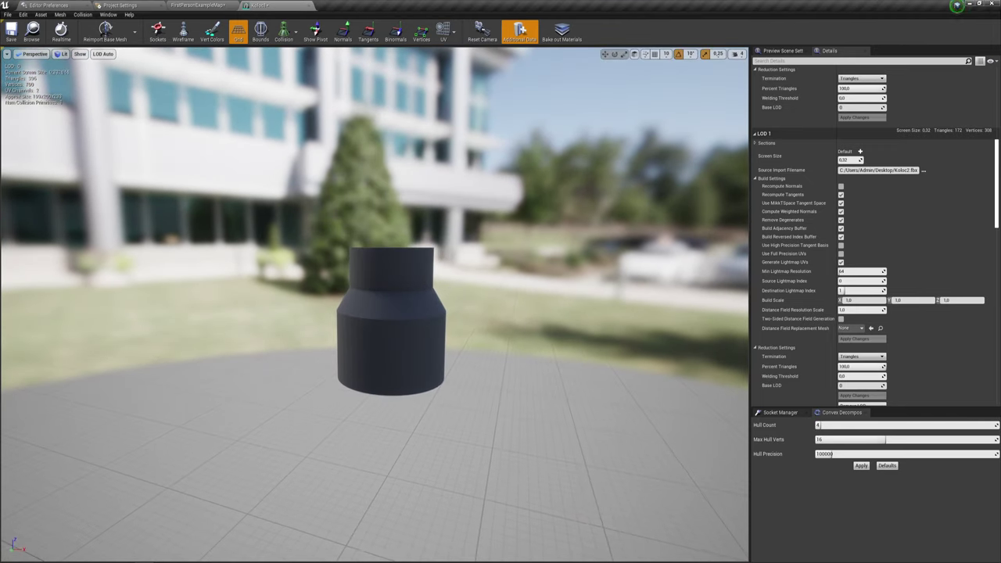
scroll(390, 320, "down", 1)
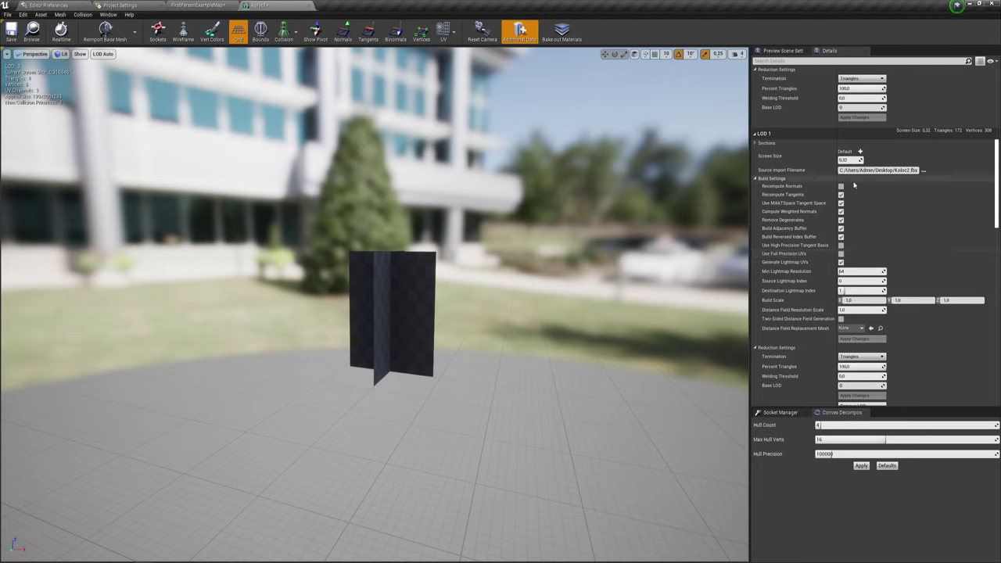
Scroll the Details panel down to the LOD 2 section.
scroll(853, 185, "down", 3)
scroll(856, 176, "down", 3)
scroll(859, 164, "down", 3)
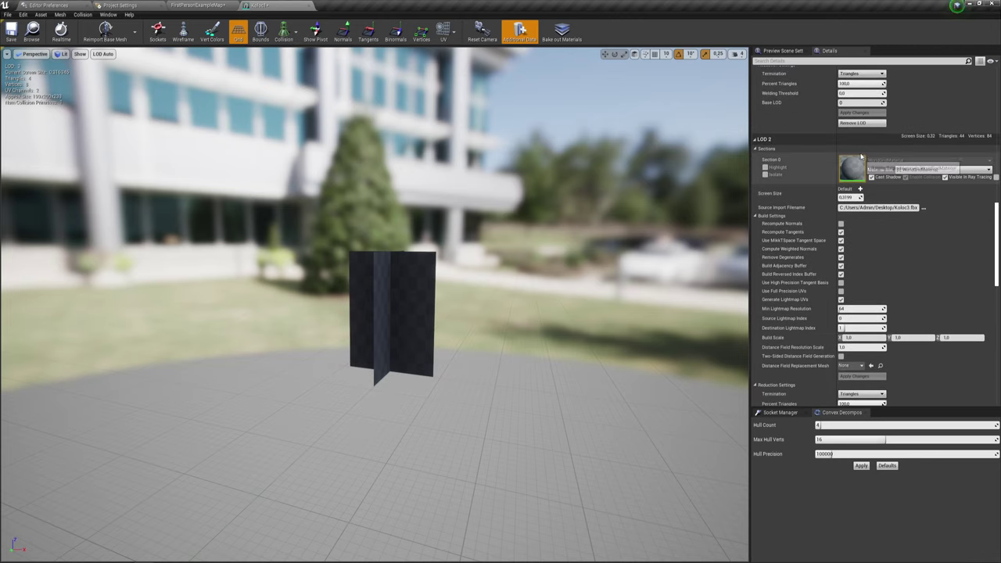
Set LOD 2's screen size to 0.18 in the static mesh Details.
scroll(863, 160, "up", 1)
scroll(868, 166, "up", 3)
scroll(872, 172, "up", 2)
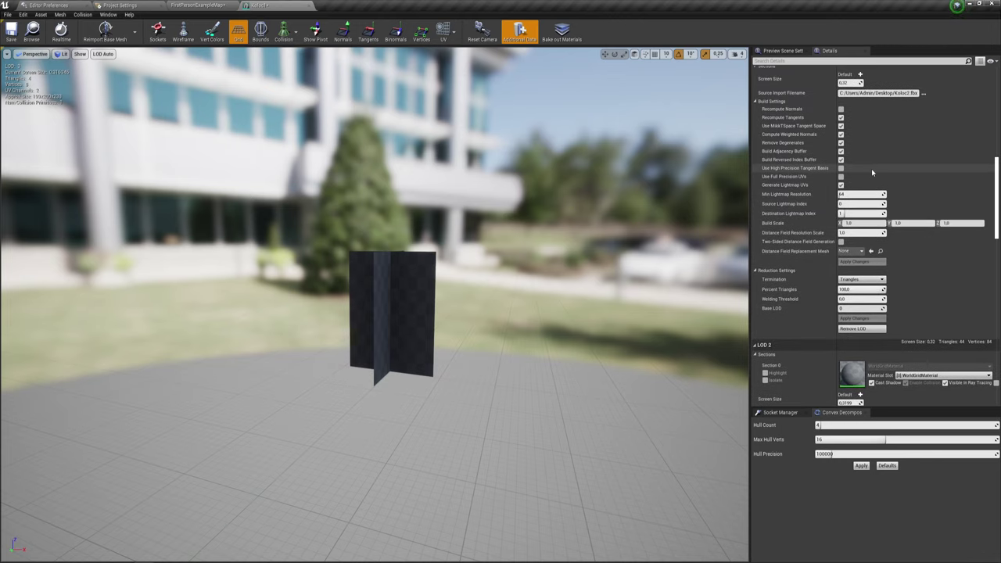
scroll(873, 172, "down", 5)
scroll(872, 173, "down", 1)
scroll(866, 297, "up", 6)
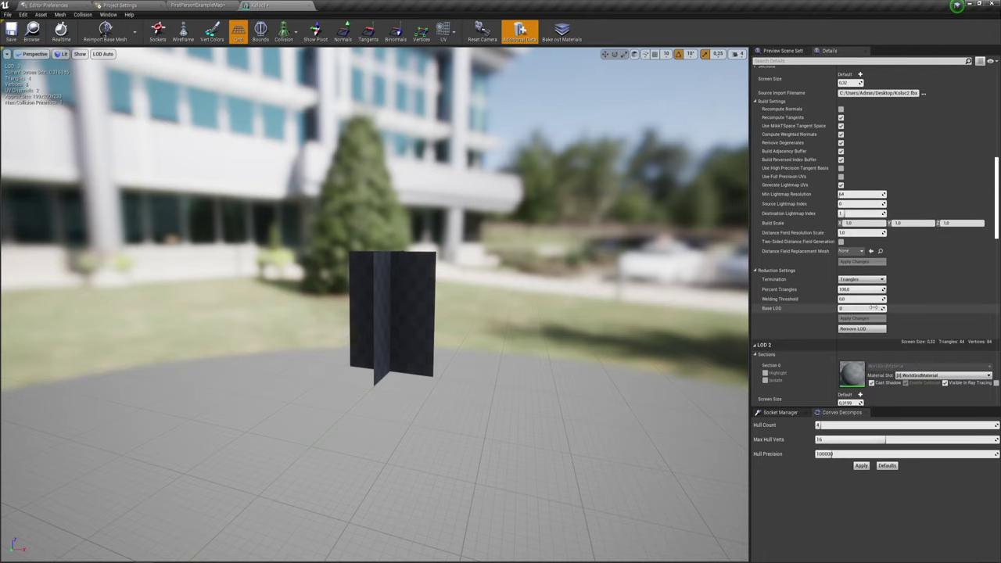
scroll(868, 282, "down", 4)
scroll(852, 211, "down", 2)
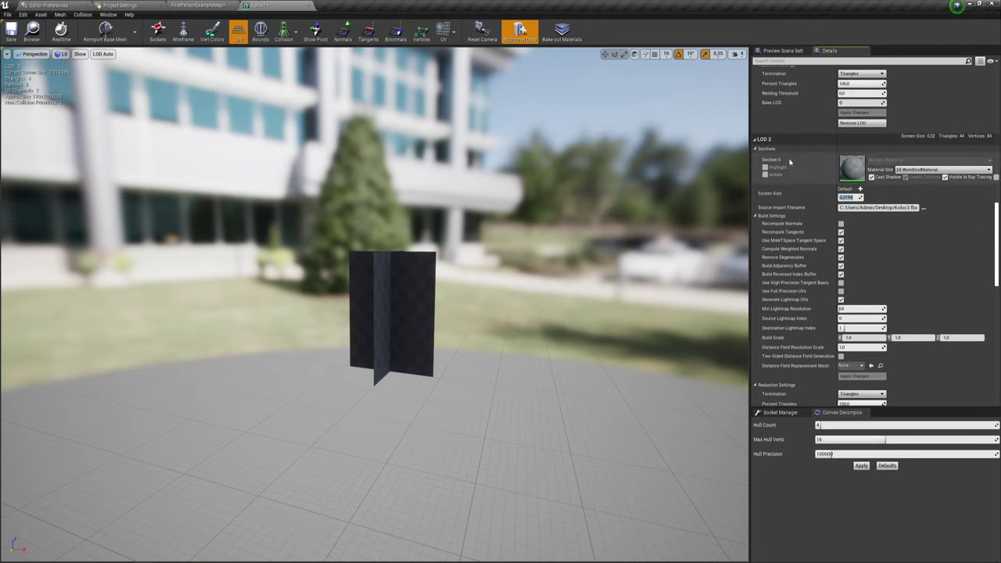
scroll(486, 267, "down", 1)
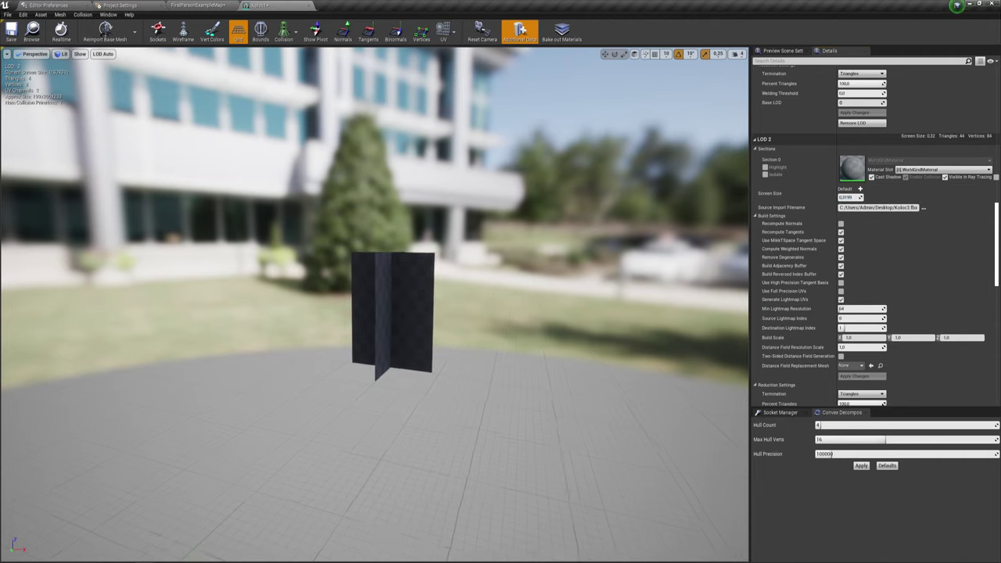
scroll(391, 312, "down", 2)
scroll(391, 313, "down", 1)
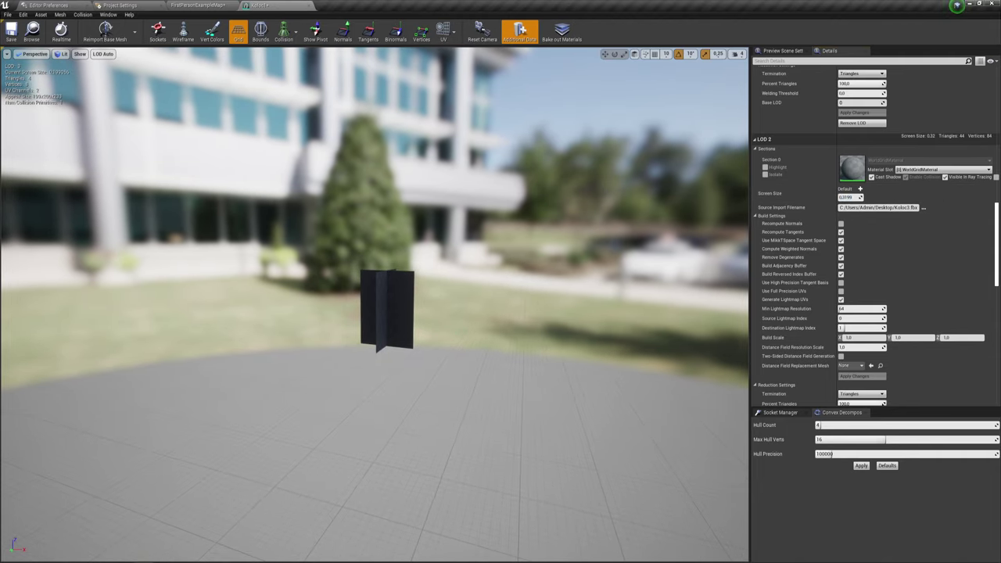
left_click_drag(391, 313, 395, 313)
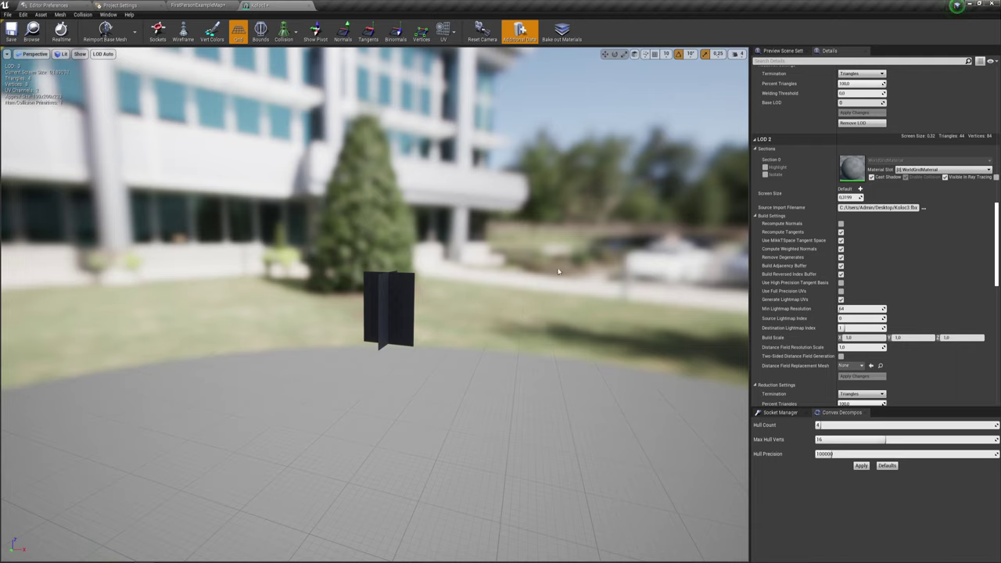
left_click(851, 197)
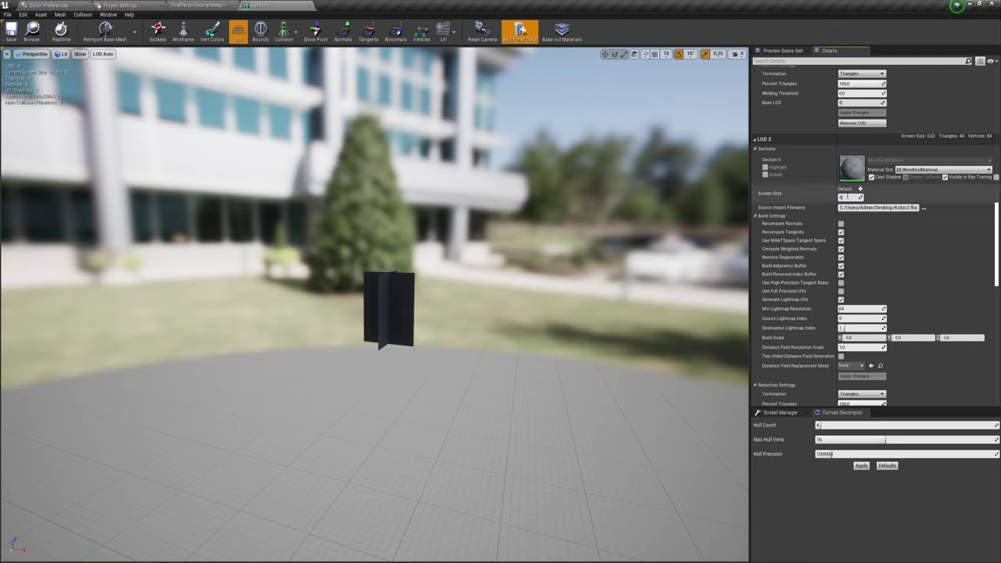
key("Return")
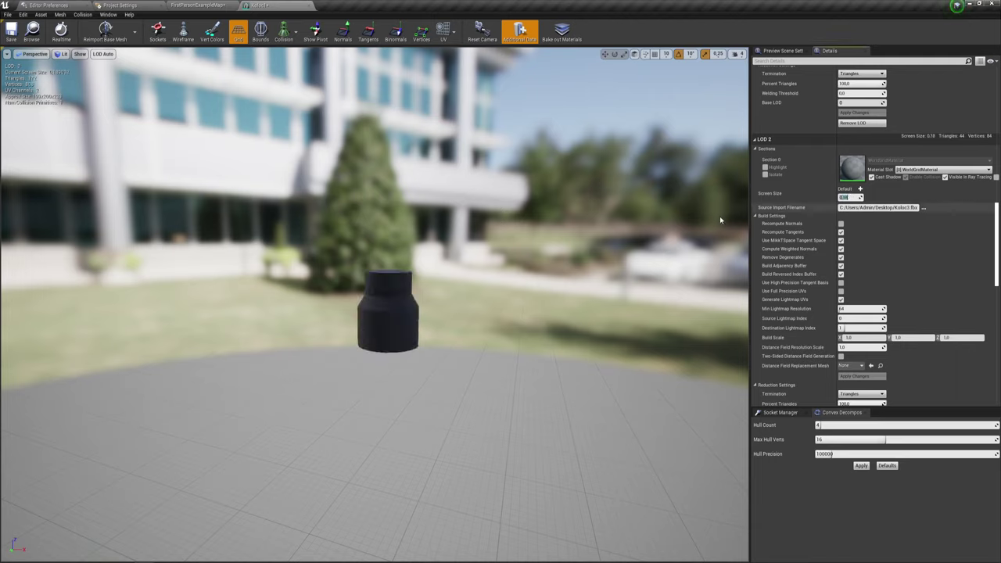
Set LOD 3's screen size to 0.06 so the billboard switches in.
left_click_drag(602, 208, 603, 234)
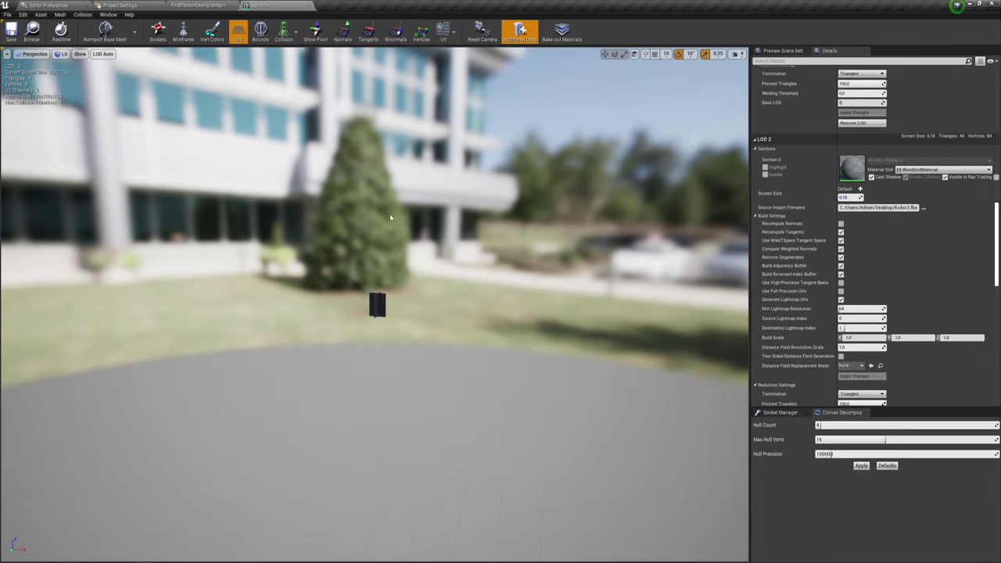
scroll(870, 301, "down", 2)
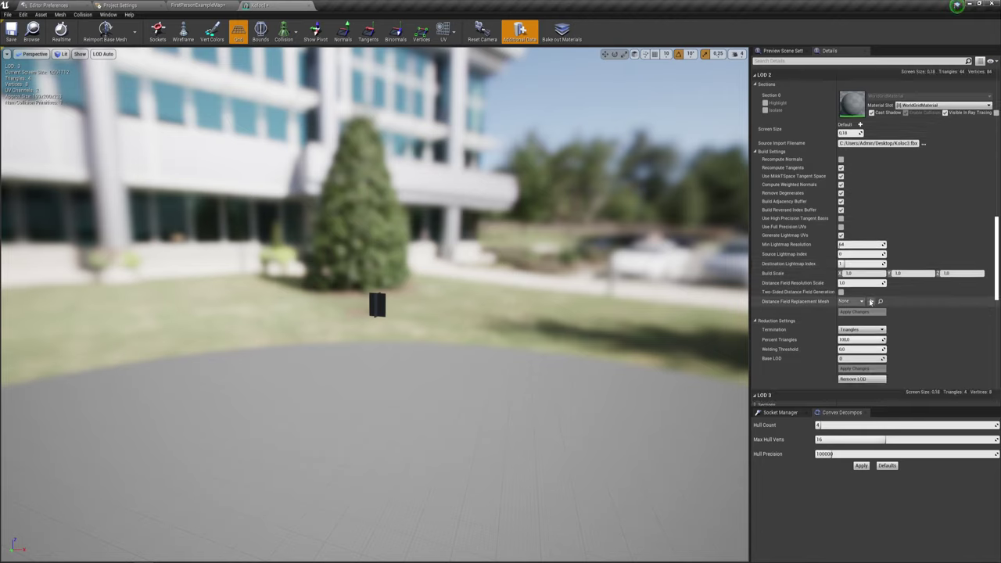
scroll(870, 302, "down", 2)
scroll(870, 302, "down", 2)
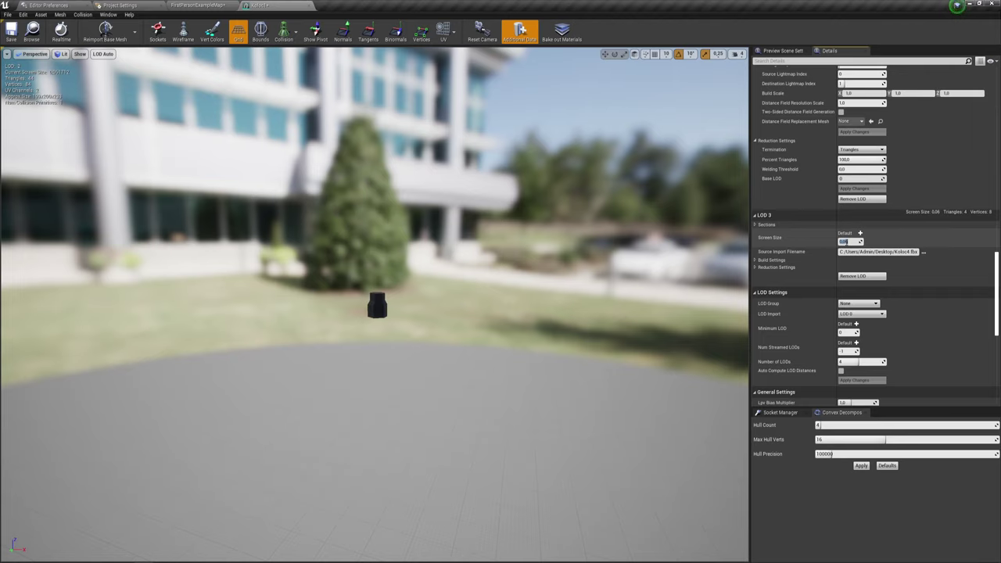
key("Return")
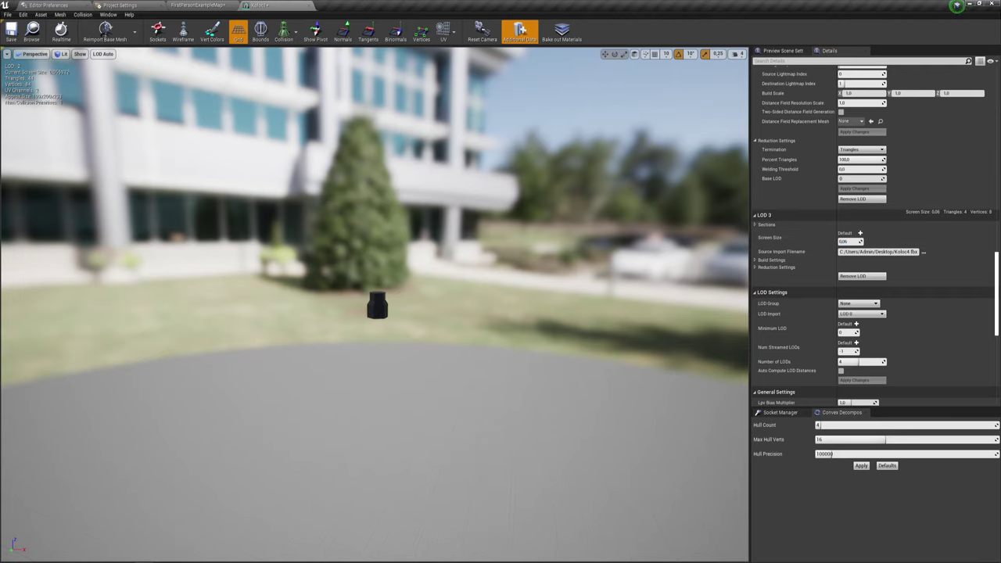
scroll(374, 290, "up", 2)
scroll(375, 230, "up", 2)
scroll(430, 344, "up", 3)
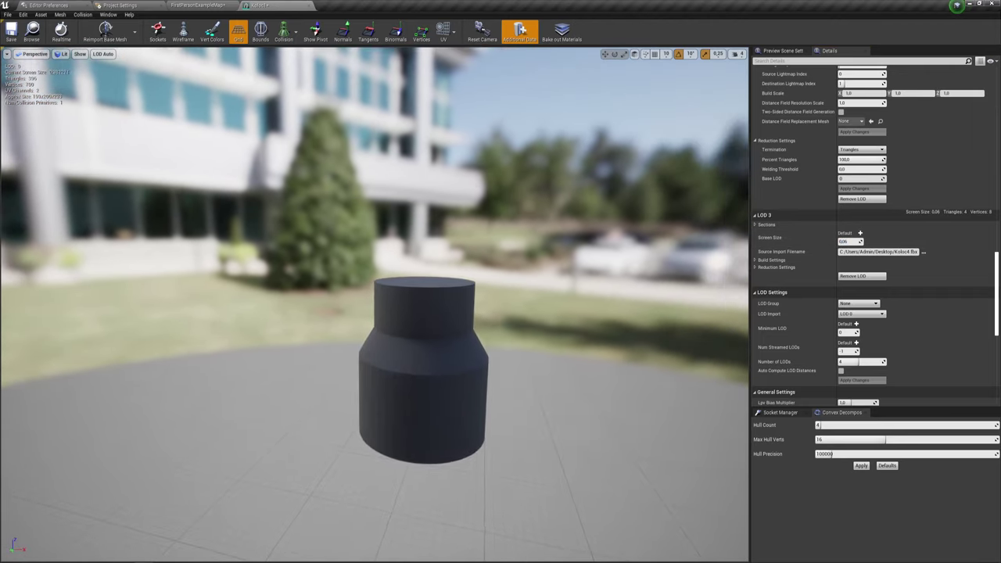
Switch to FirstPersonExampleMap and fly the view around the placed Koloc1 bottle.
left_click(197, 5)
right_click_drag(501, 219, 437, 204)
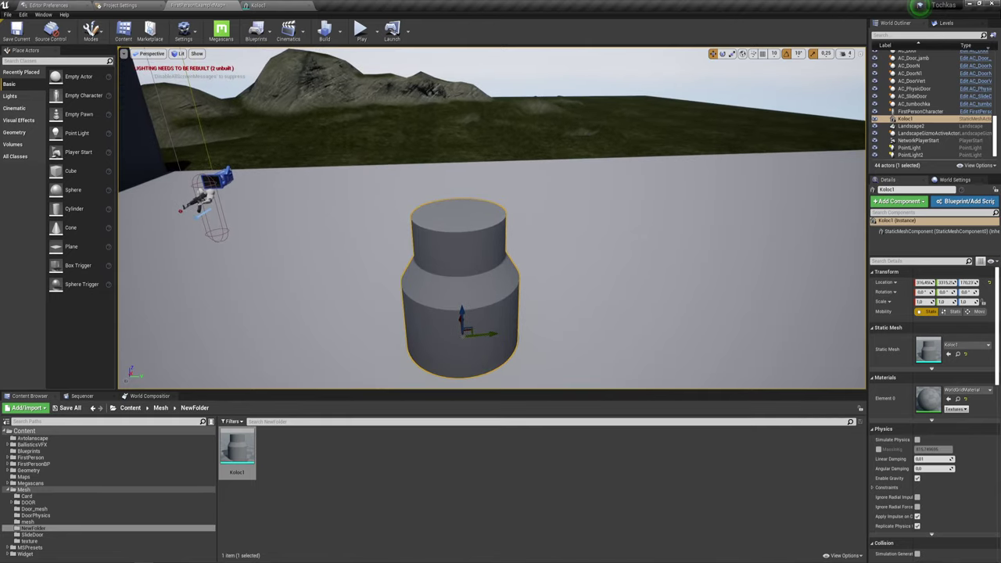
right_click_drag(229, 232, 234, 227)
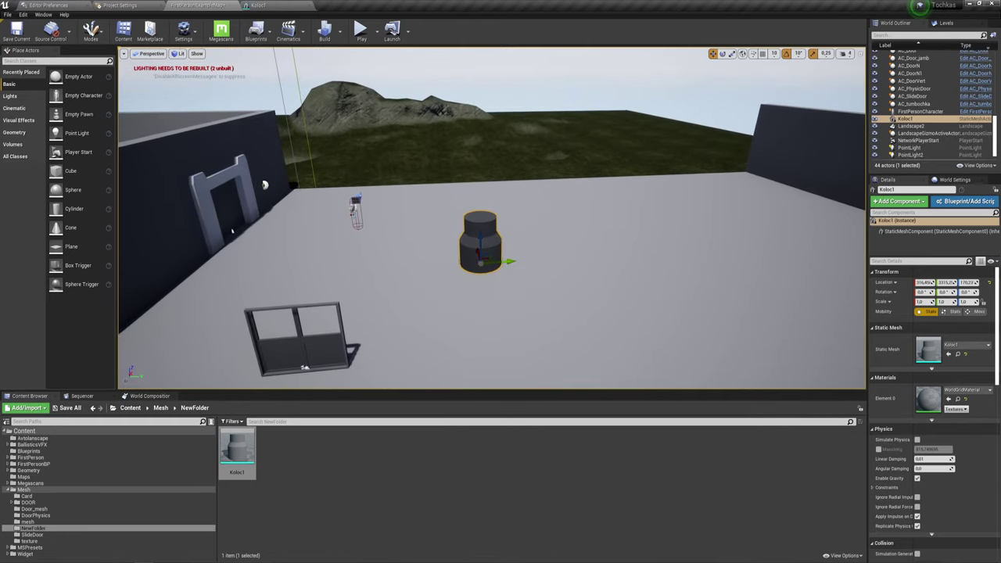
right_click_drag(492, 219, 461, 234)
scroll(492, 219, "up", 3)
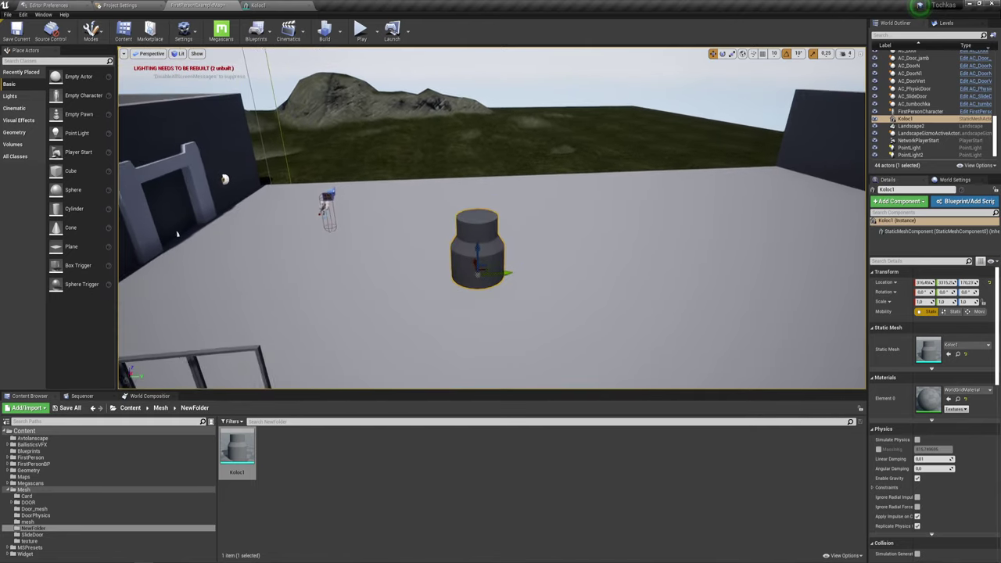
scroll(491, 218, "up", 3)
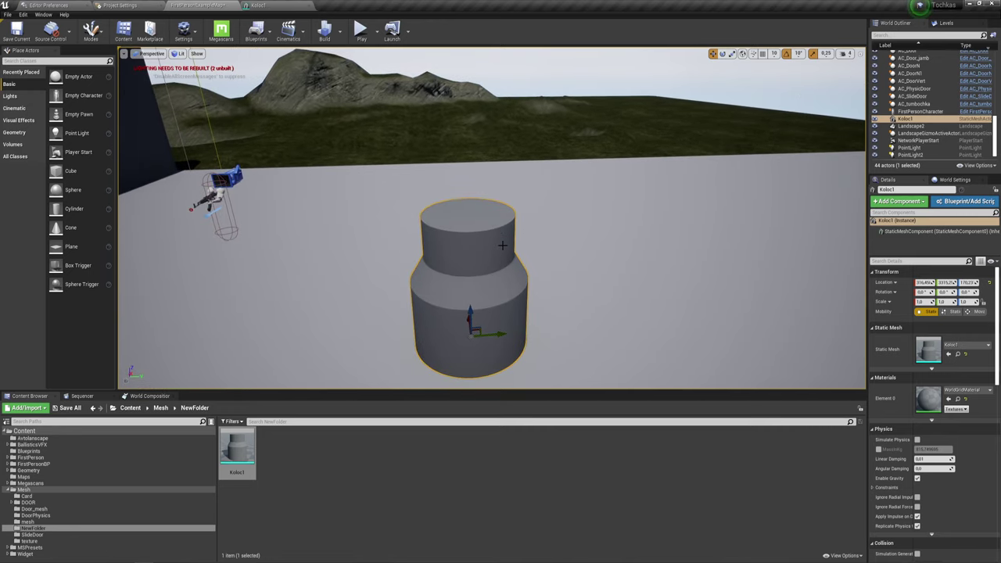
Back away from the bottle to watch its faceted lower LODs, then select the landscape.
mouse_move(501, 244)
right_mouse_down()
mouse_move(119, 219)
mouse_move(155, 218)
right_mouse_up()
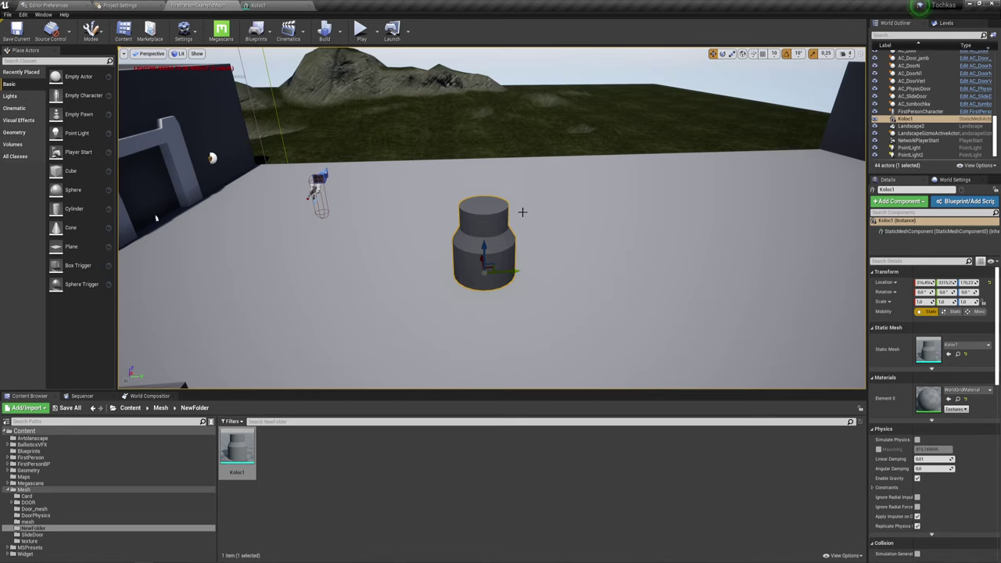
right_click_drag(155, 218, 287, 218)
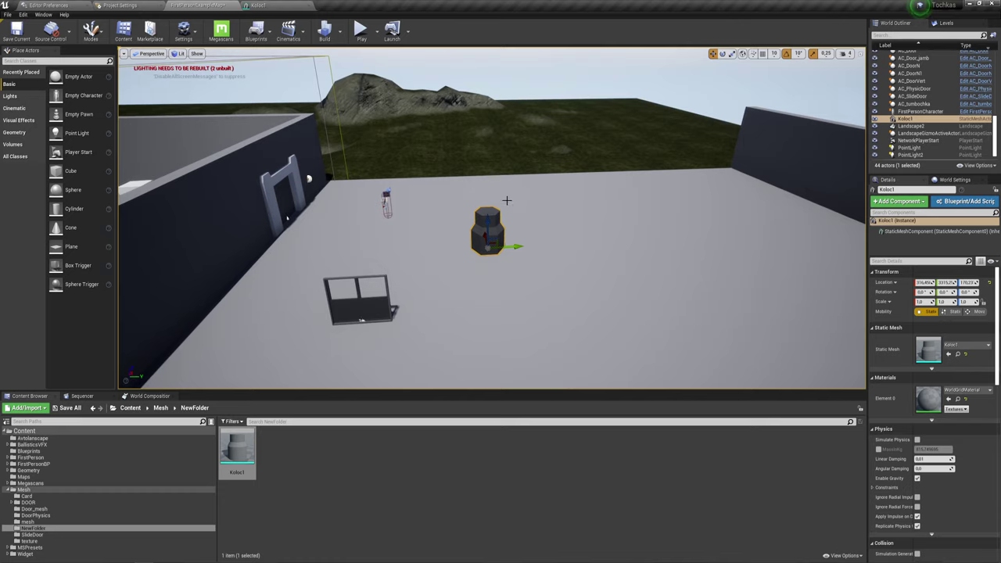
right_click_drag(514, 227, 509, 232)
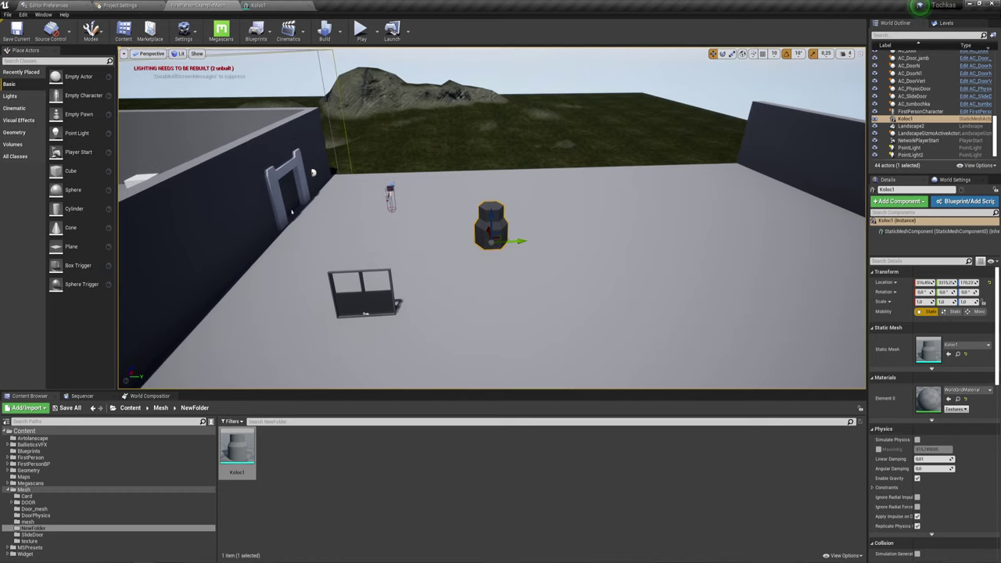
scroll(291, 211, "down", 3)
scroll(292, 211, "down", 3)
scroll(292, 211, "down", 3)
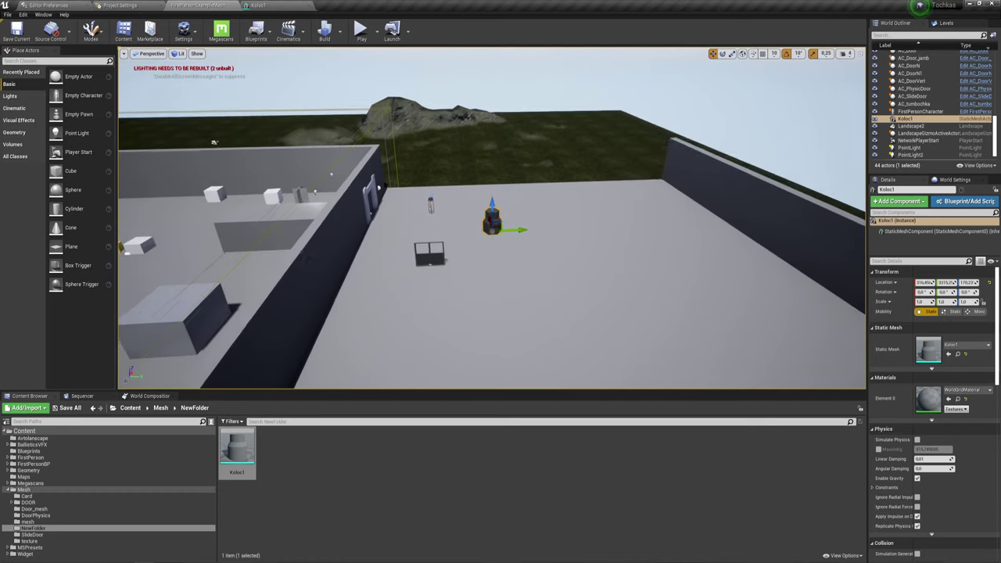
scroll(292, 211, "down", 3)
scroll(292, 211, "down", 3)
right_click_drag(292, 211, 274, 213)
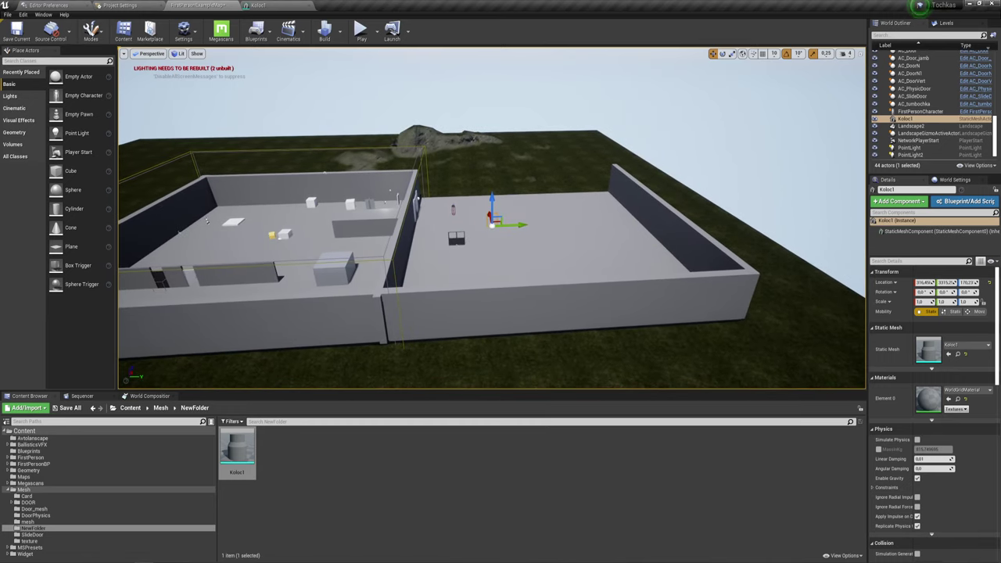
left_click(506, 211)
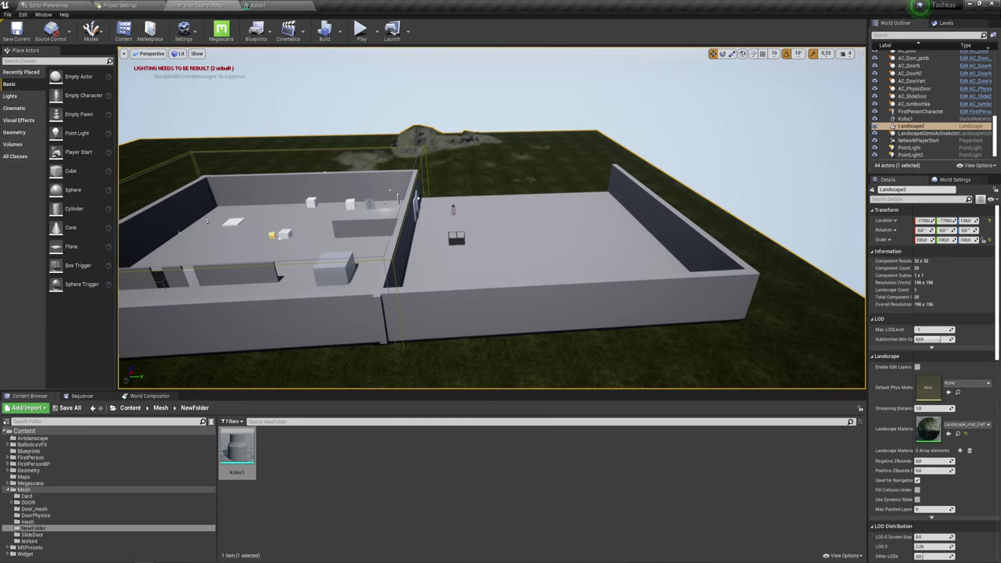
left_click(494, 220)
scroll(490, 220, "up", 10)
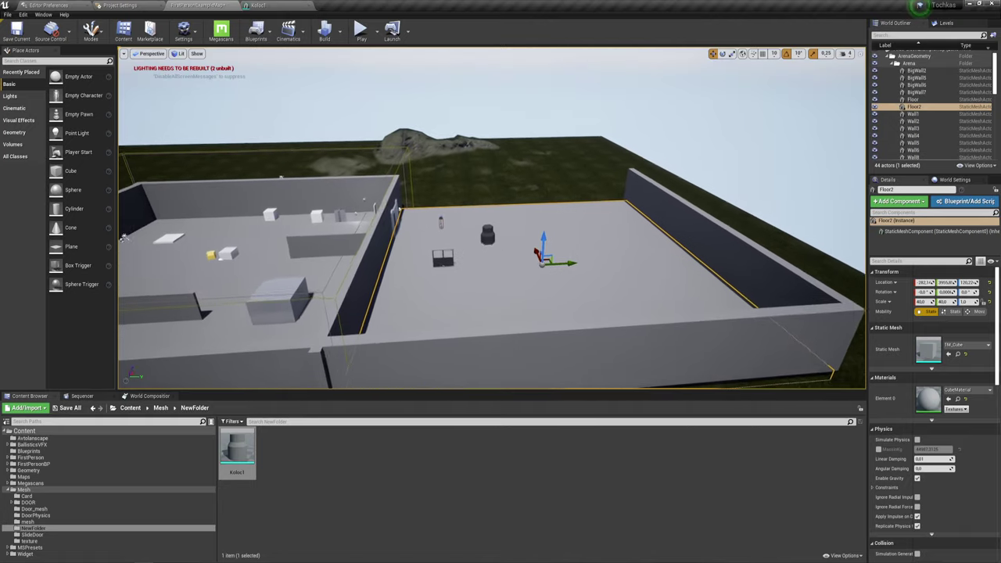
mouse_move(493, 266)
right_mouse_down()
mouse_move(438, 282)
mouse_move(833, 289)
right_mouse_up()
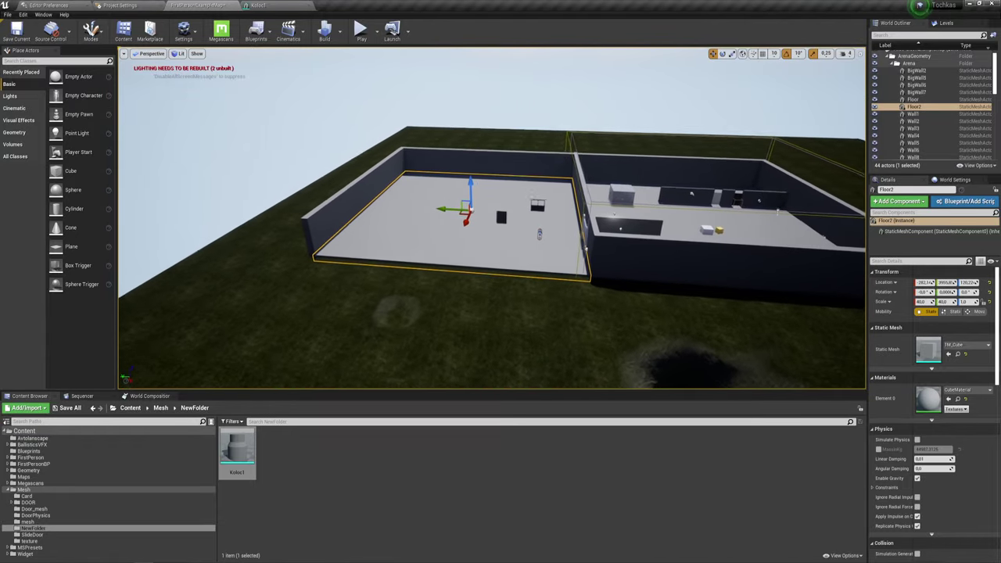
right_click_drag(462, 208, 462, 208)
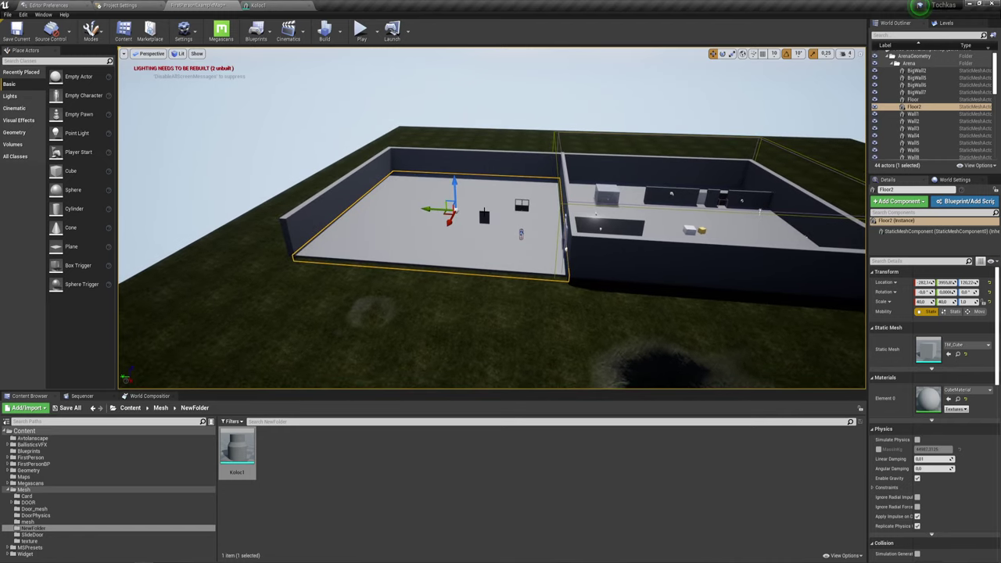
mouse_move(495, 216)
right_mouse_down()
mouse_move(733, 159)
mouse_move(613, 192)
right_mouse_up()
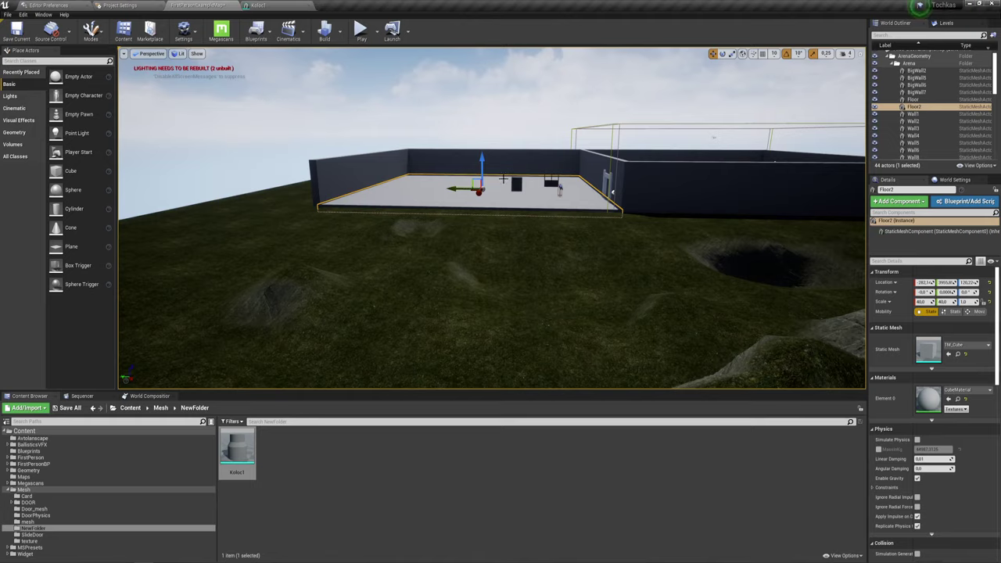
mouse_move(612, 193)
right_mouse_down()
mouse_move(763, 258)
mouse_move(780, 199)
right_mouse_up()
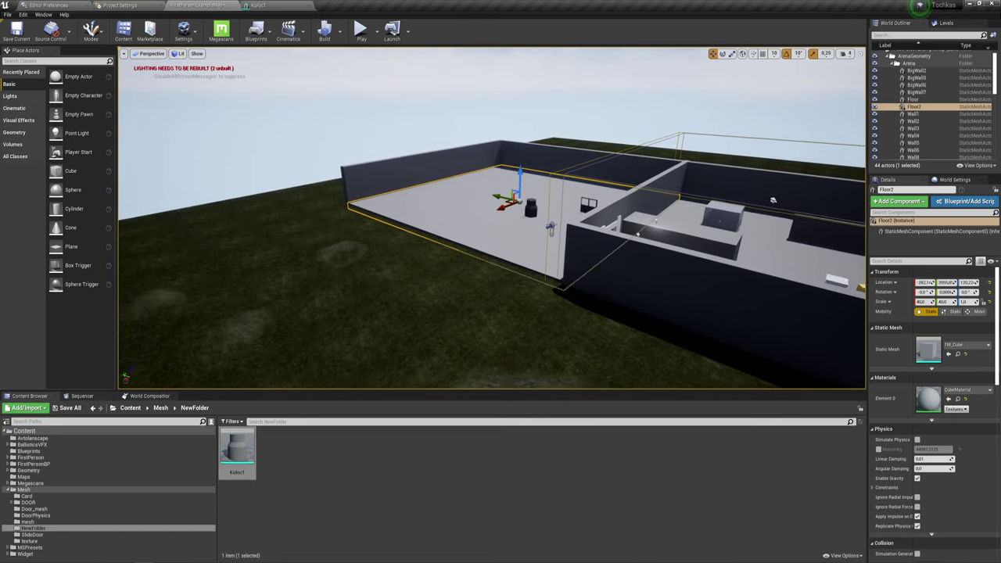
right_click_drag(779, 200, 700, 205)
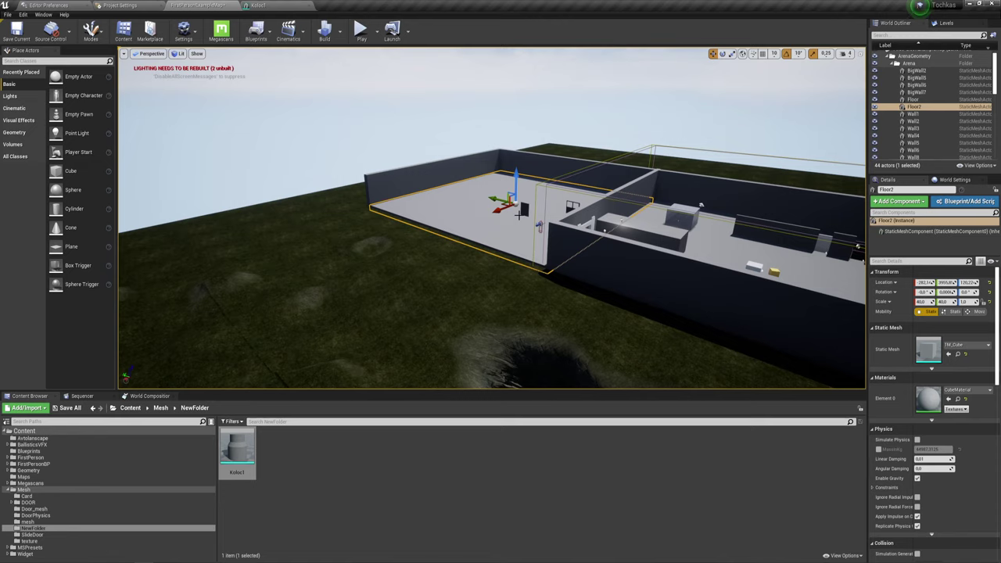
right_click_drag(701, 204, 701, 205)
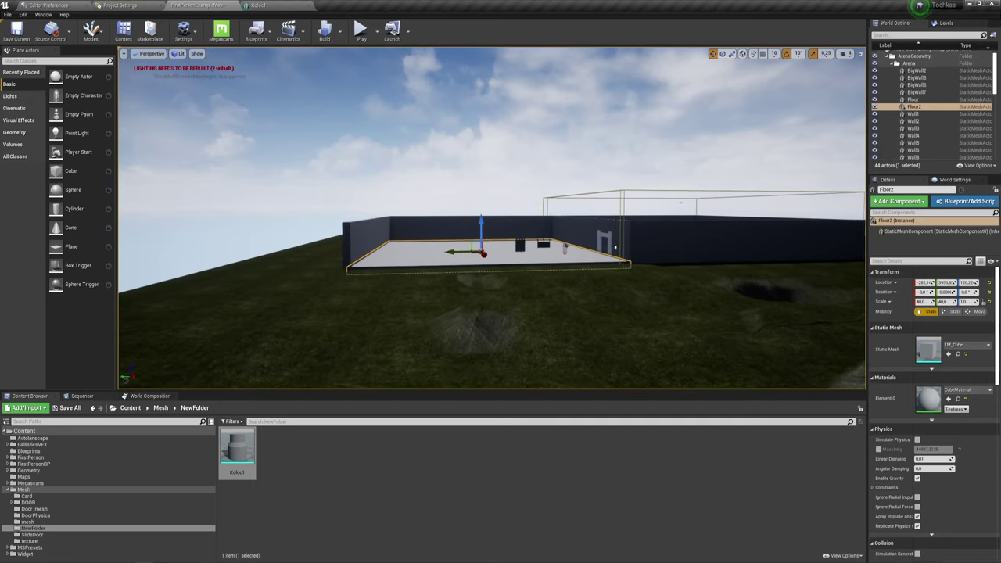
right_click_drag(663, 245, 801, 370)
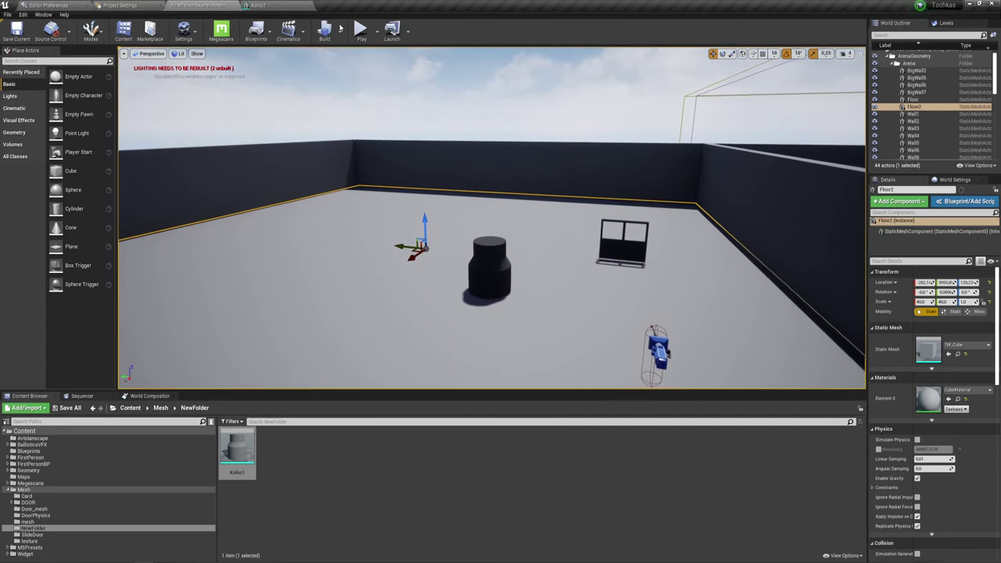
Return to the Koloc1 editor and dolly the preview out through the hexagonal LODs to the billboard.
left_click(258, 6)
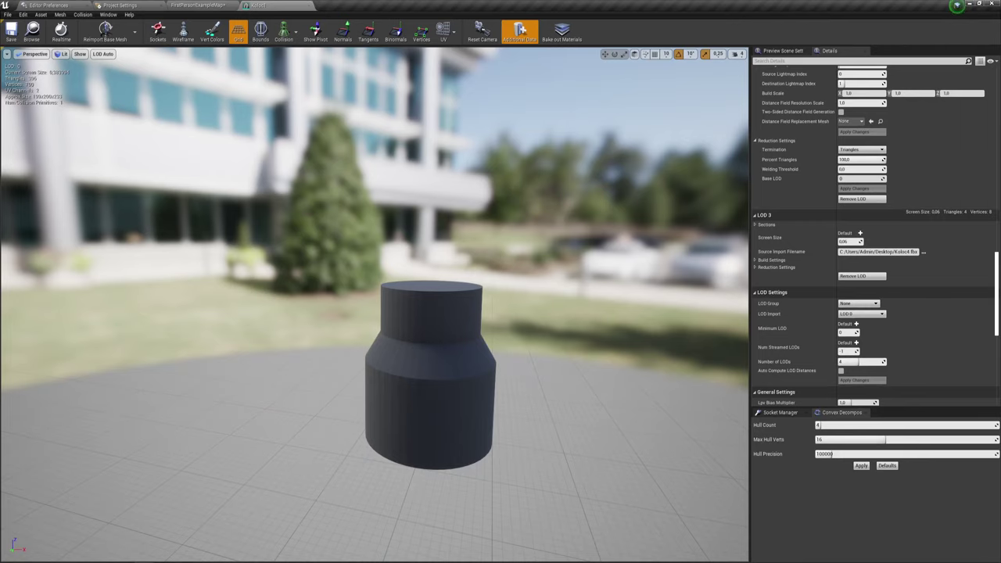
right_click_drag(375, 313, 375, 312)
right_click_drag(147, 166, 56, 152)
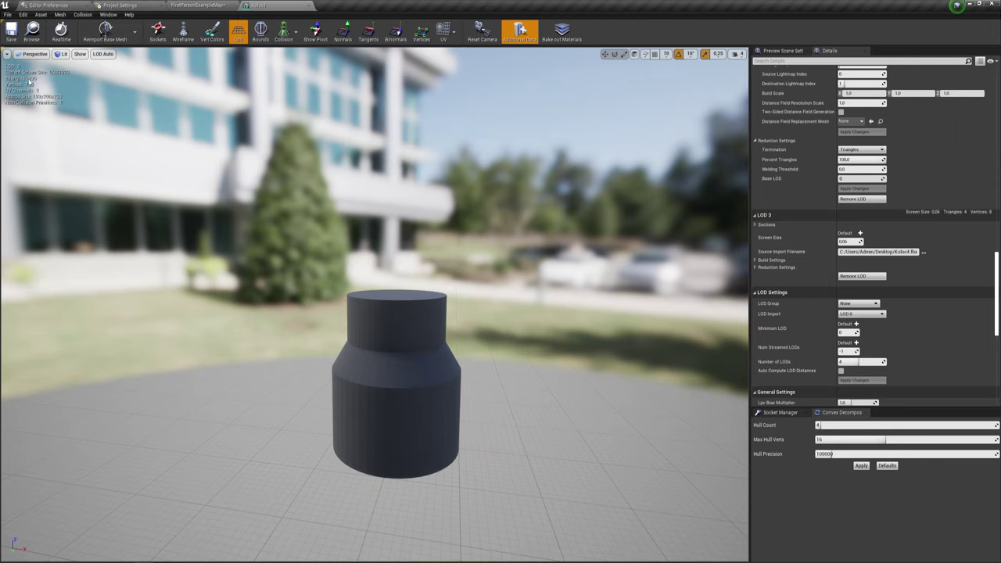
left_click_drag(281, 172, 281, 203)
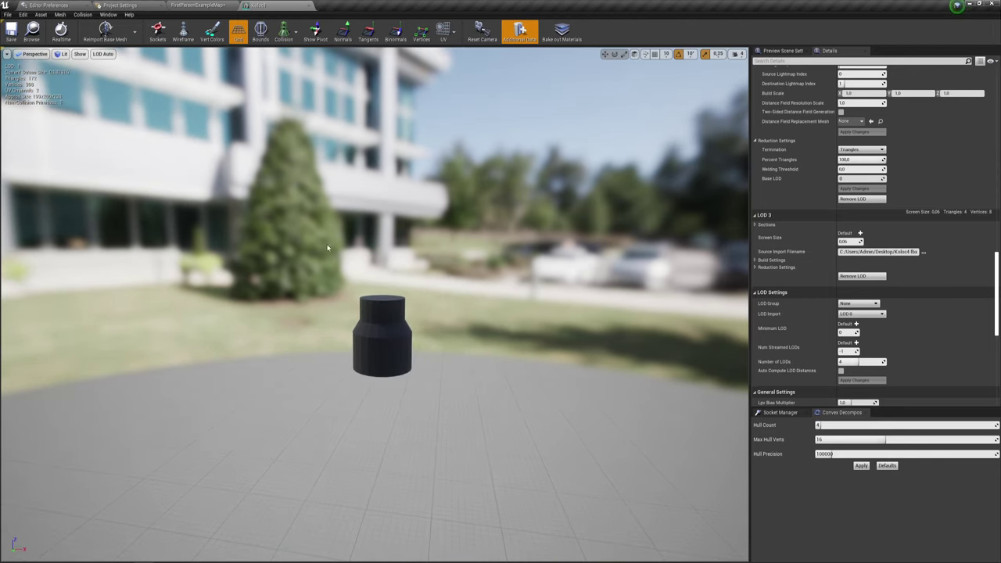
right_click_drag(69, 99, 78, 102)
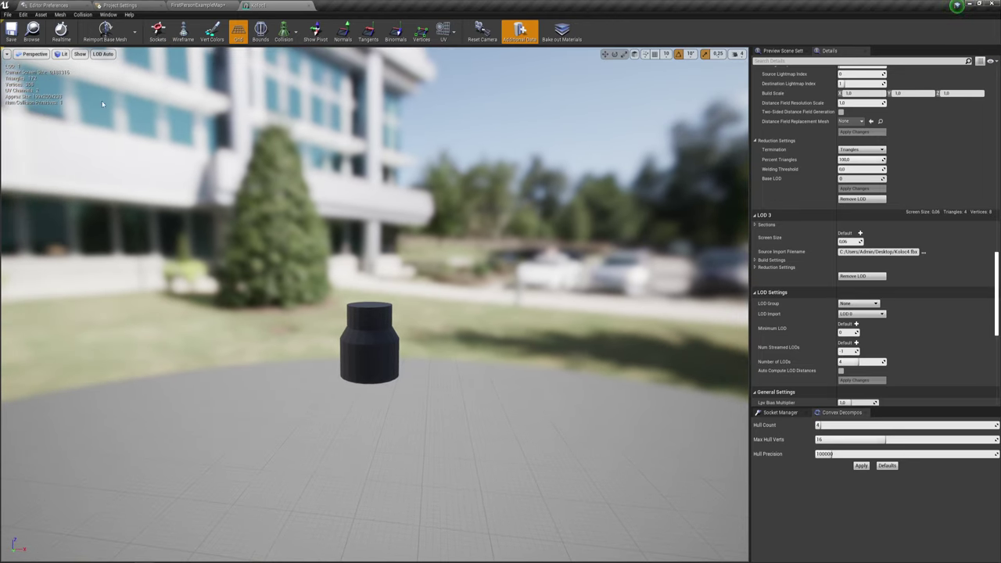
left_click_drag(266, 194, 269, 198)
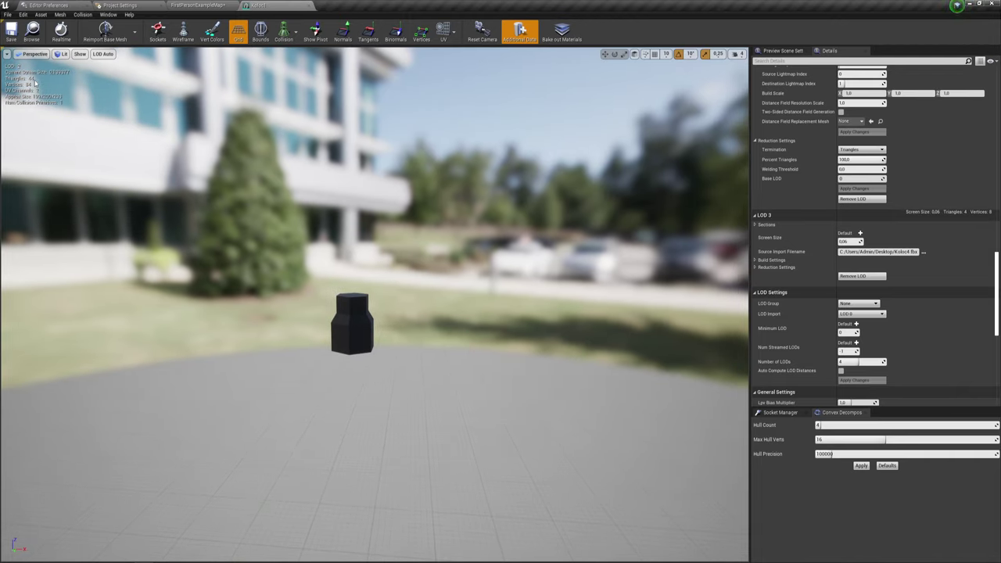
left_click_drag(341, 208, 364, 210)
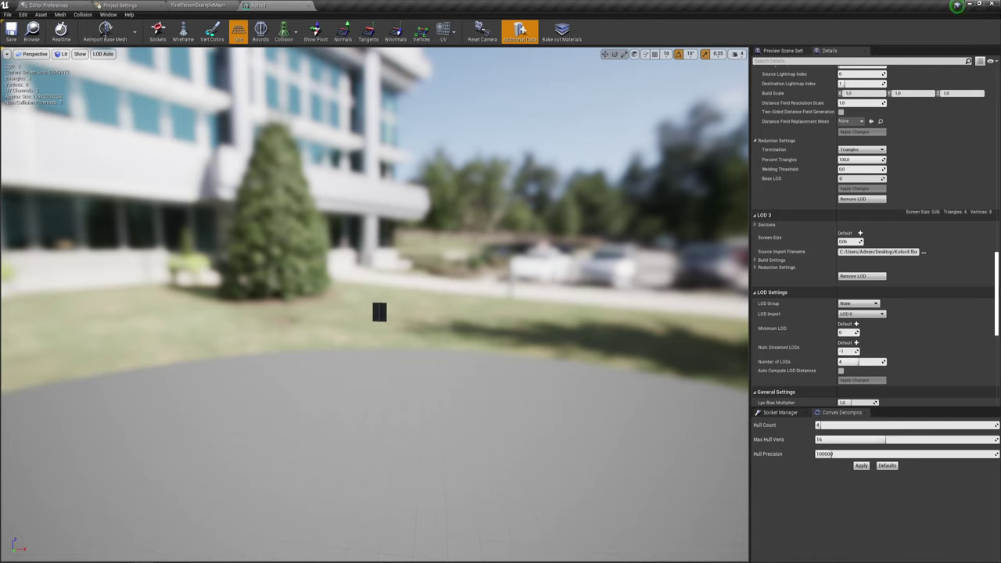
Orbit and dolly the viewport in close around the heavily reduced Koloc1 mesh.
left_click_drag(375, 235, 328, 234)
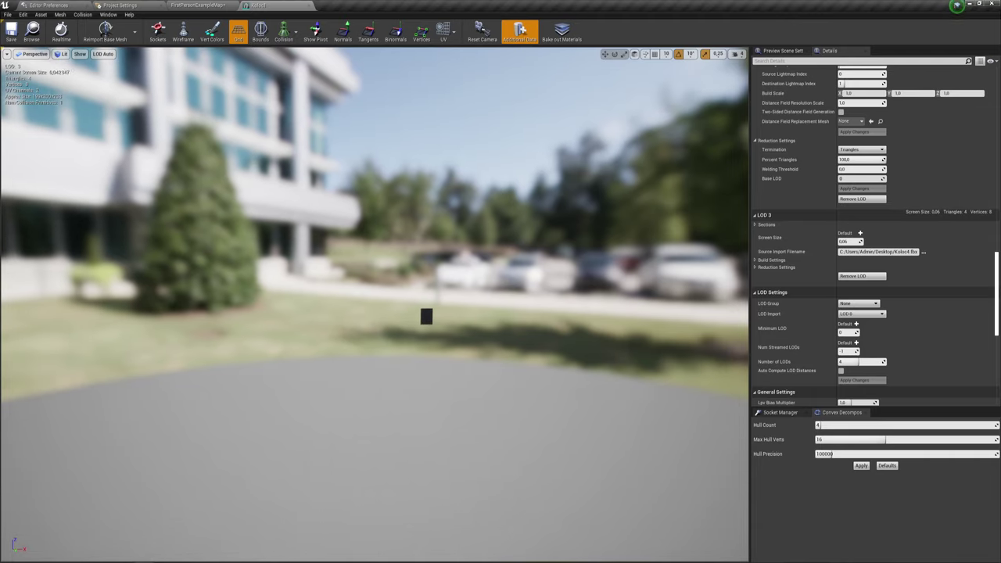
left_click_drag(445, 313, 531, 311)
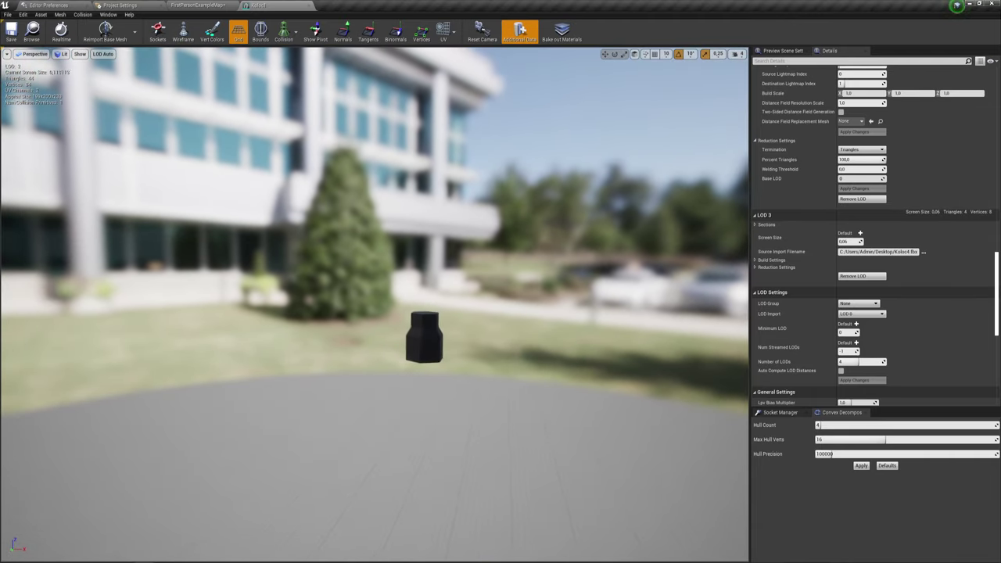
left_click_drag(467, 321, 466, 312)
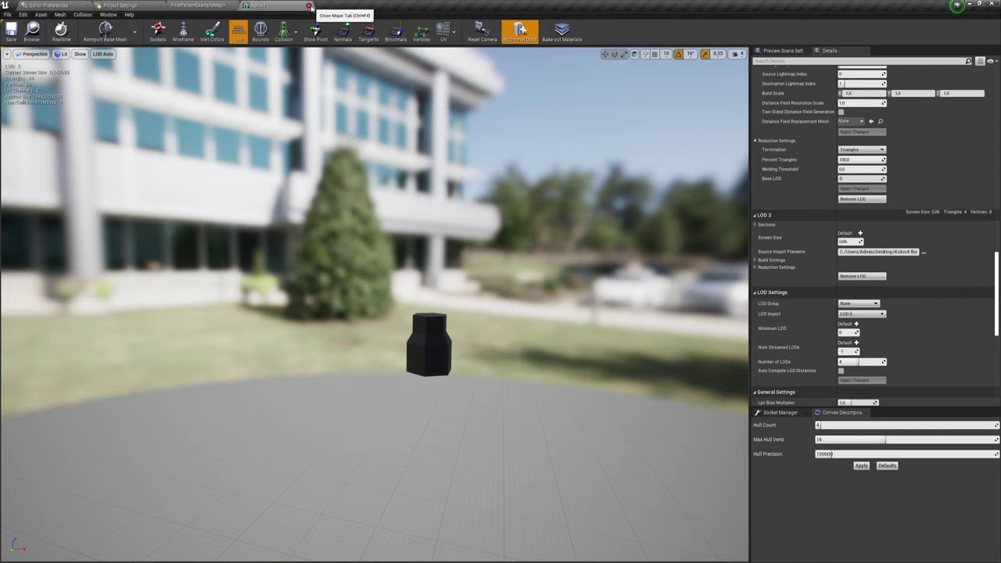
Close the Koloc1 mesh editor and check the Koloc1 asset's info in the Content Browser.
left_click(310, 6)
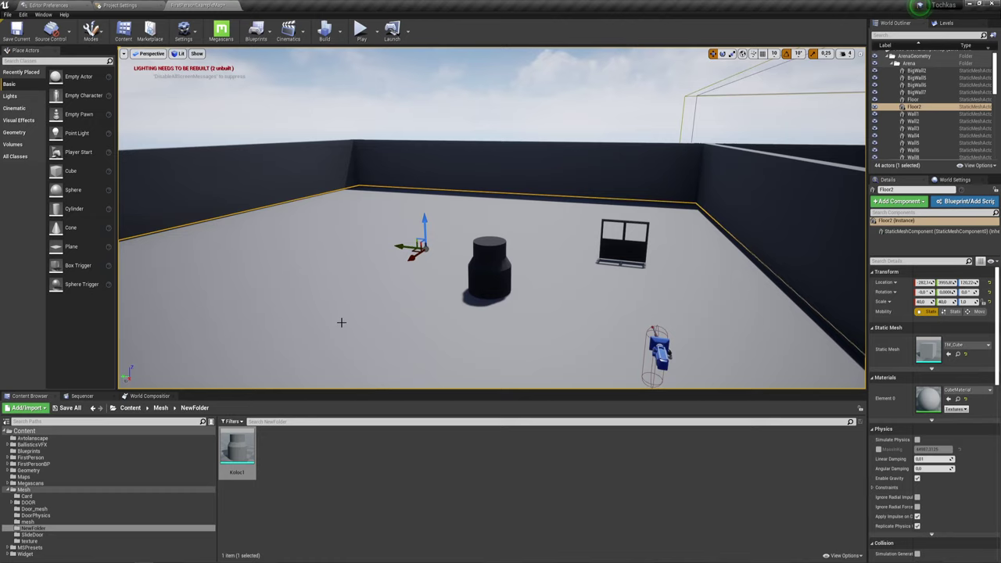
left_click(341, 447)
mouse_move(249, 442)
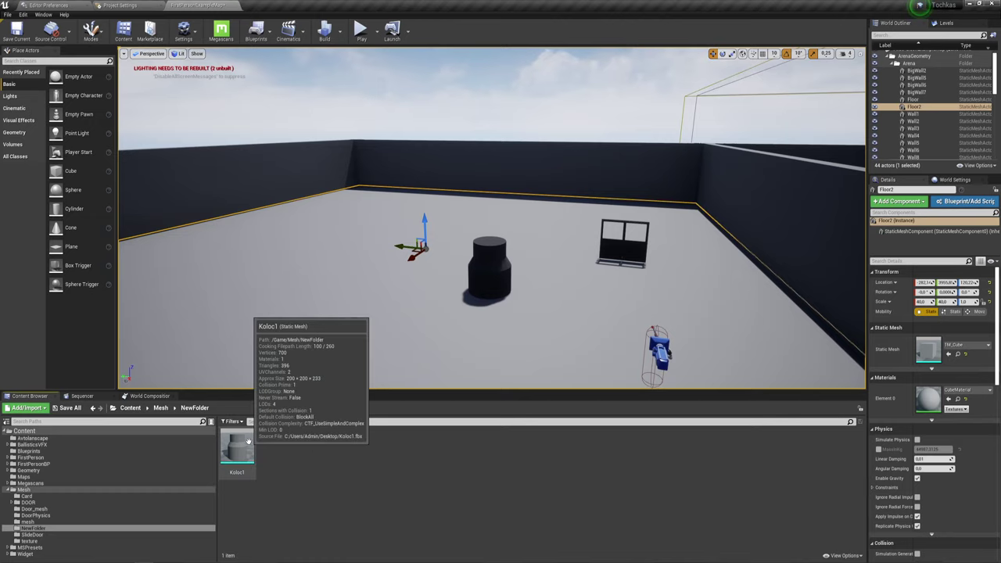
Fly the level view toward the cylinder, then reopen Koloc1 in the Static Mesh Editor.
mouse_move(492, 328)
right_mouse_down()
mouse_move(548, 328)
mouse_move(790, 218)
right_mouse_up()
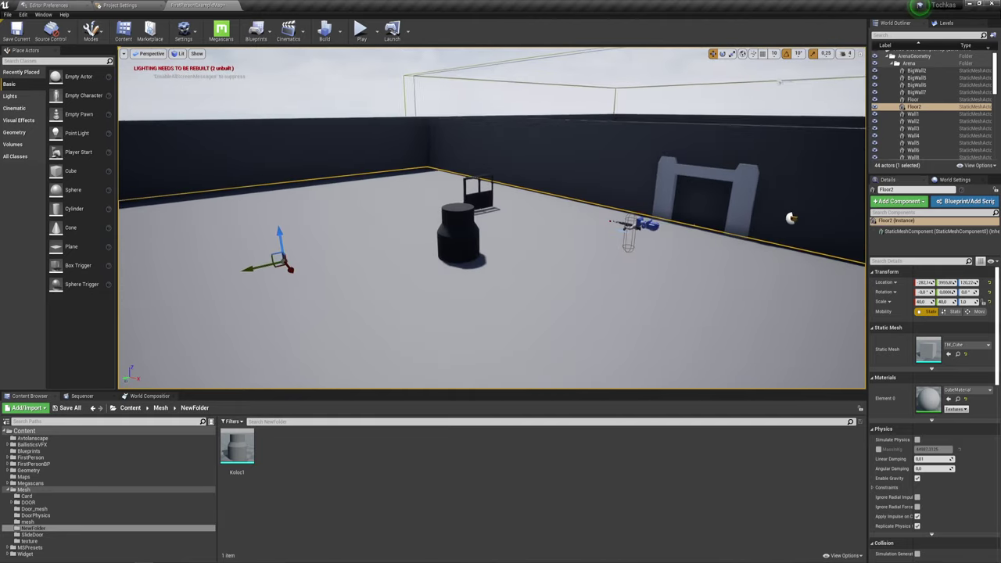
right_click_drag(791, 218, 291, 422)
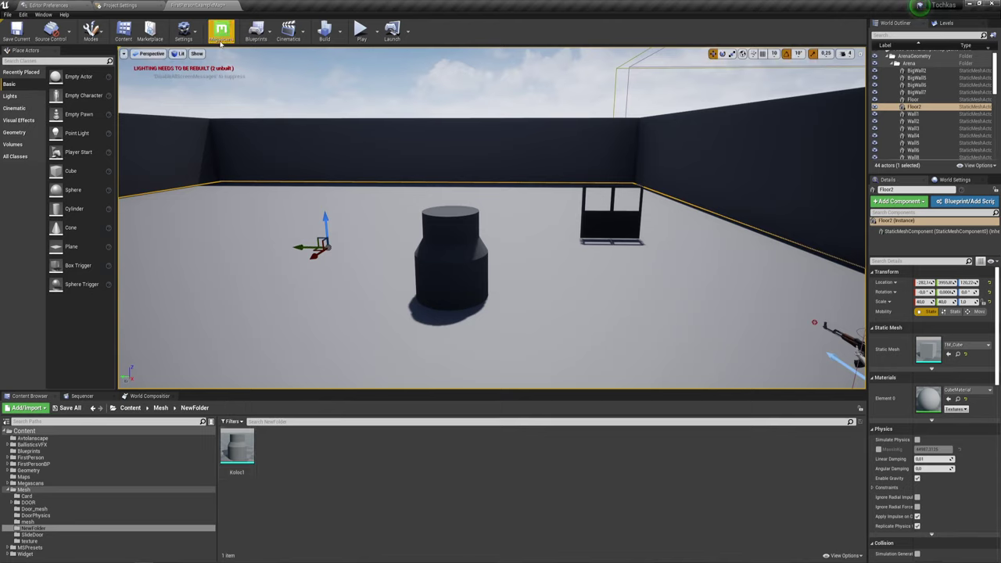
double_click(237, 449)
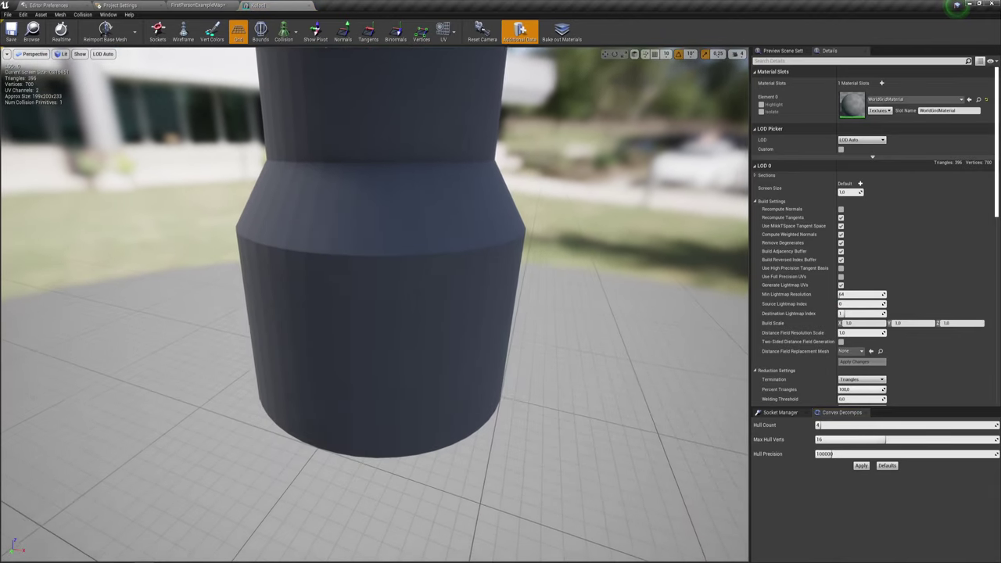
Set LOD 0's Percent Triangles to 50 and apply the reduction.
scroll(343, 206, "down", 5)
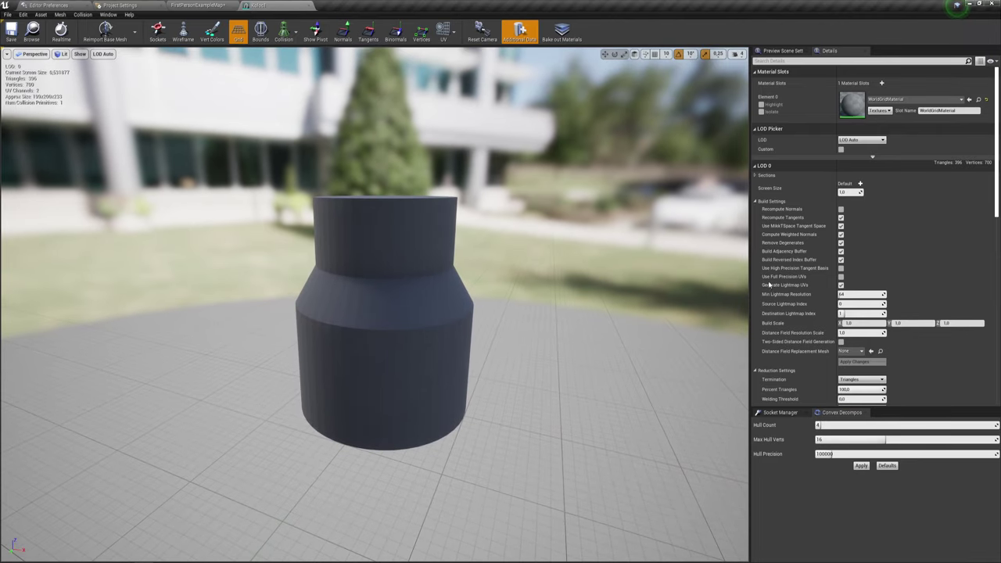
scroll(860, 279, "down", 3)
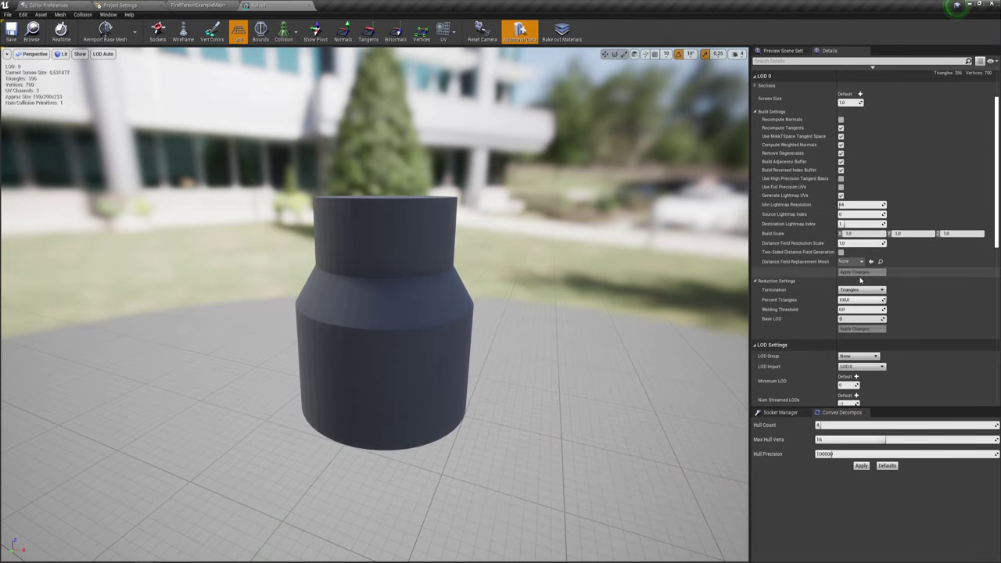
scroll(860, 279, "down", 3)
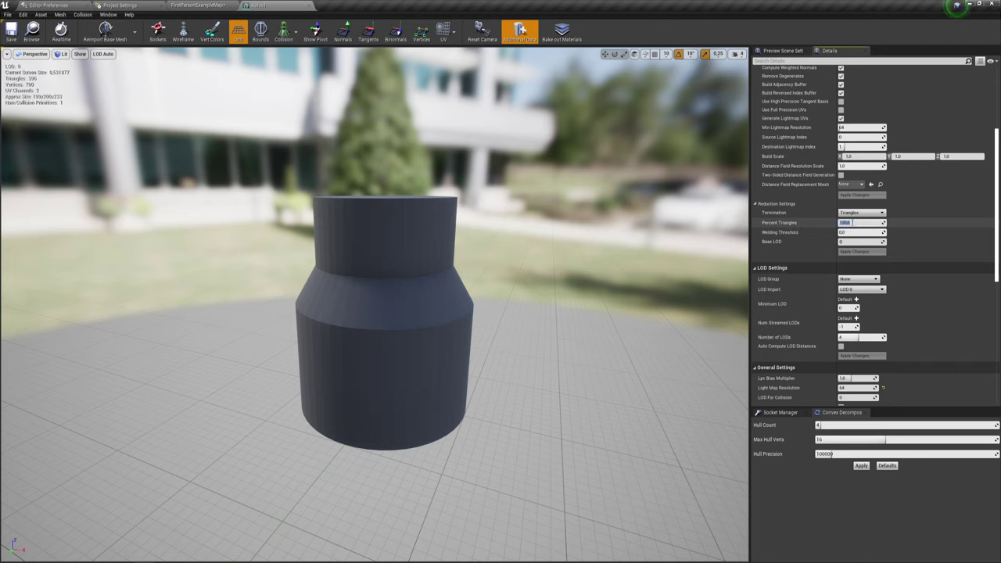
scroll(799, 250, "up", 1)
scroll(798, 250, "up", 2)
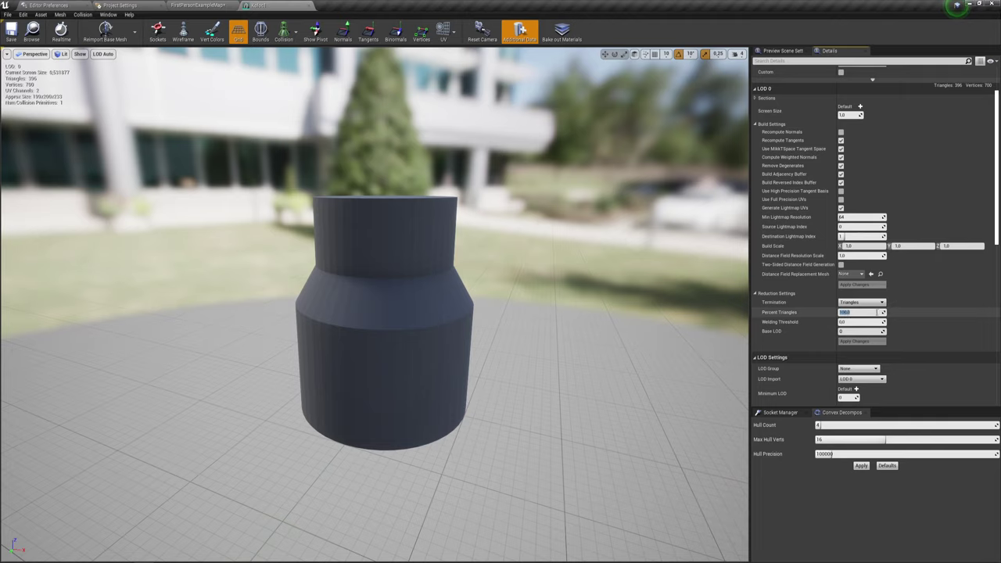
type("50")
left_click(860, 312)
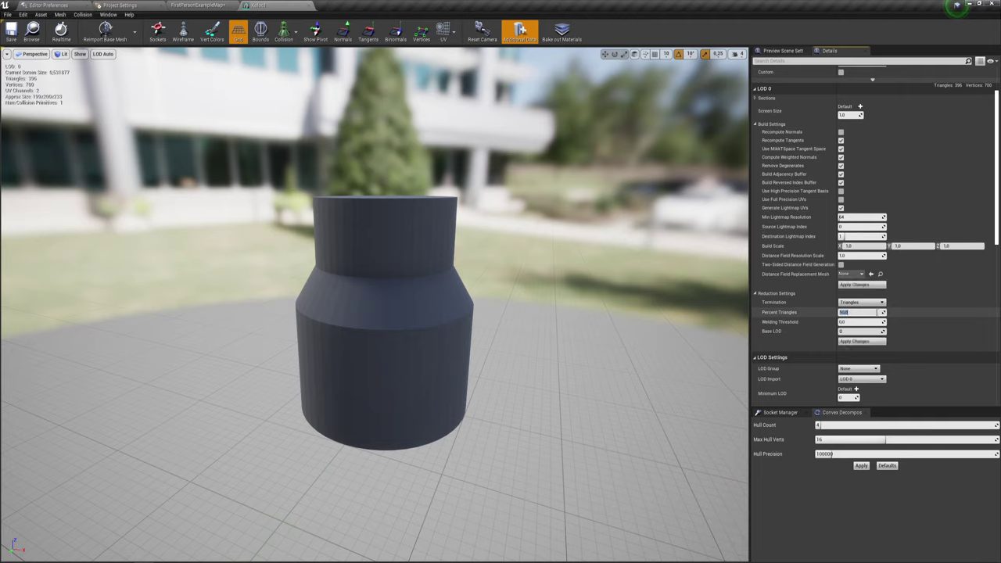
left_click(857, 341)
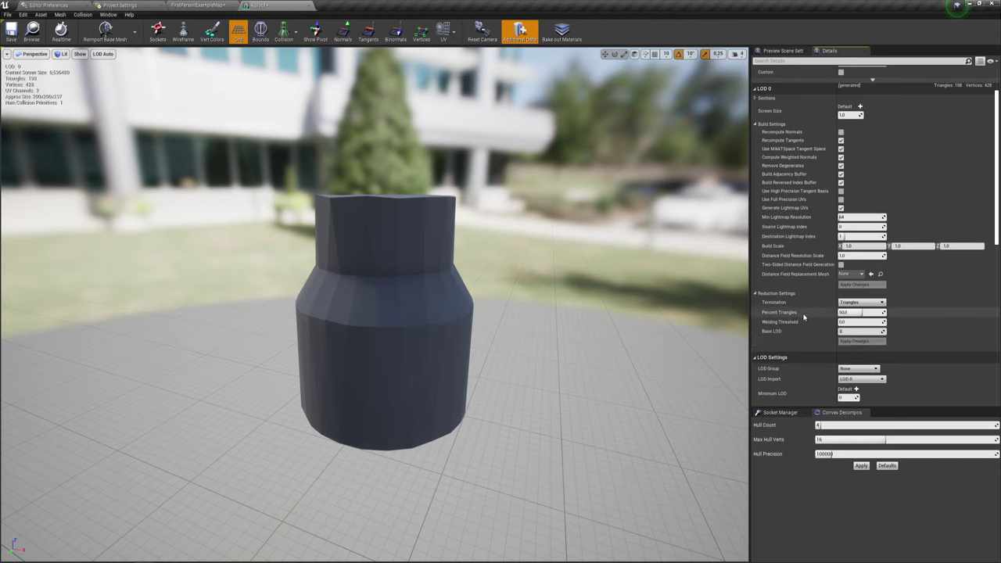
Inspect the reduced mesh, then drag Percent Triangles lower toward 30.
mouse_move(366, 228)
left_mouse_down()
mouse_move(407, 234)
mouse_move(375, 246)
left_mouse_up()
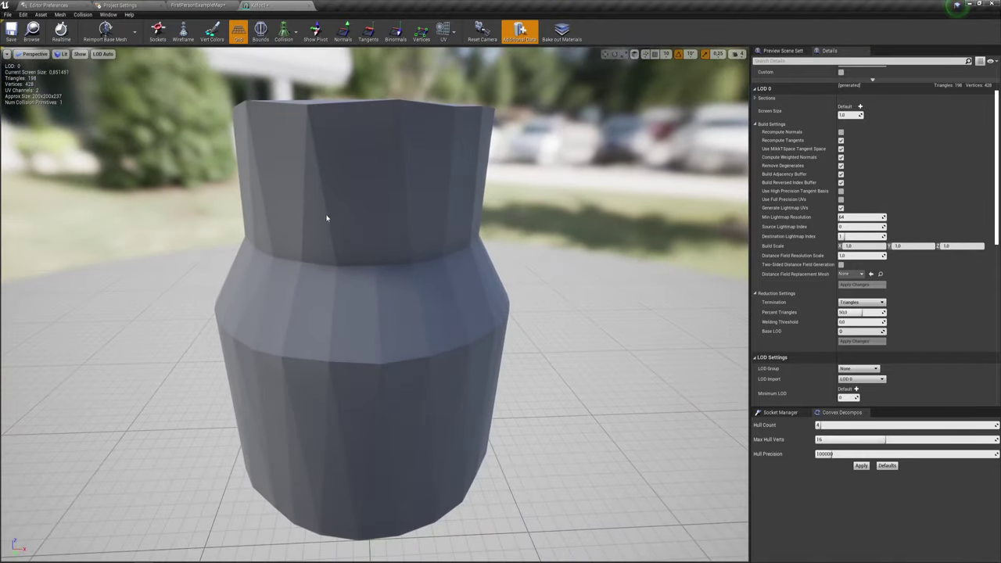
left_click_drag(362, 204, 400, 264)
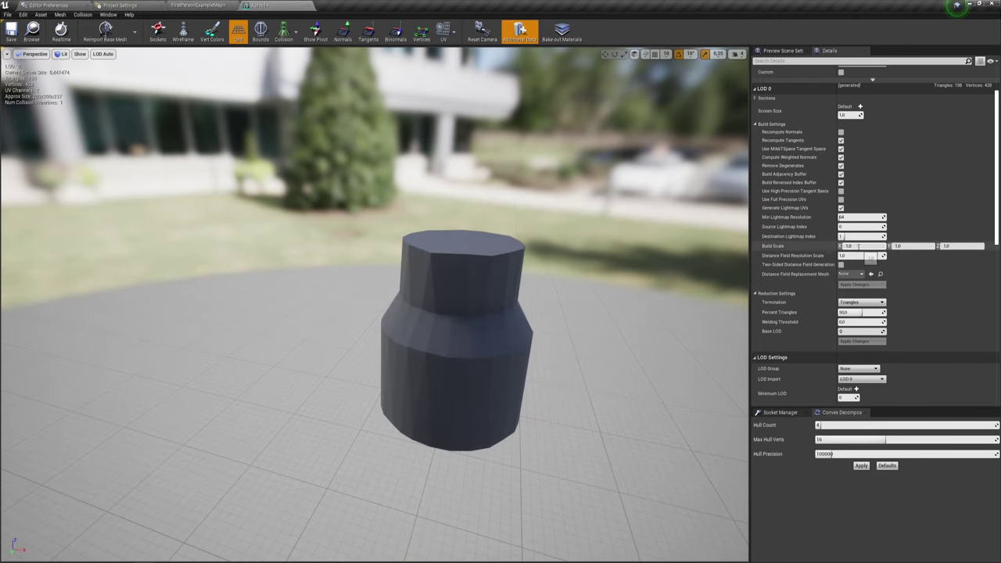
left_click_drag(860, 312, 852, 312)
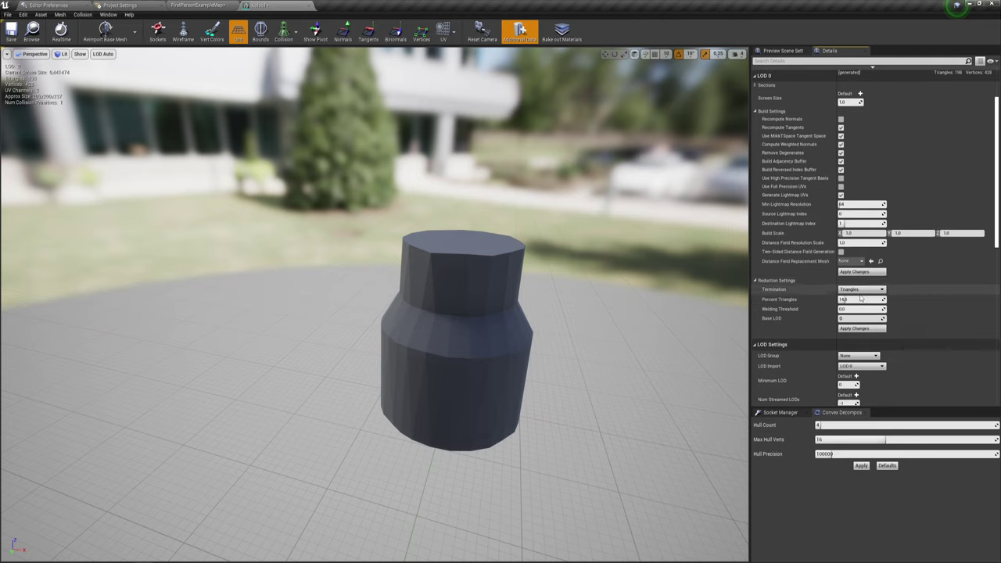
Keep the LOD preview on Auto while reviewing the Reduction Settings.
scroll(860, 296, "down", 5)
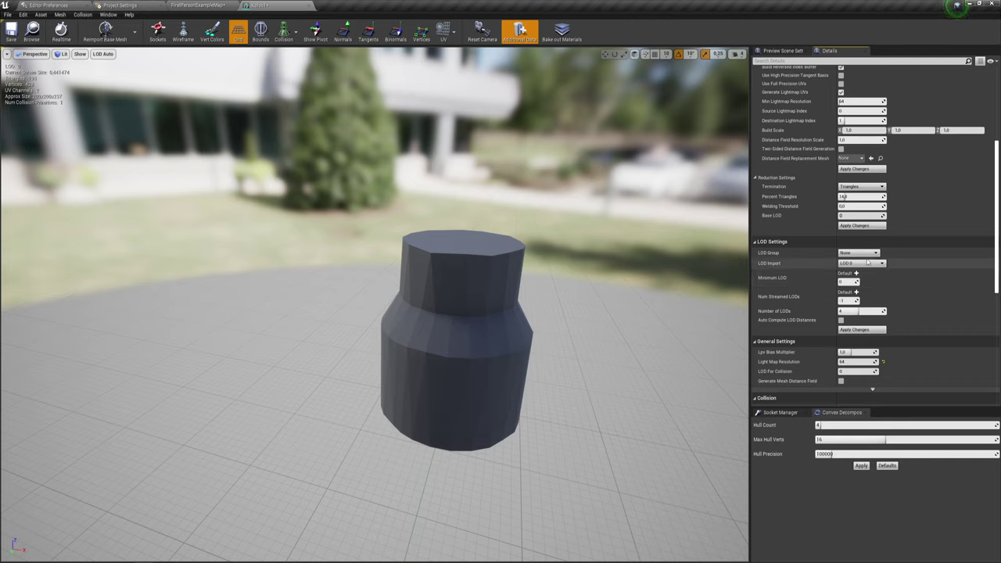
scroll(849, 203, "up", 5)
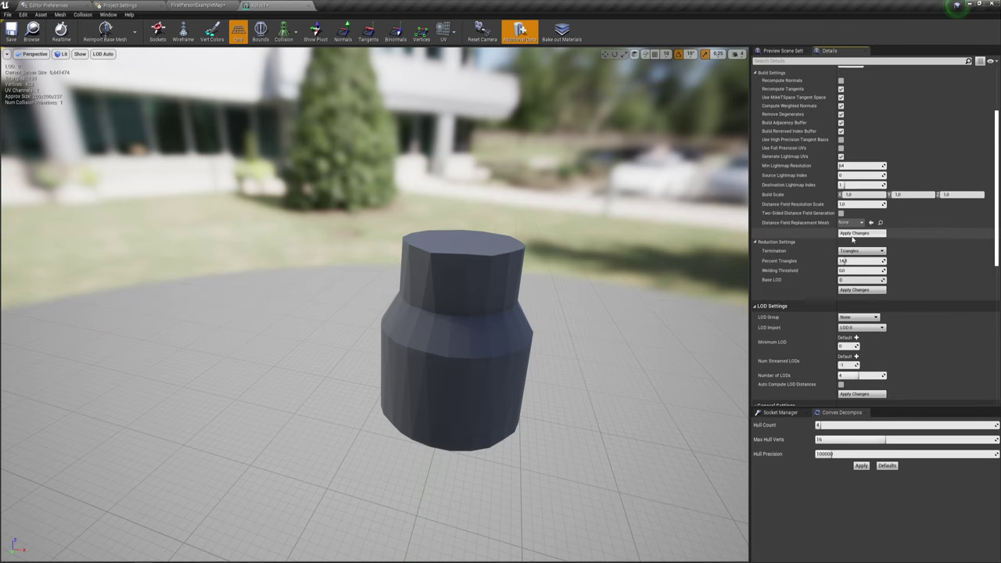
scroll(843, 154, "up", 1)
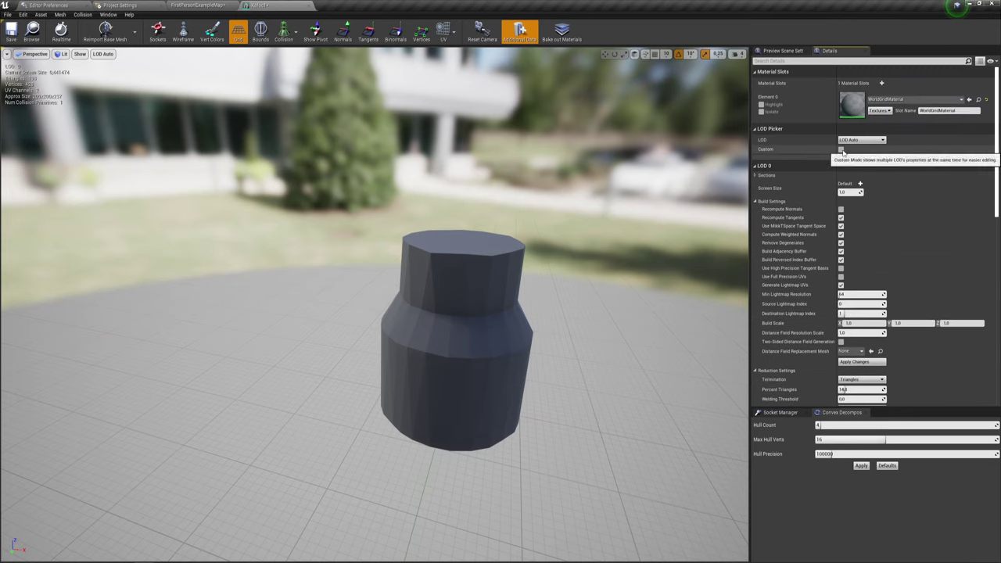
left_click(862, 139)
left_click(852, 148)
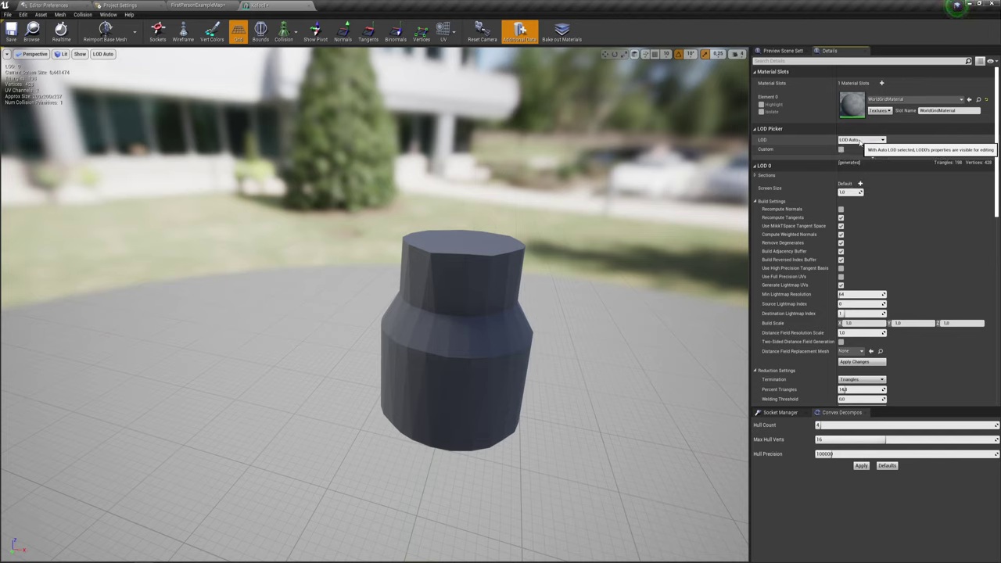
scroll(858, 195, "down", 2)
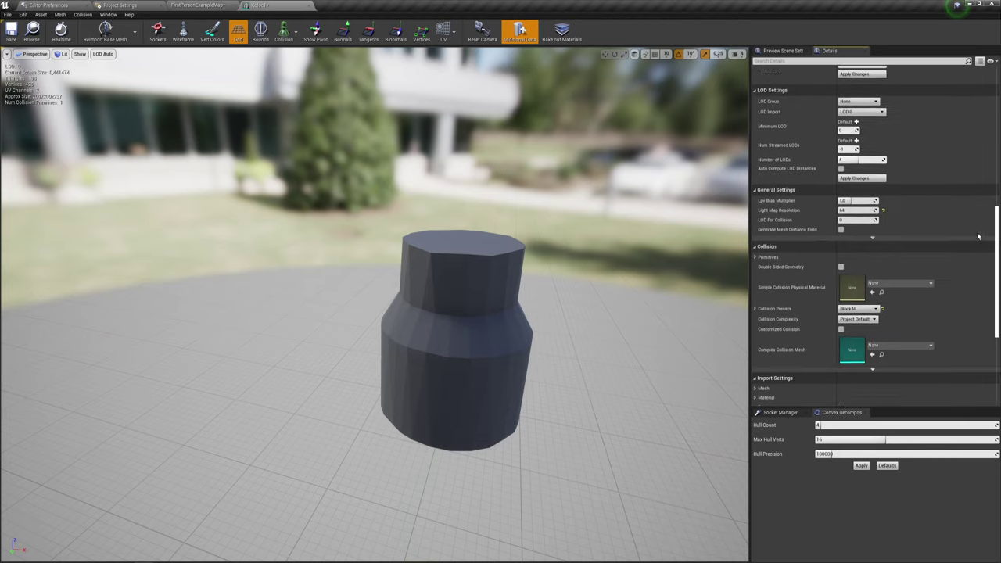
scroll(978, 284, "down", 10)
scroll(852, 209, "up", 5)
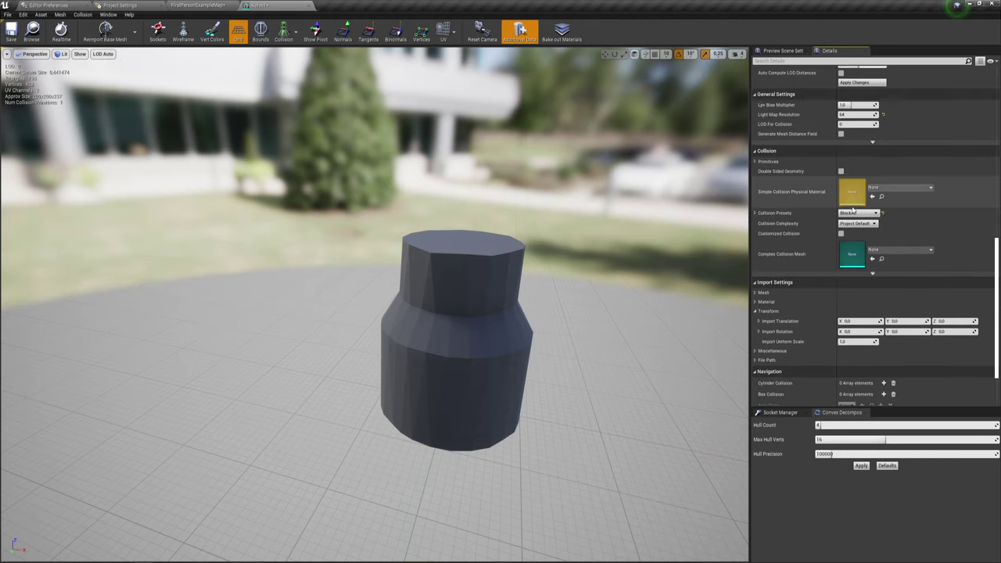
scroll(852, 209, "up", 3)
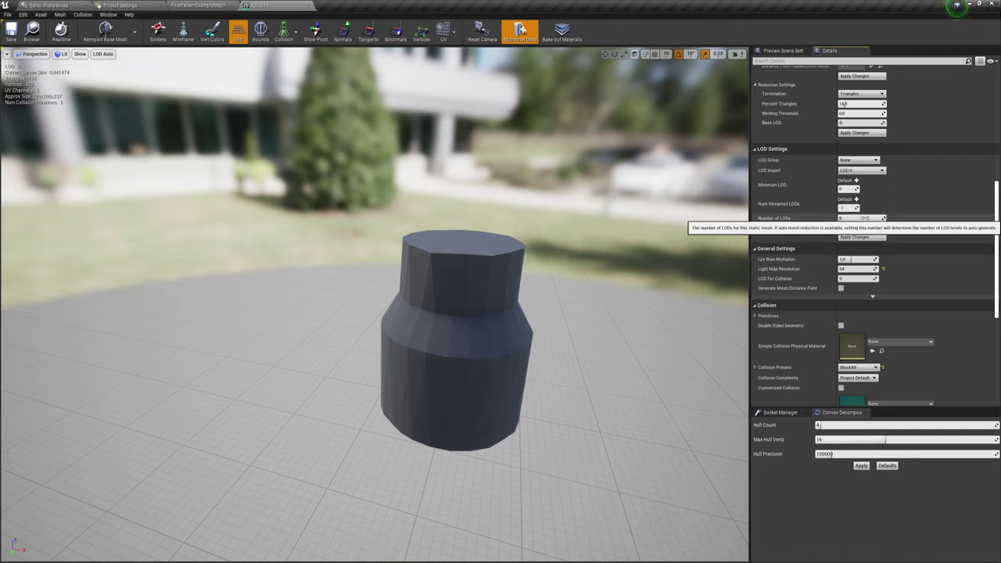
Set LOD 0's Percent Triangles to 14.8 and apply the reduction.
left_click(858, 104)
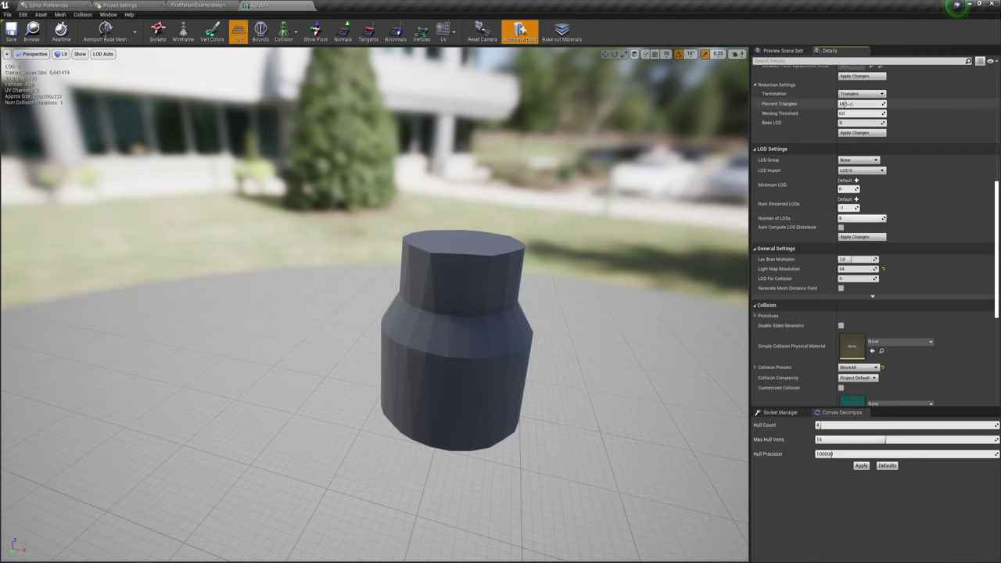
type("14.8")
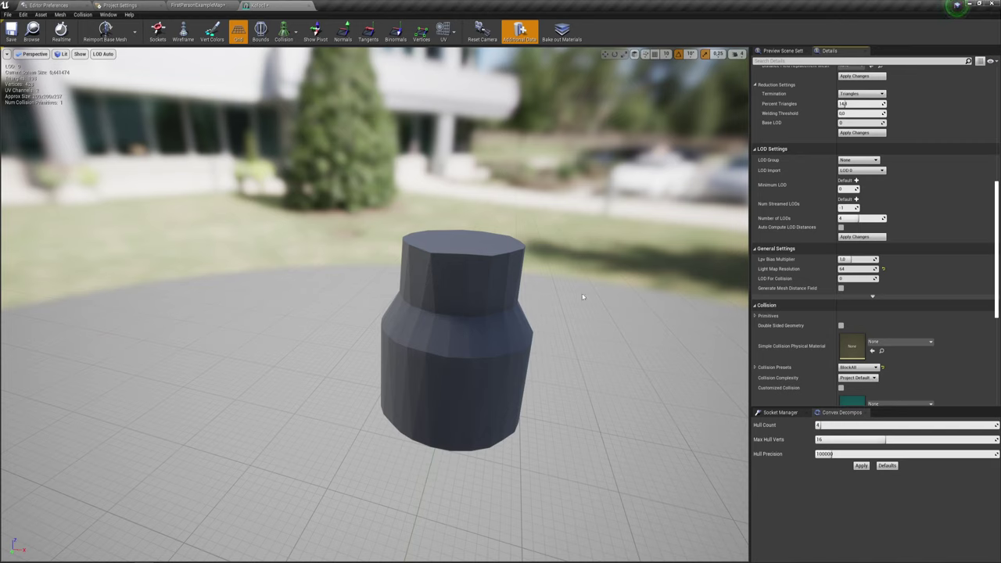
scroll(850, 191, "up", 10)
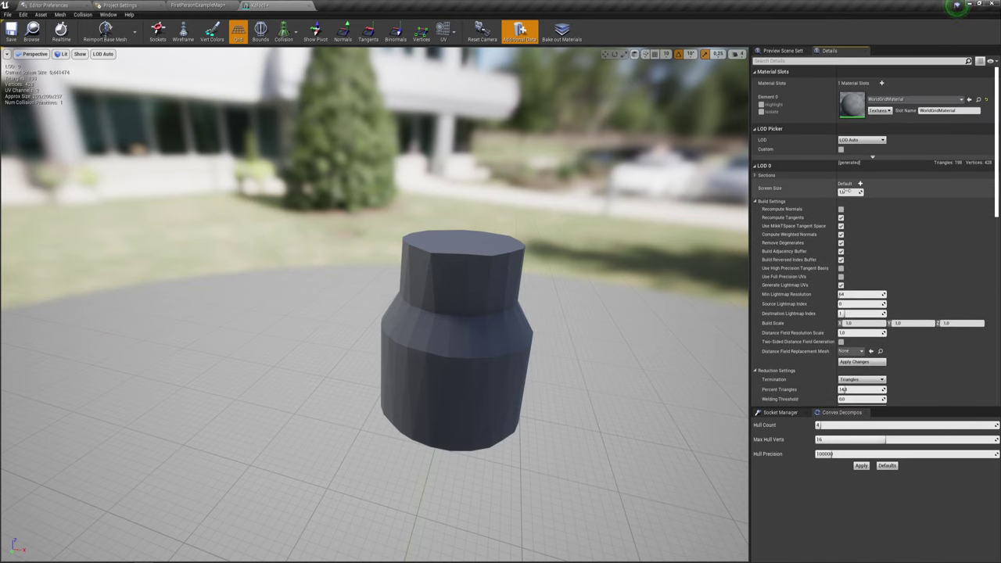
scroll(844, 329, "down", 3)
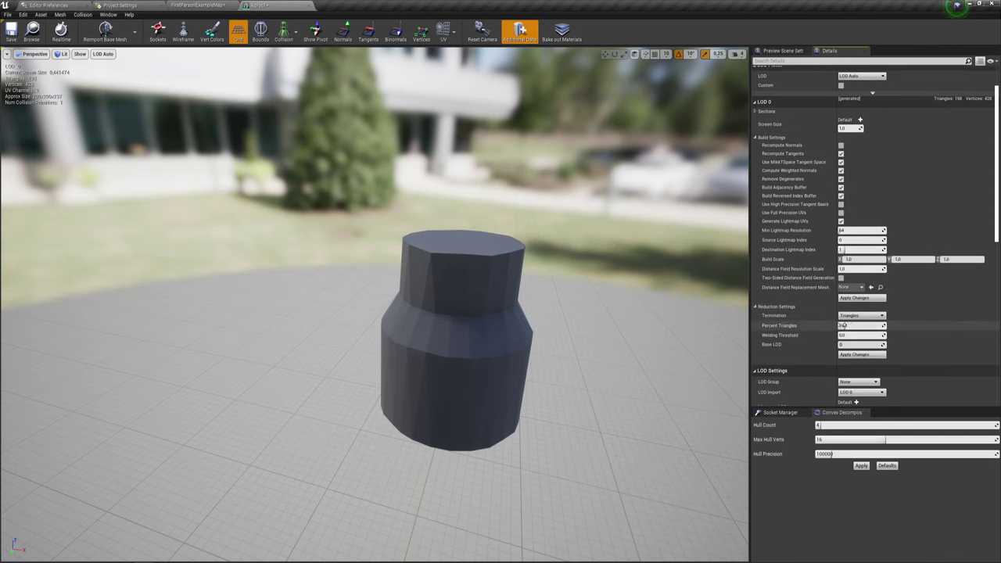
left_click(854, 355)
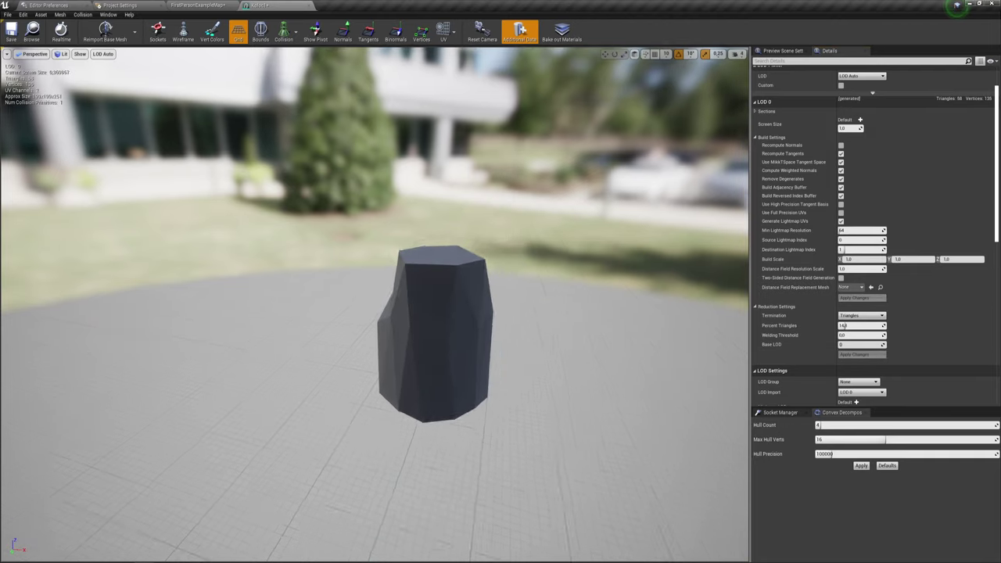
mouse_move(473, 243)
left_mouse_down()
mouse_move(477, 328)
mouse_move(469, 258)
left_mouse_up()
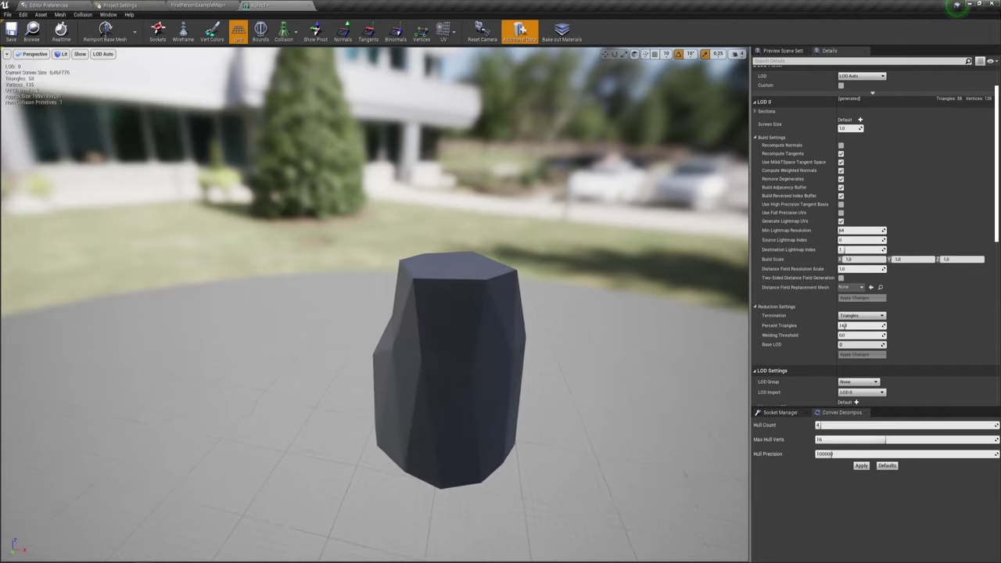
Lower Percent Triangles further and rebuild LOD 0 into a 14-triangle crystal shape.
scroll(23, 97, "down", 3)
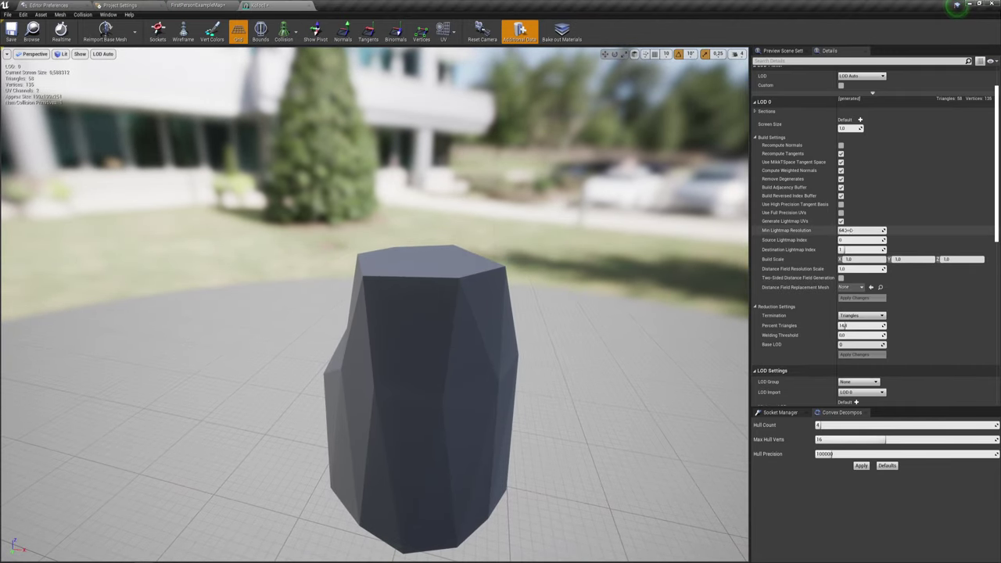
left_click_drag(844, 325, 813, 325)
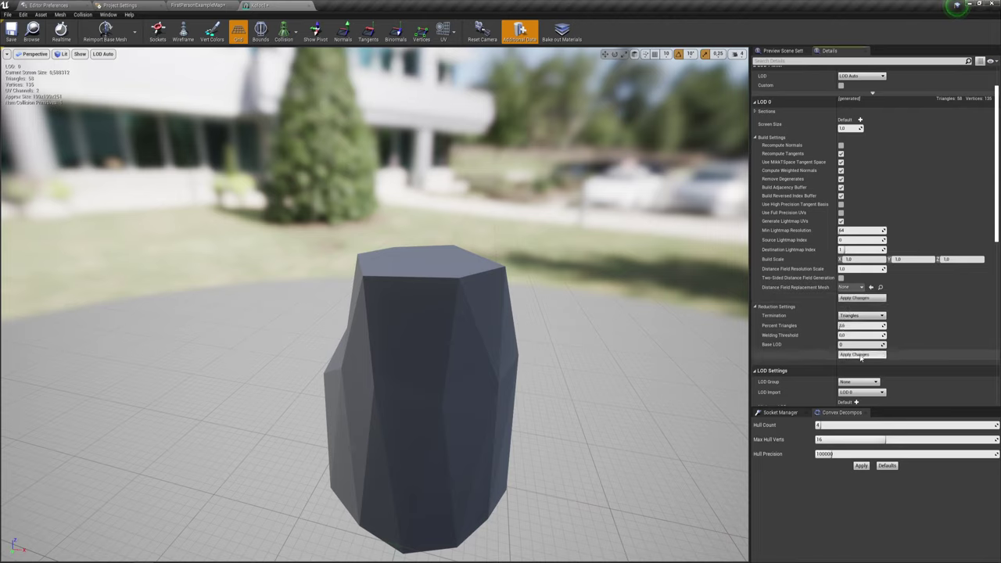
left_click(854, 354)
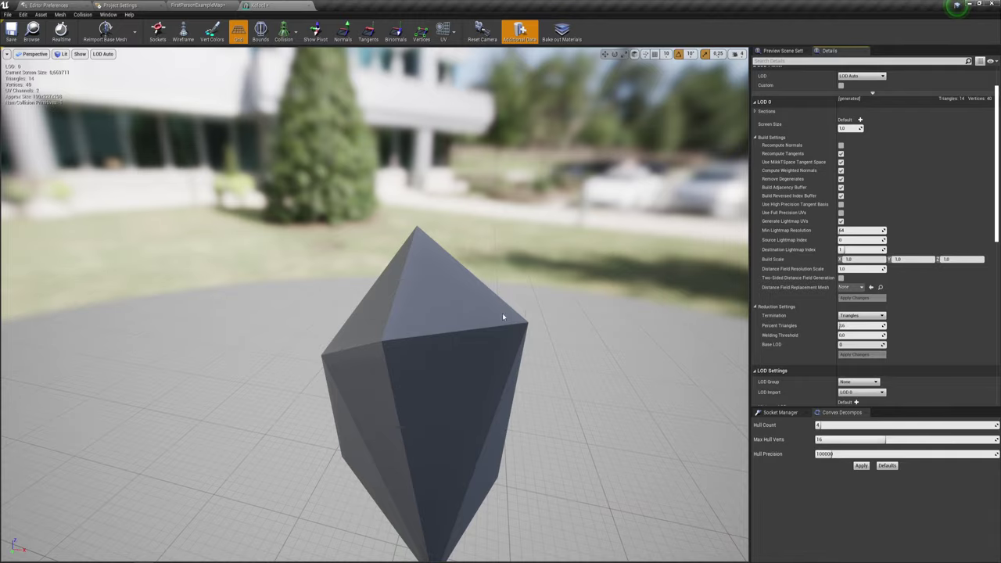
Inspect the crystal mesh, then raise Percent Triangles to 100 and rebuild at full detail.
mouse_move(531, 407)
left_mouse_down()
mouse_move(407, 412)
mouse_move(554, 402)
left_mouse_up()
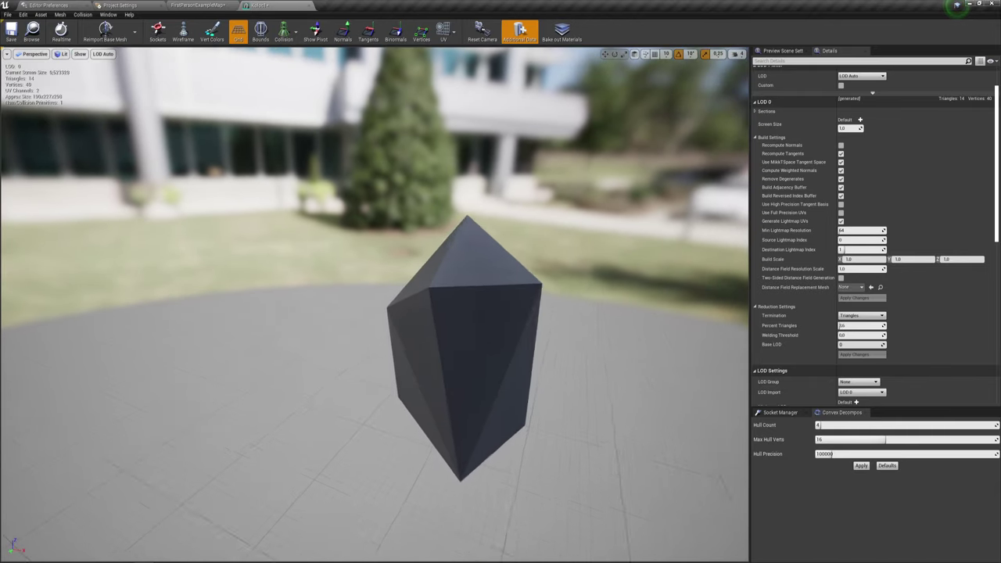
left_click_drag(643, 331, 594, 331)
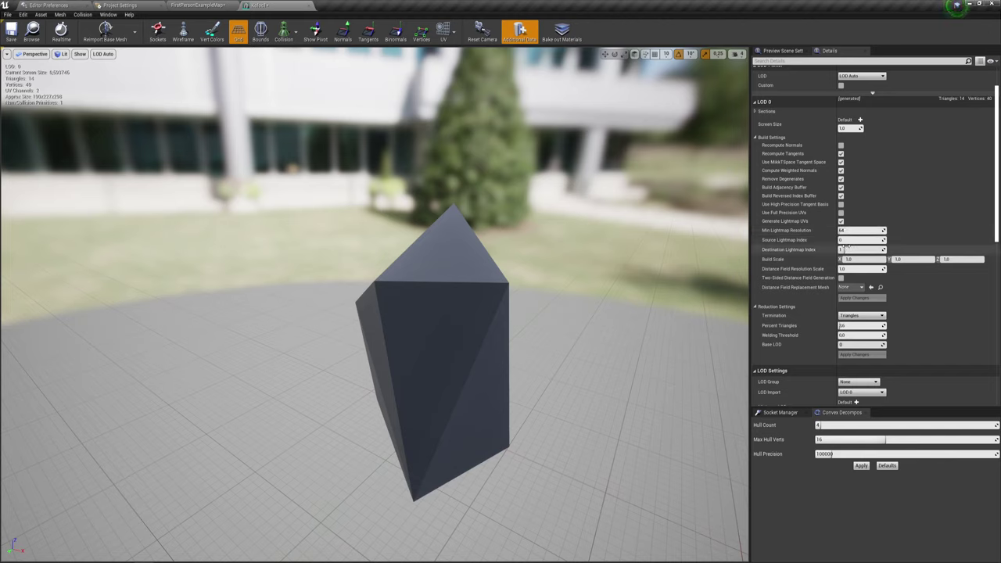
left_click_drag(845, 325, 884, 325)
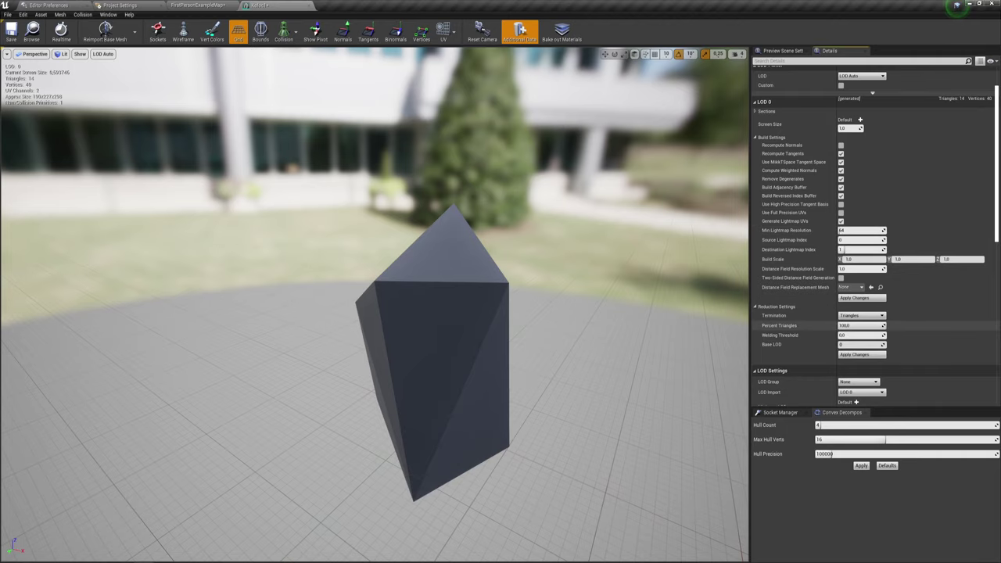
left_click(862, 354)
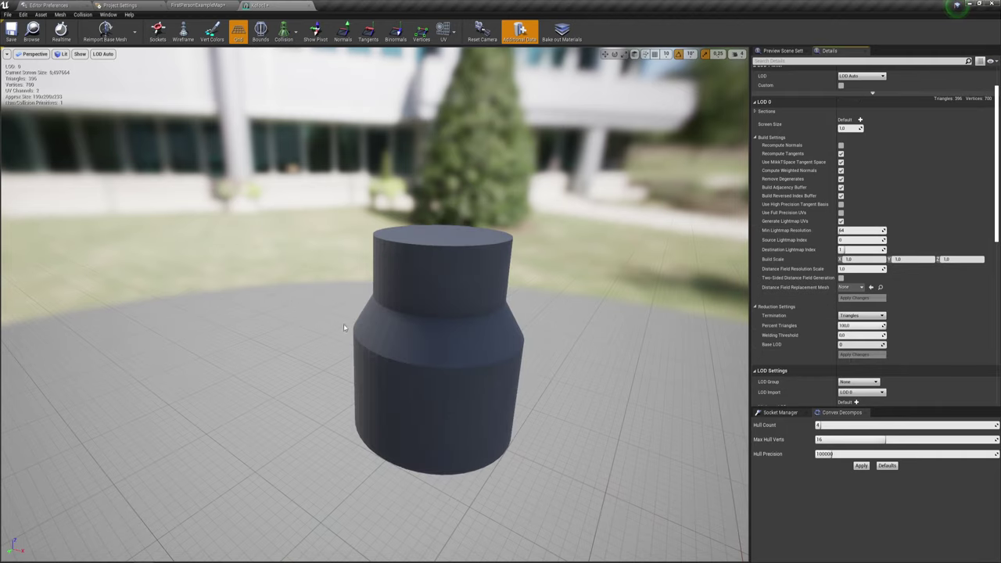
mouse_move(512, 305)
left_mouse_down()
mouse_move(518, 368)
mouse_move(469, 367)
mouse_move(469, 336)
mouse_move(515, 350)
left_mouse_up()
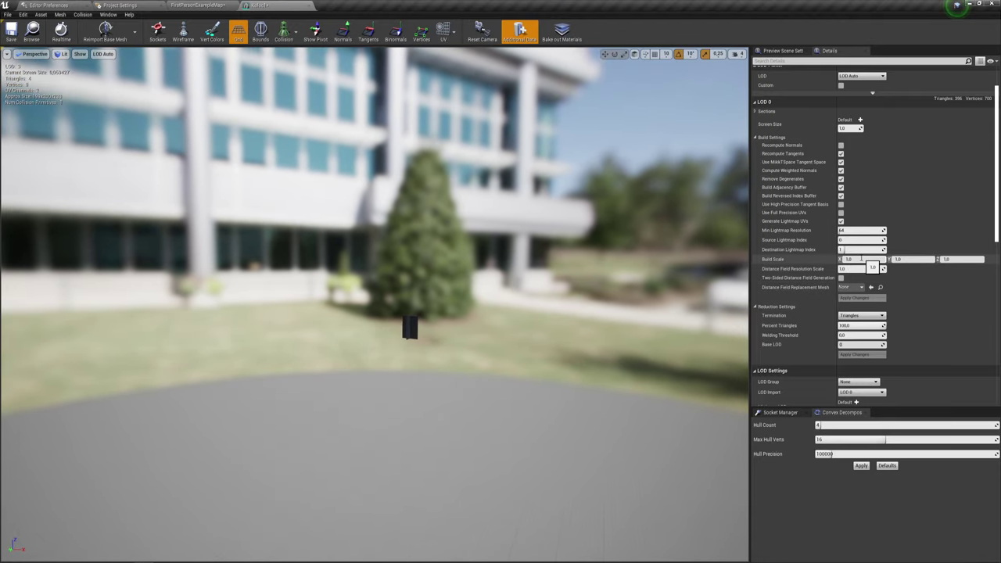
Reduce LOD 0 to 6 percent (16 triangles), apply, and close the mesh editor.
left_click_drag(865, 327, 850, 327)
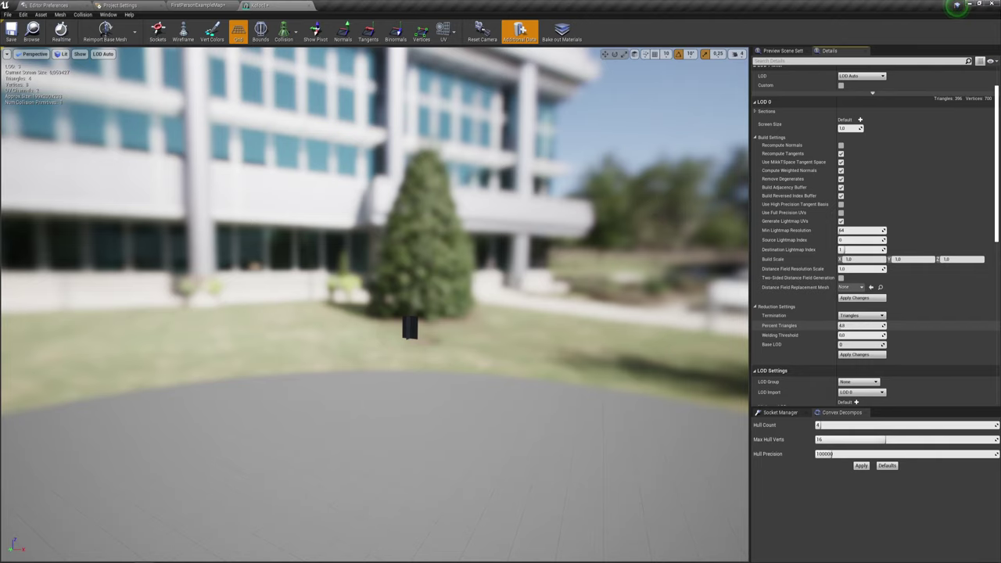
left_click(854, 354)
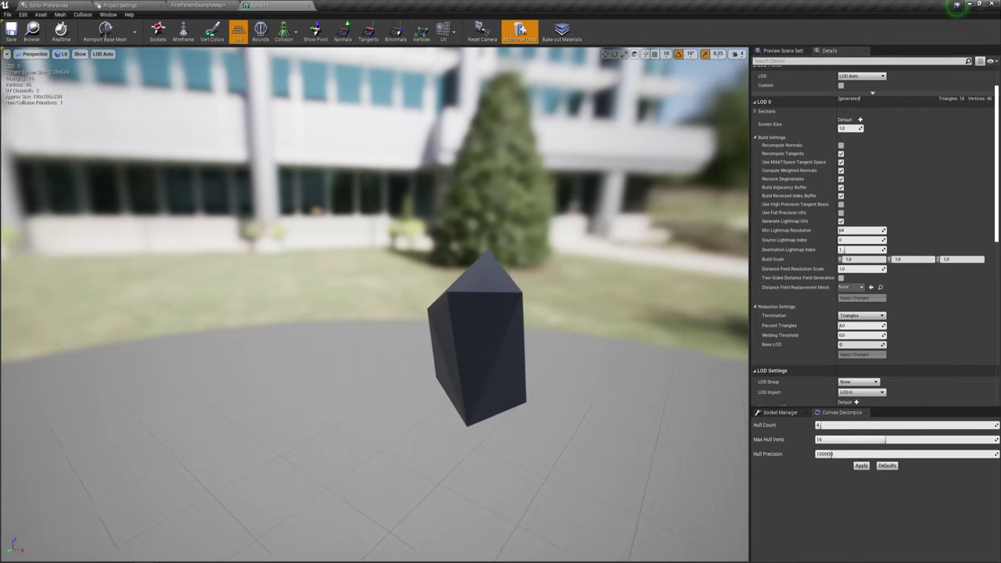
left_click_drag(552, 345, 552, 346)
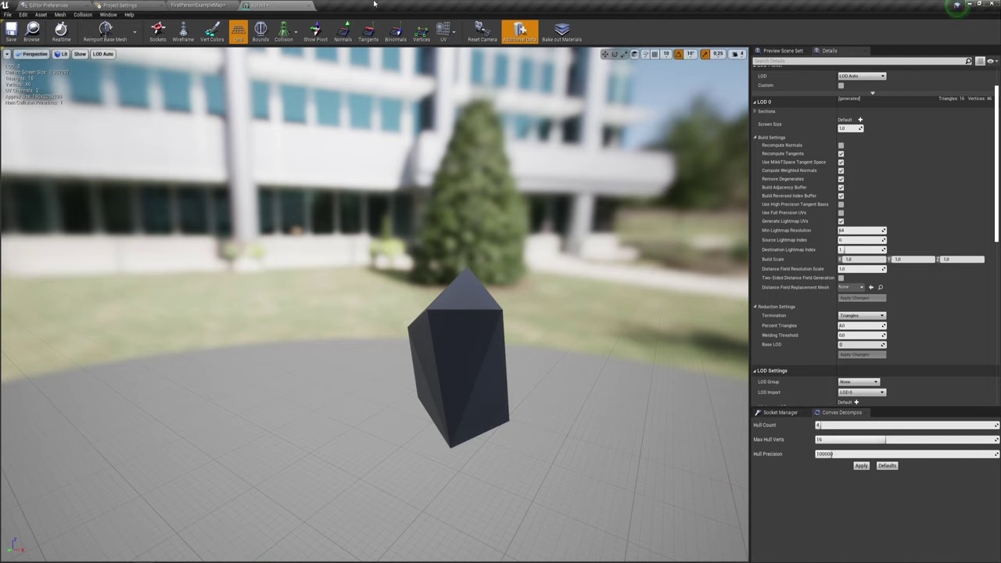
left_click(313, 5)
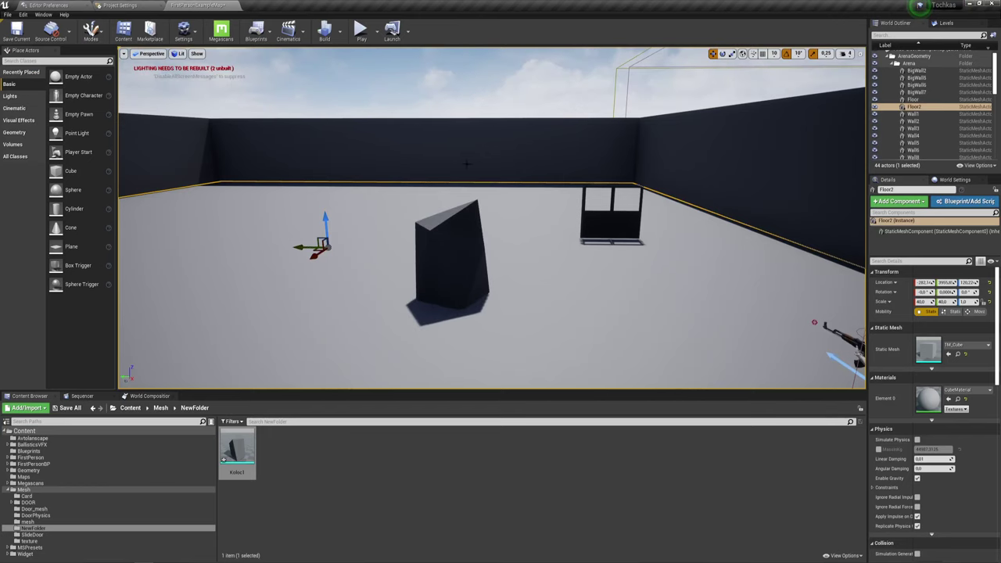
left_click_drag(491, 219, 491, 219)
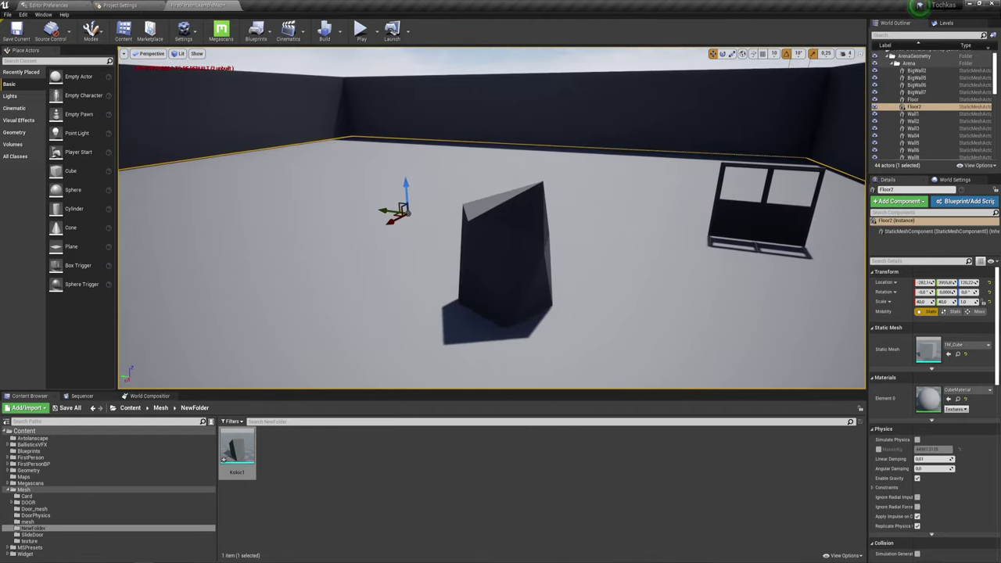